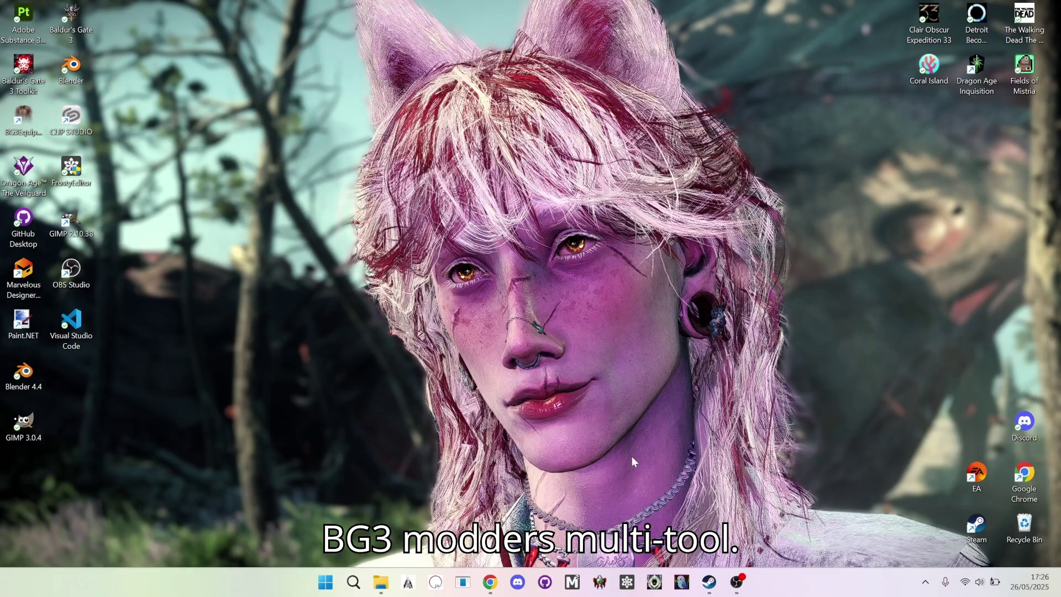
- Switch to Chrome and download bg3-modders-multitool.zip from the latest release on the BG3-Modders-Multitool GitHub page
click(490, 582)
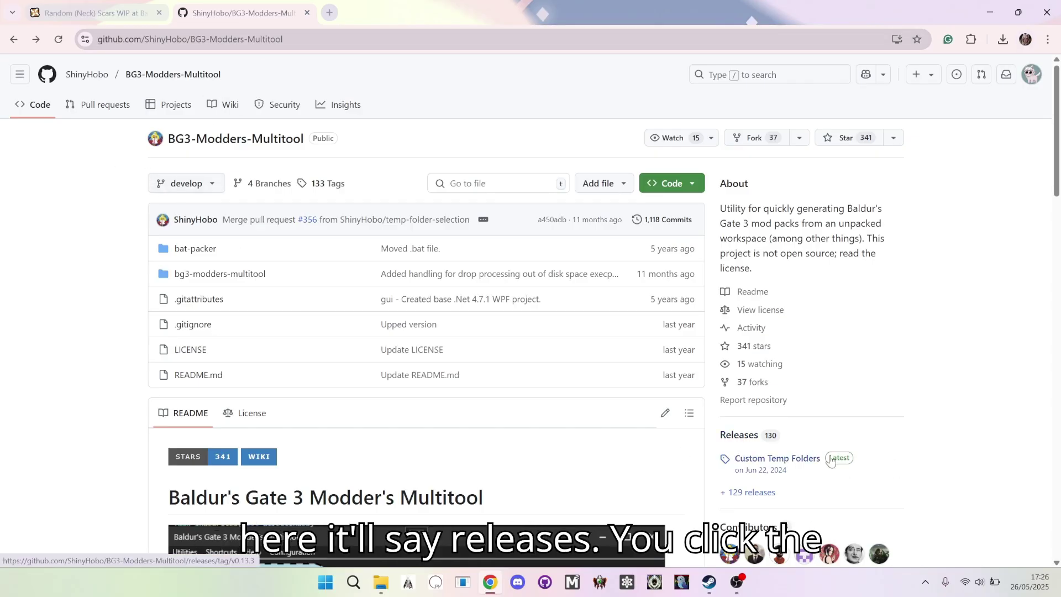
click(805, 463)
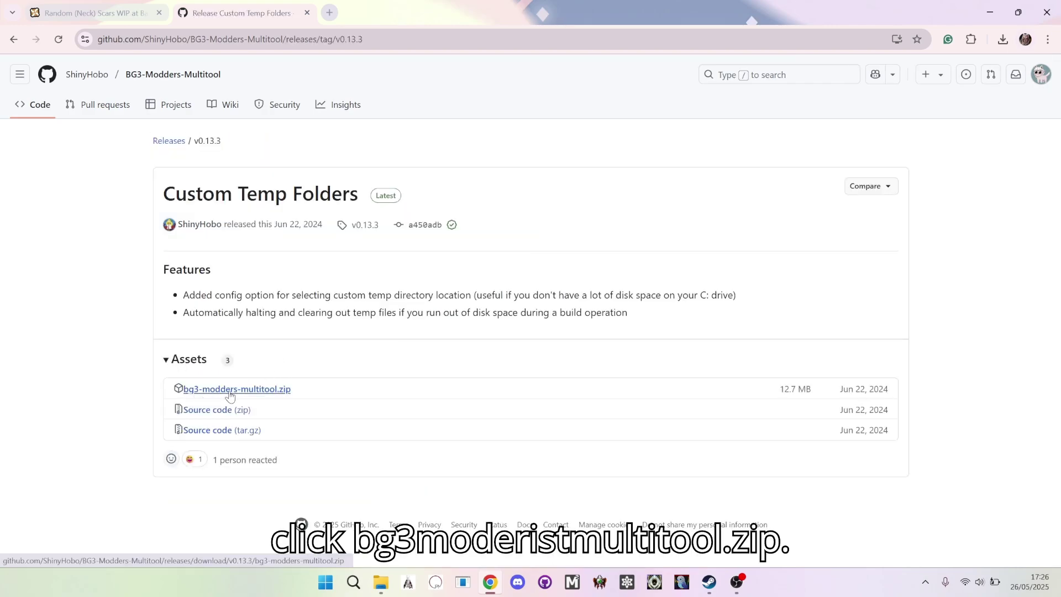
click(271, 393)
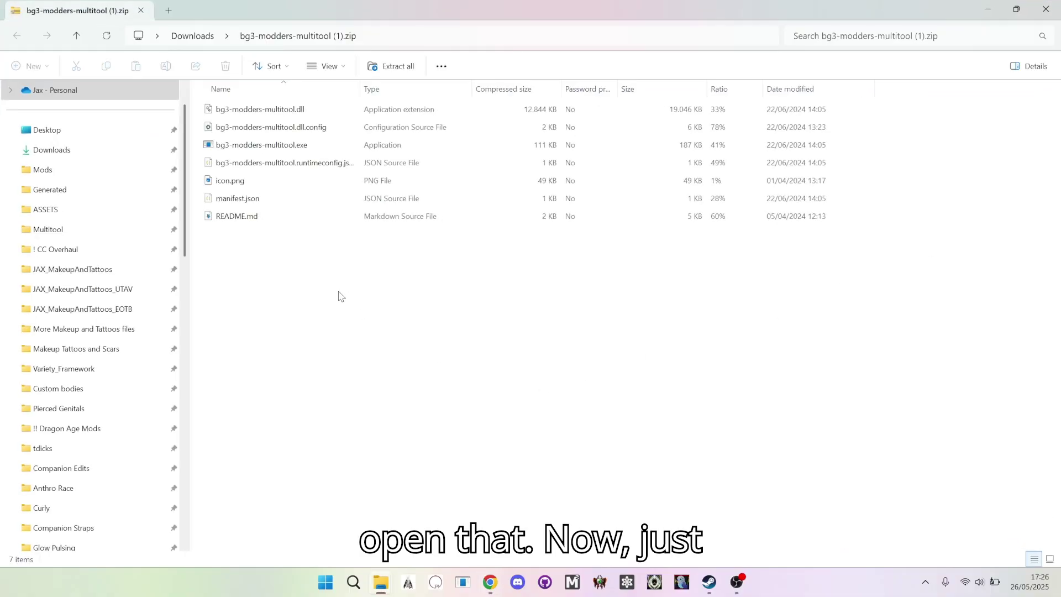
- Copy all files inside the downloaded bg3-modders-multitool archive
drag(296, 276, 256, 106)
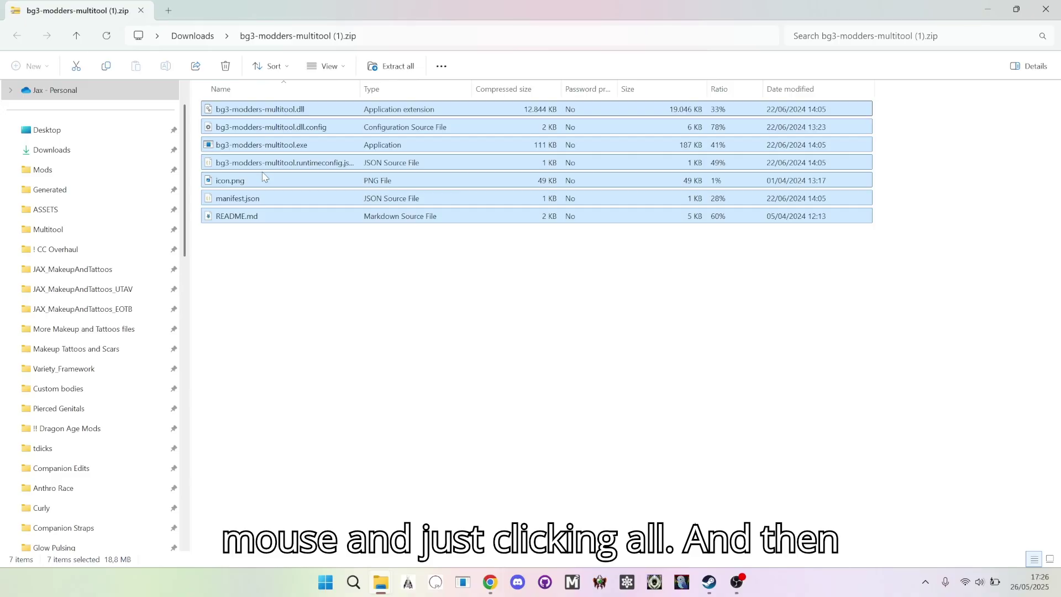
right_click(286, 222)
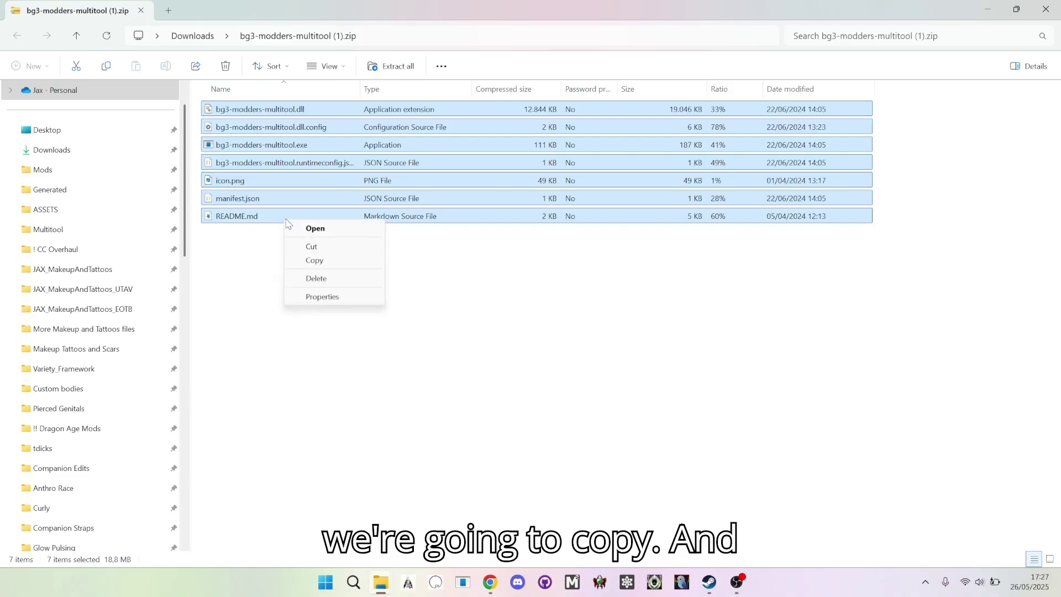
click(322, 261)
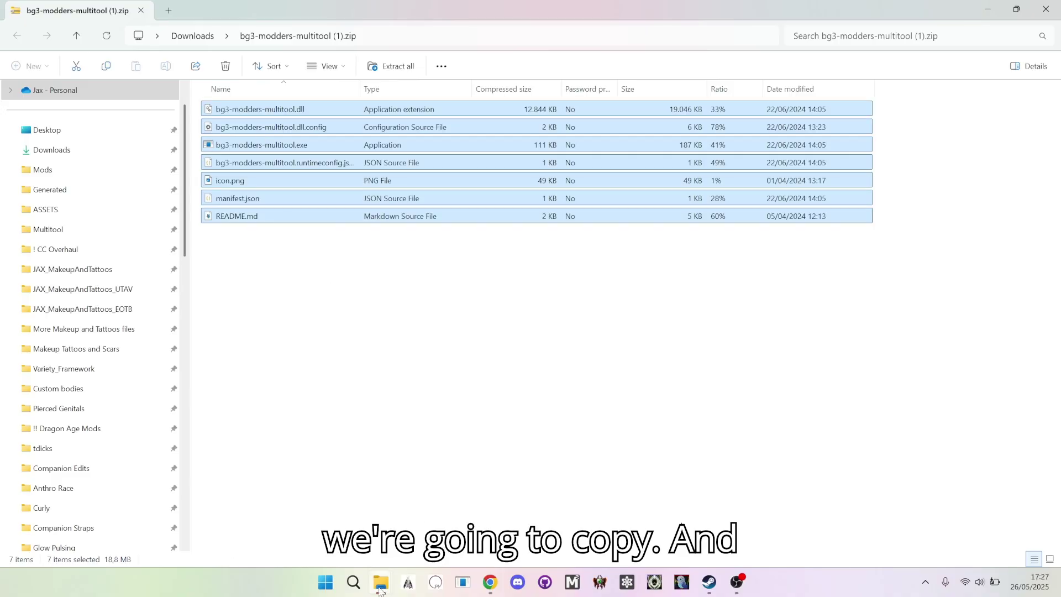
- Create a folder named Multitool inside the Scars folder of Tutorials and open it
mouse_move(380, 590)
click(450, 500)
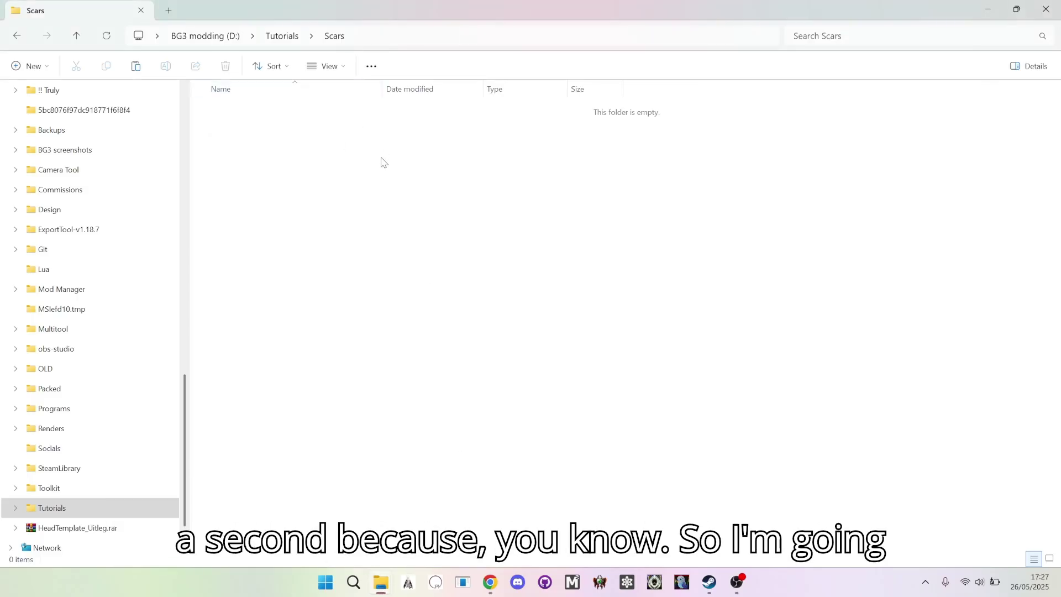
key(ctrl+shift+n)
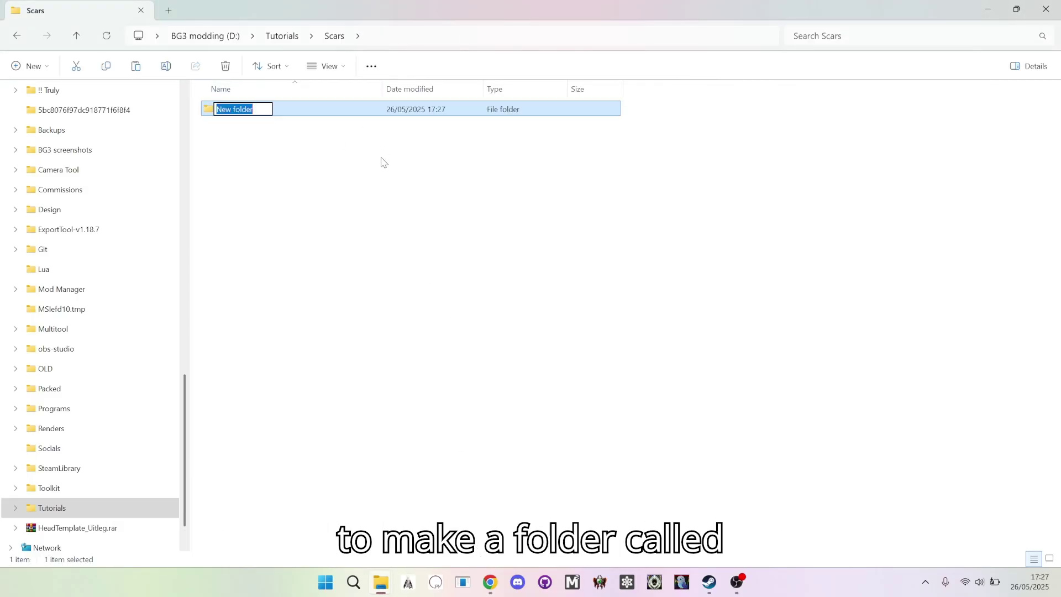
text(Multitool)
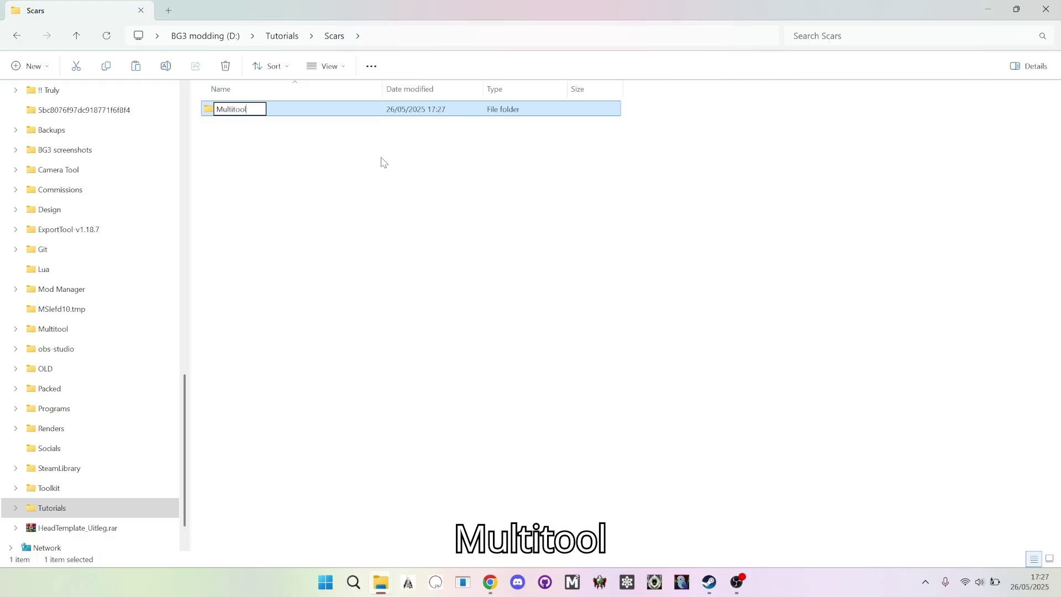
key(Return)
key(Return)
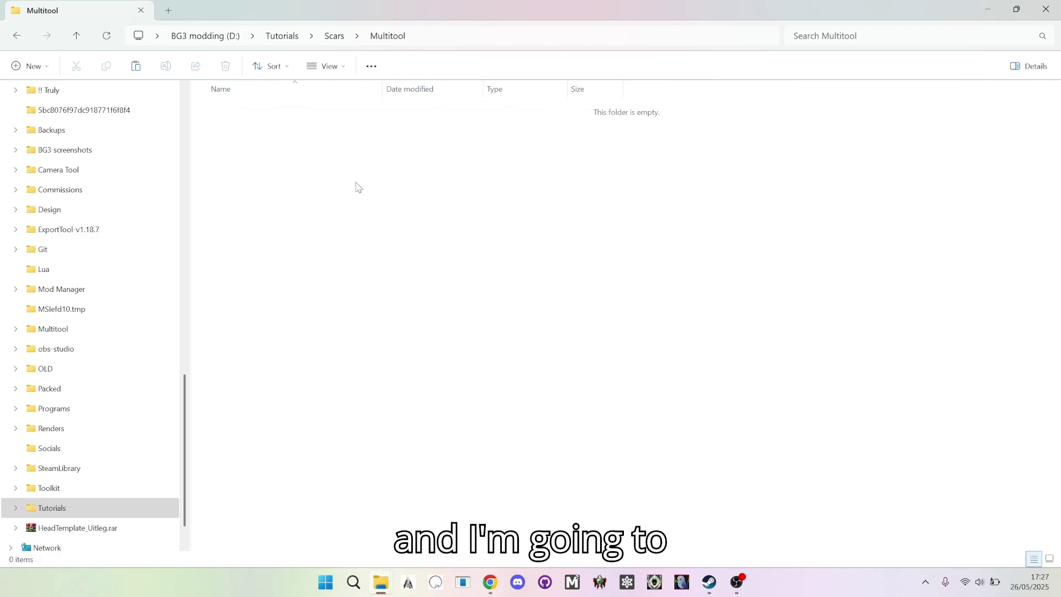
- Paste the copied files into the Multitool folder and launch bg3-modders-multitool.exe
right_click(337, 221)
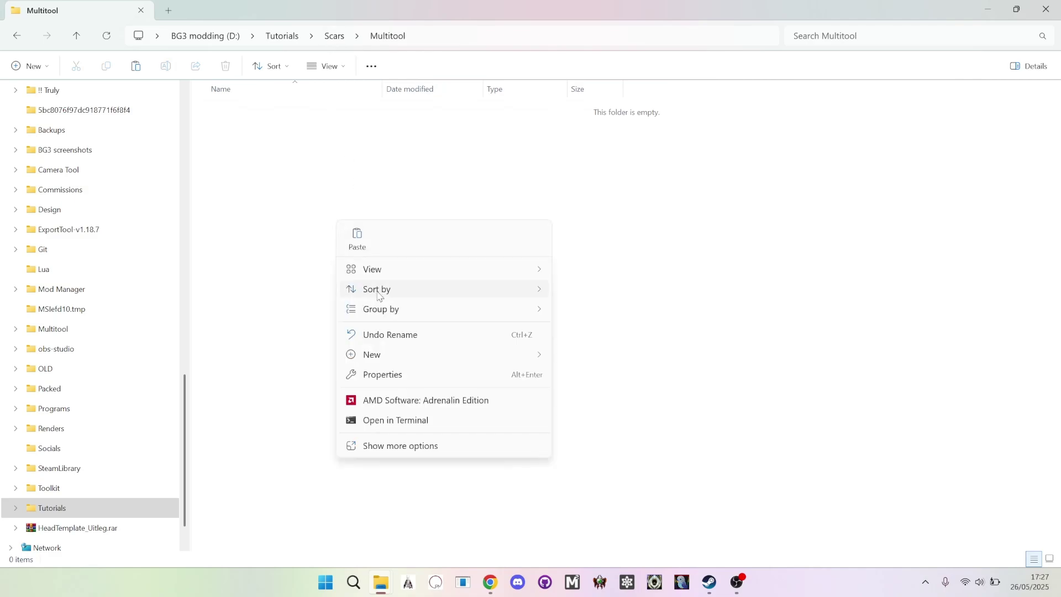
click(357, 238)
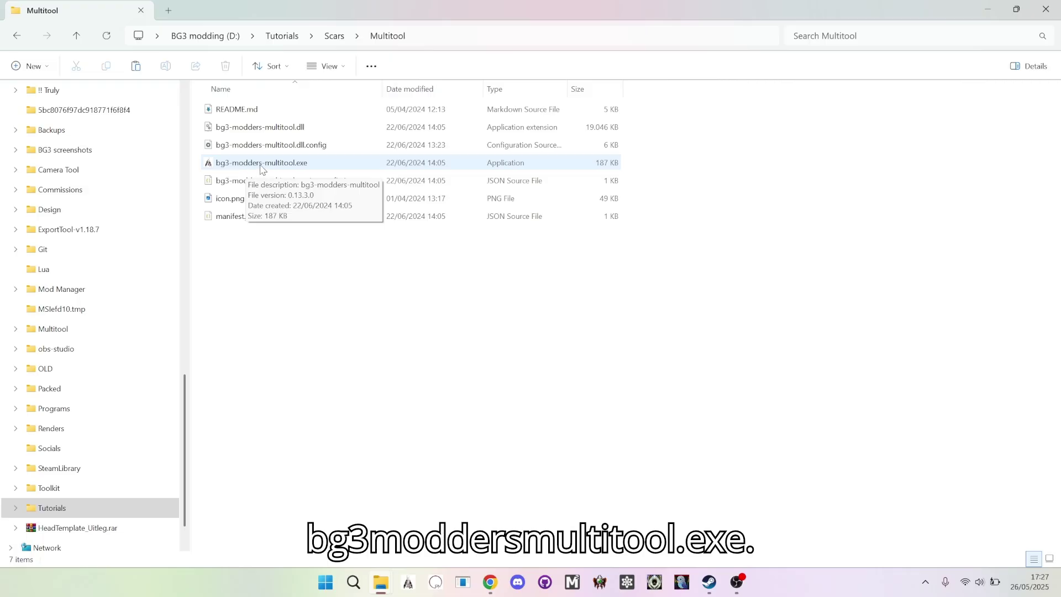
double_click(295, 165)
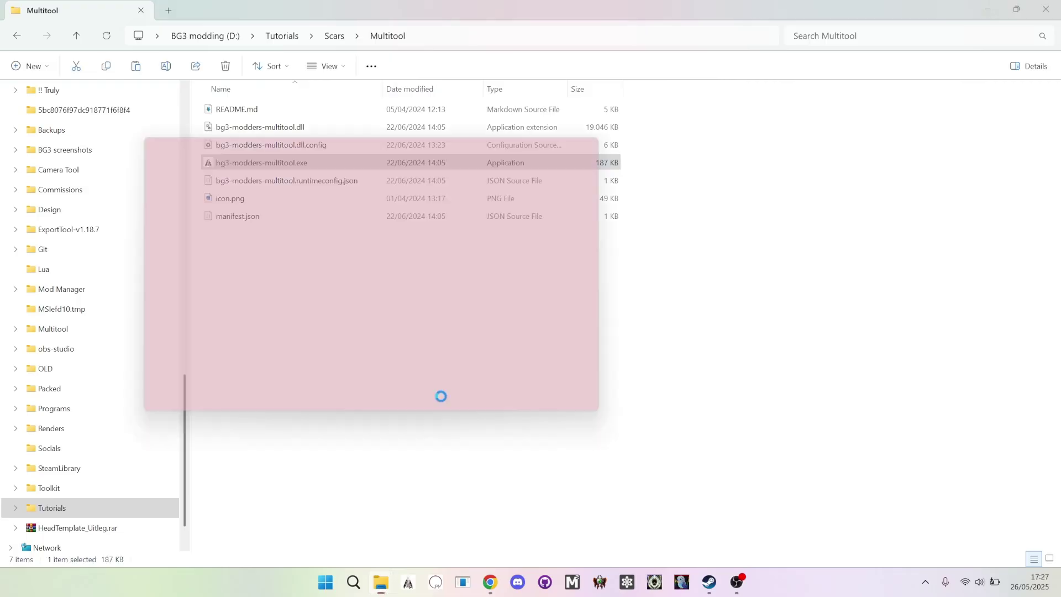
drag(379, 136, 466, 136)
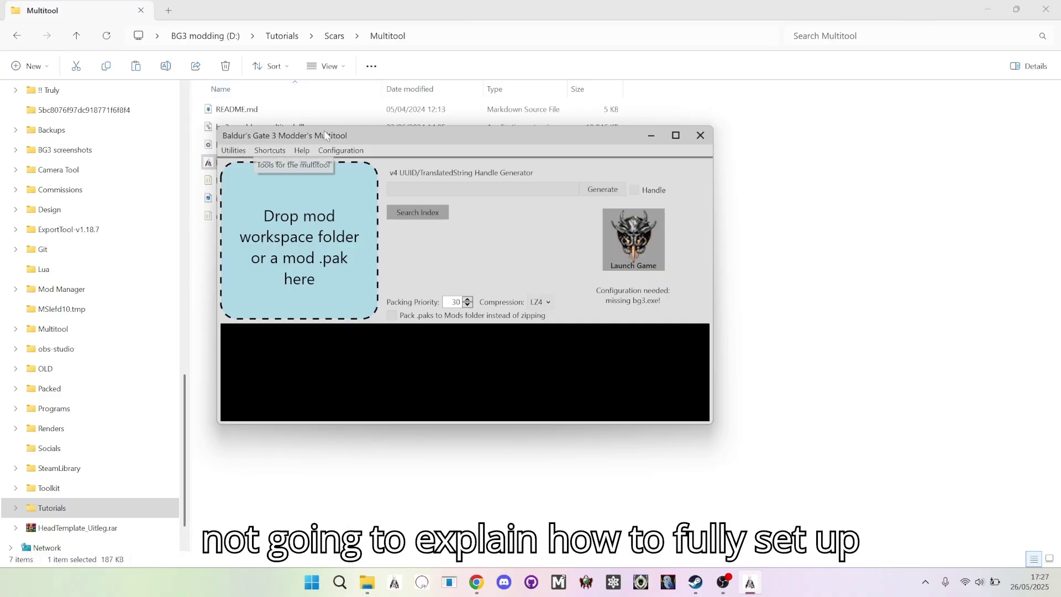
drag(324, 140, 350, 152)
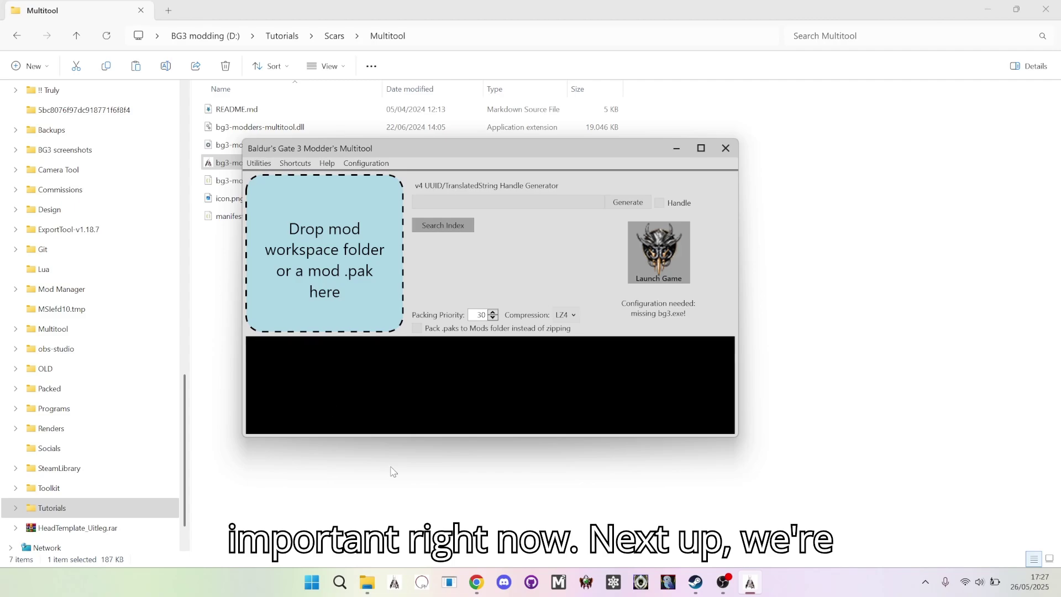
- Switch to Chrome and manually download the optional file "abdirak (face only) scar" from the Random (Neck) Scars WIP page on Nexus Mods
click(479, 500)
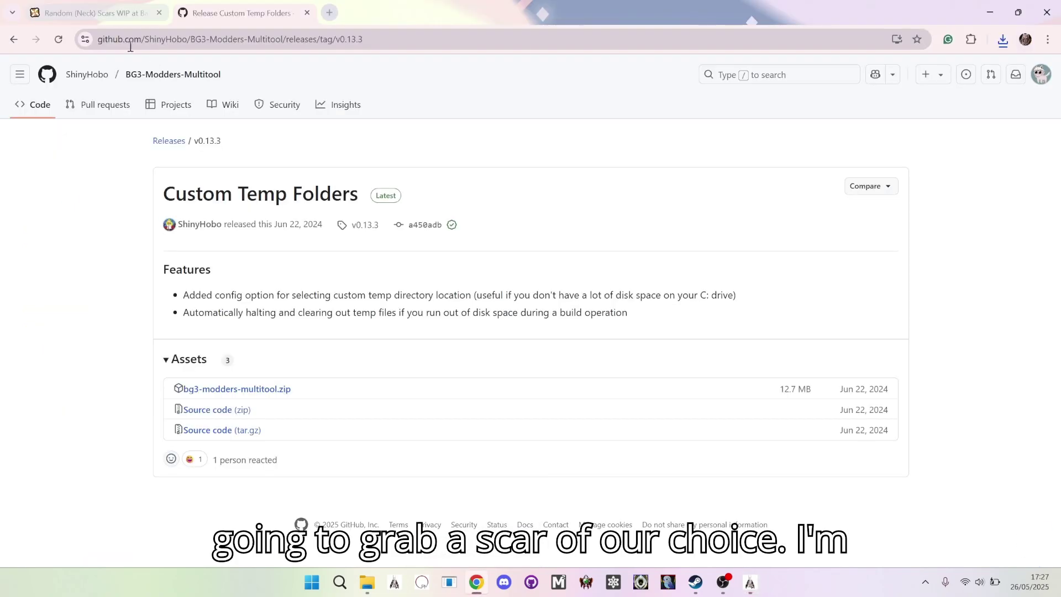
click(96, 14)
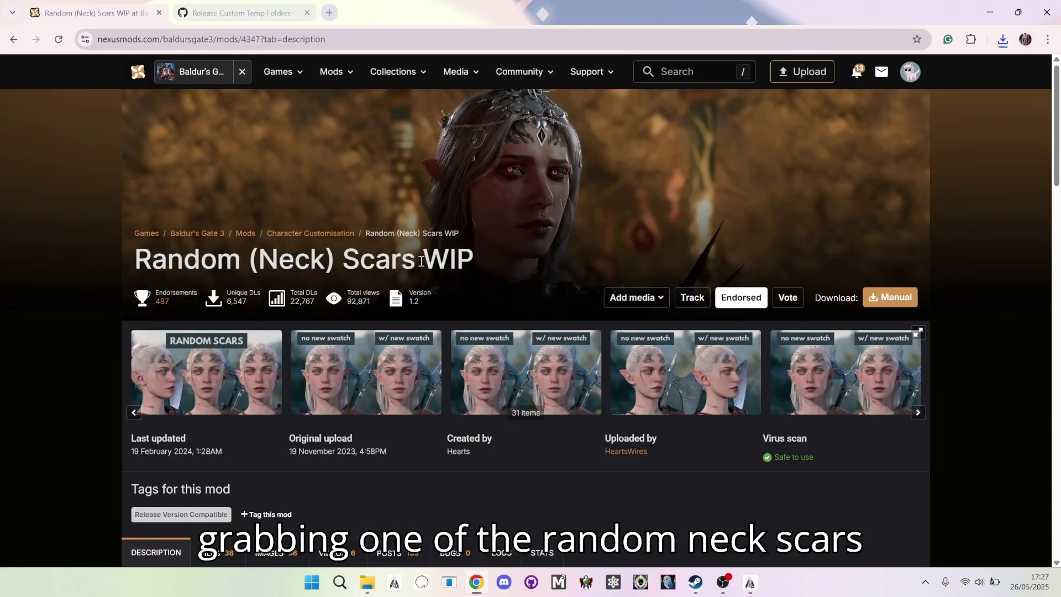
scroll(415, 462, down, 3)
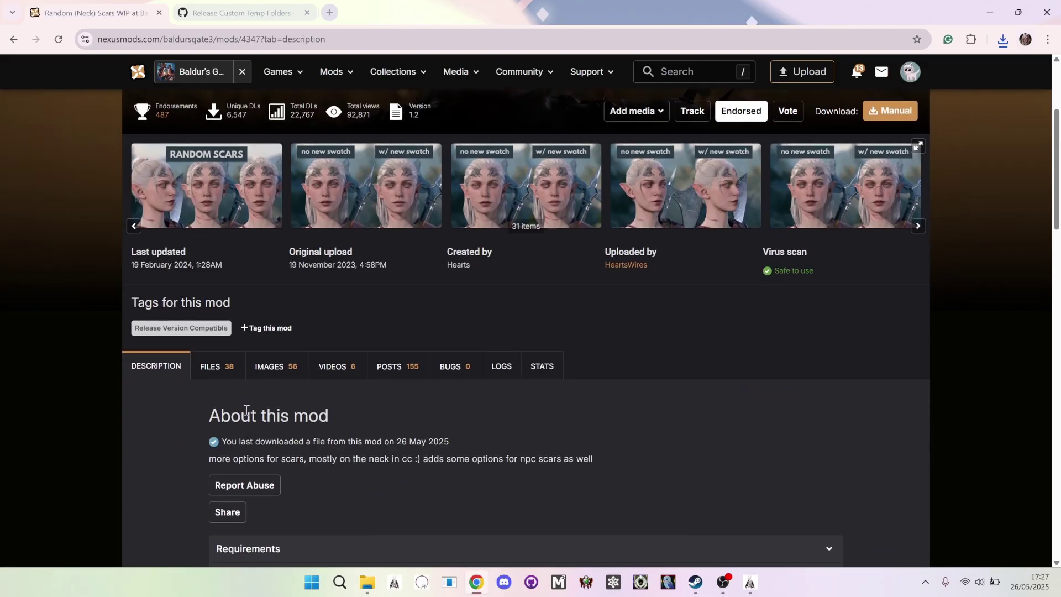
click(232, 367)
scroll(453, 313, down, 12)
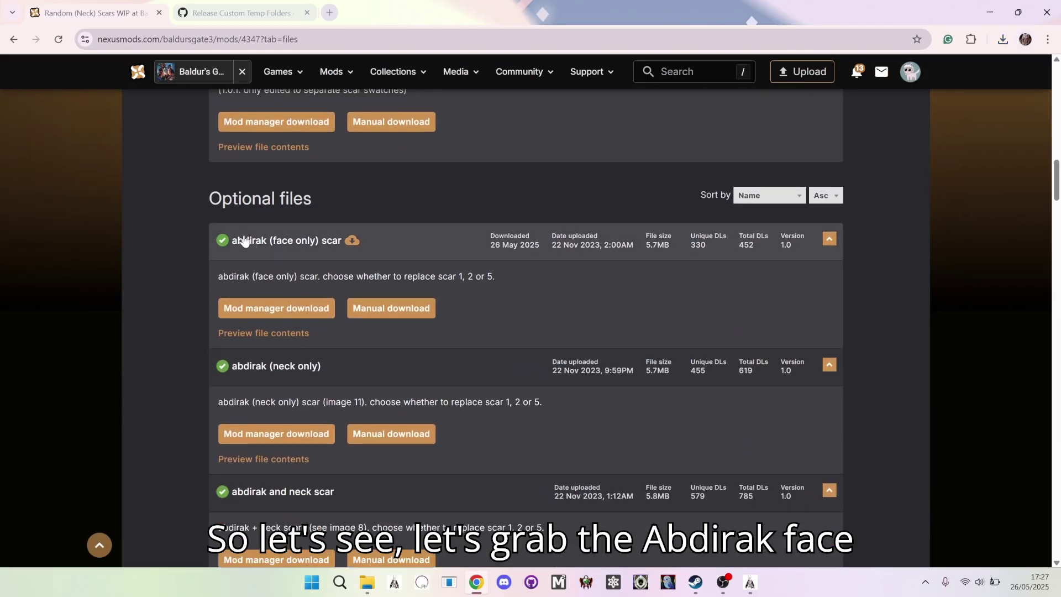
click(408, 313)
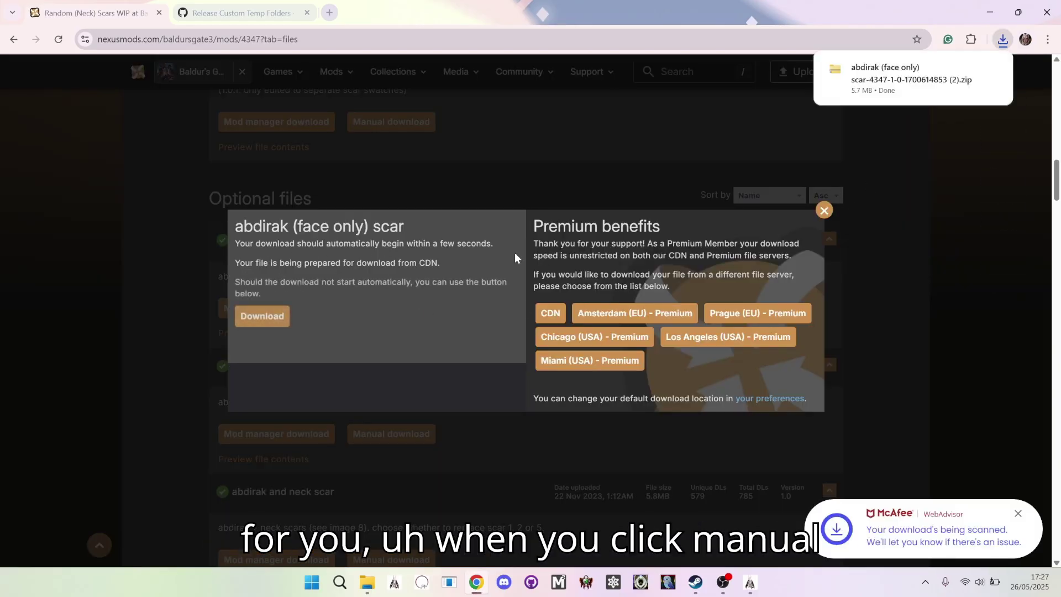
click(825, 210)
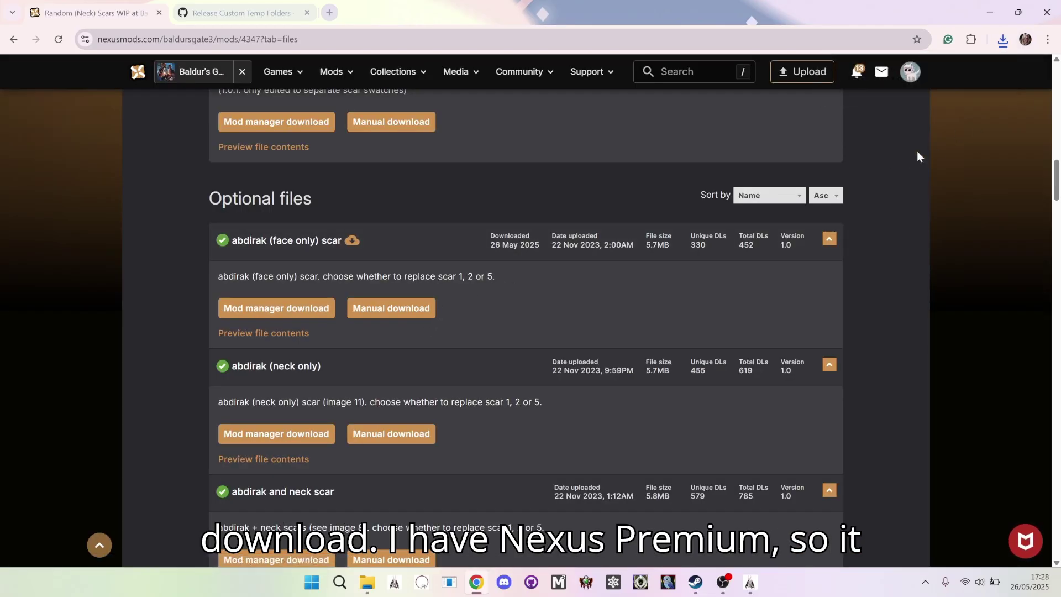
- Open the downloaded abdirak (face only) scar archive and select the "replace scar 1" folder inside abdirak
click(1003, 39)
click(910, 105)
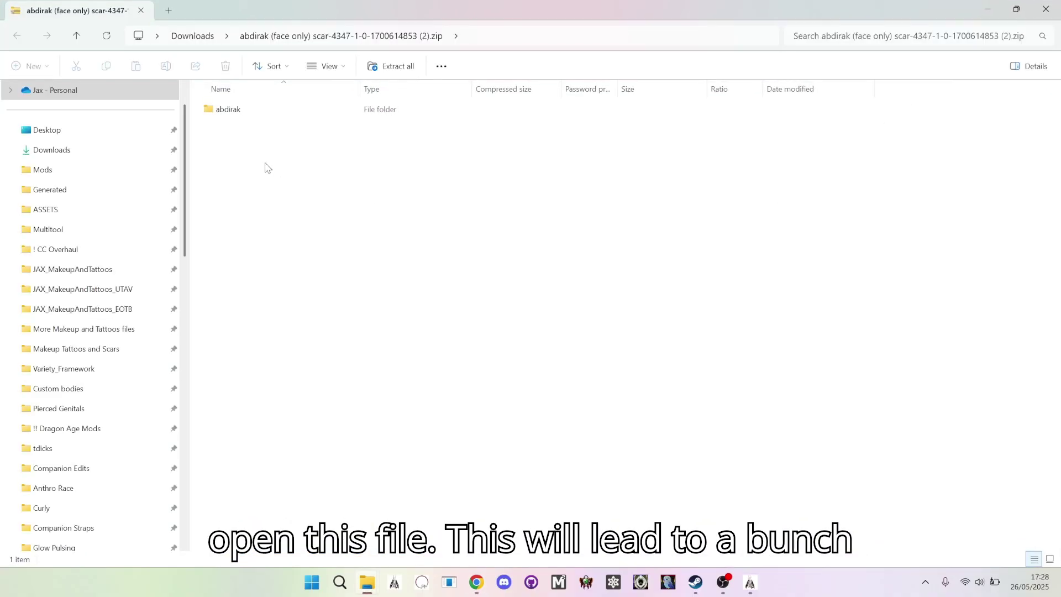
double_click(229, 111)
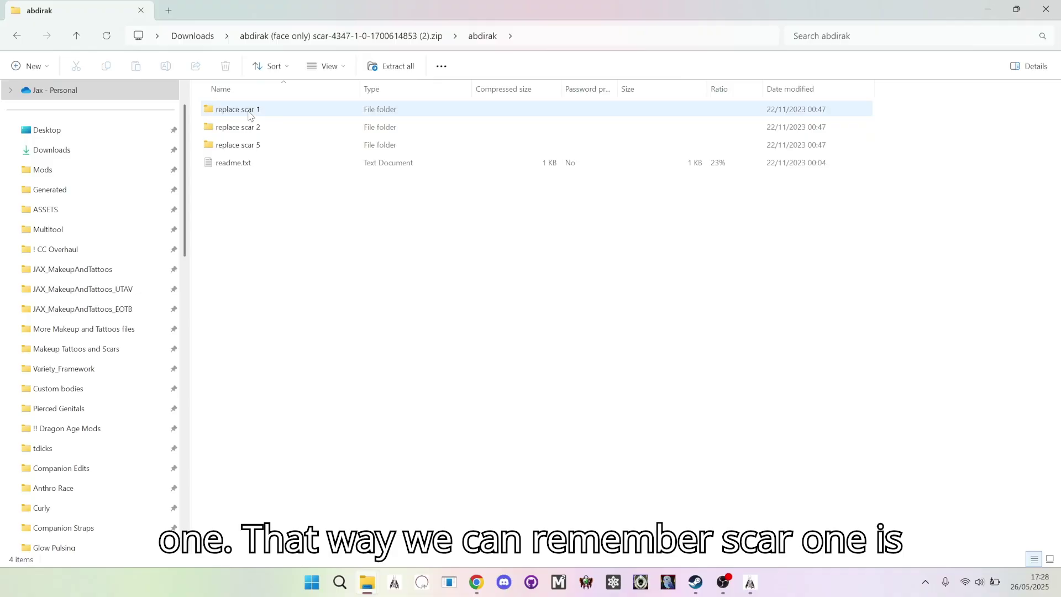
click(250, 116)
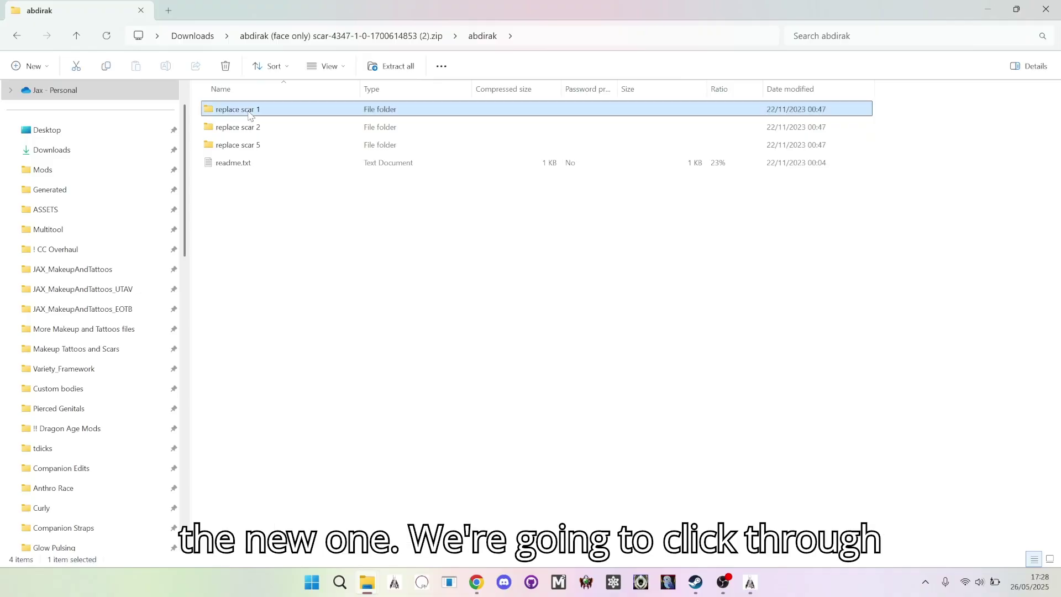
- Browse down from "replace scar 1" through its nested Generated, Public and Shared folders to SHARED_Skin > Resources
double_click(250, 114)
double_click(250, 115)
click(250, 114)
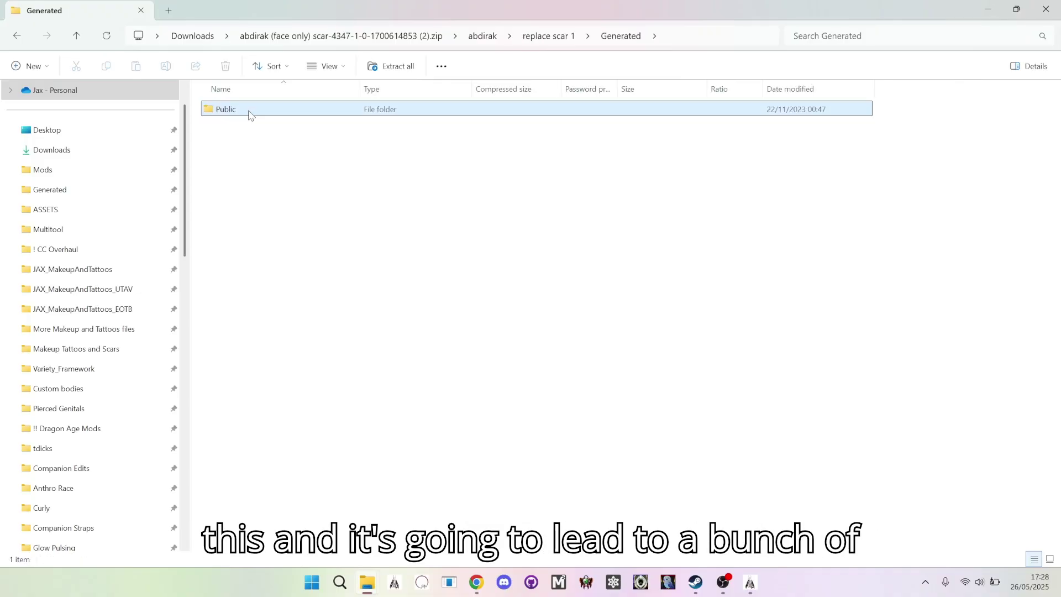
double_click(250, 114)
double_click(249, 114)
click(250, 115)
double_click(250, 114)
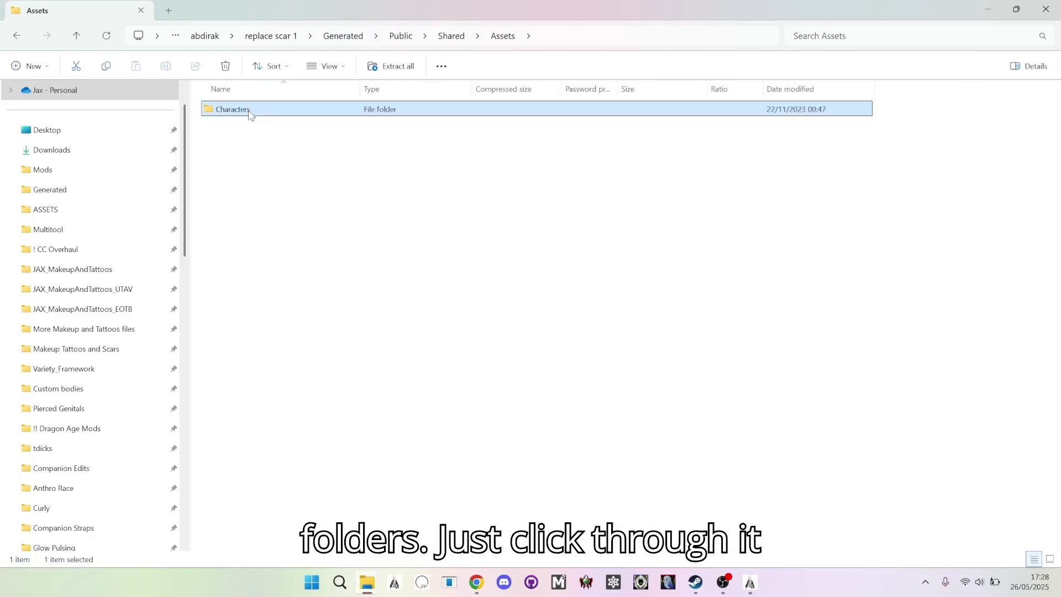
double_click(250, 115)
double_click(250, 114)
double_click(249, 113)
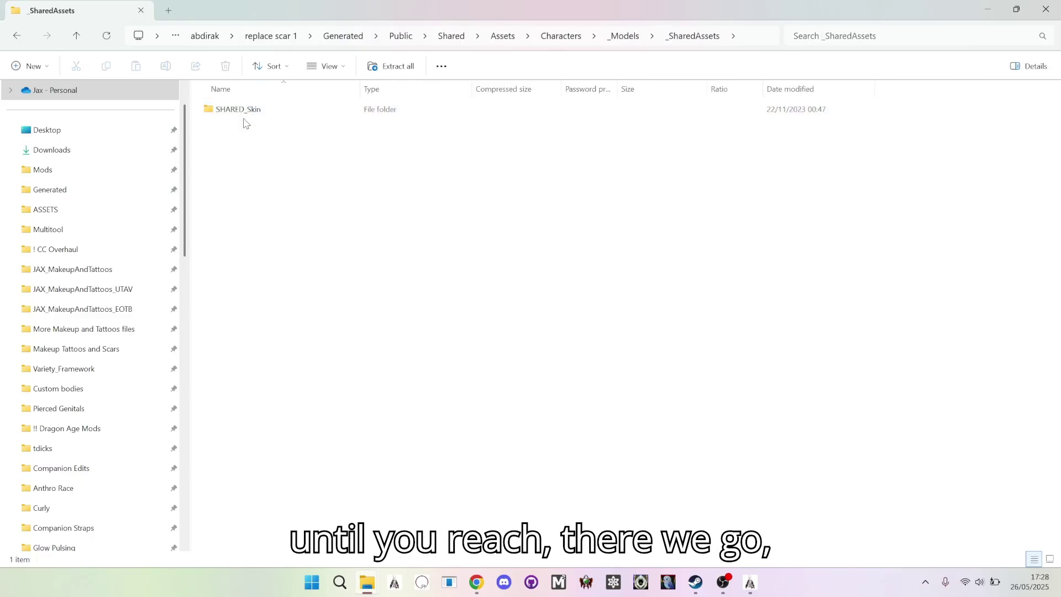
double_click(246, 112)
double_click(237, 112)
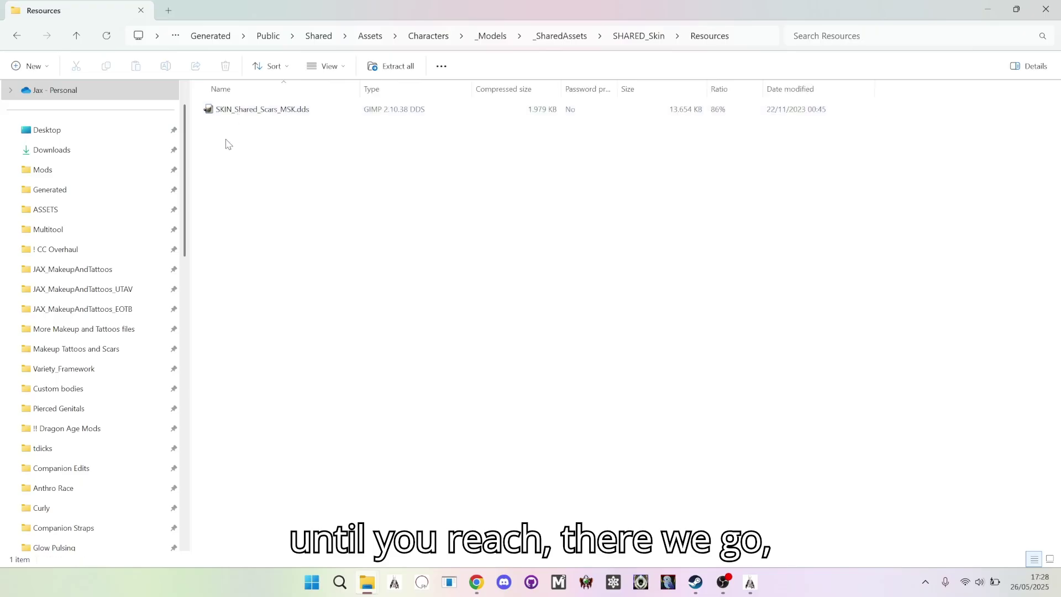
- Copy the SKIN_Shared_Scars_MSK.dds file from the archive's Resources folder
click(287, 114)
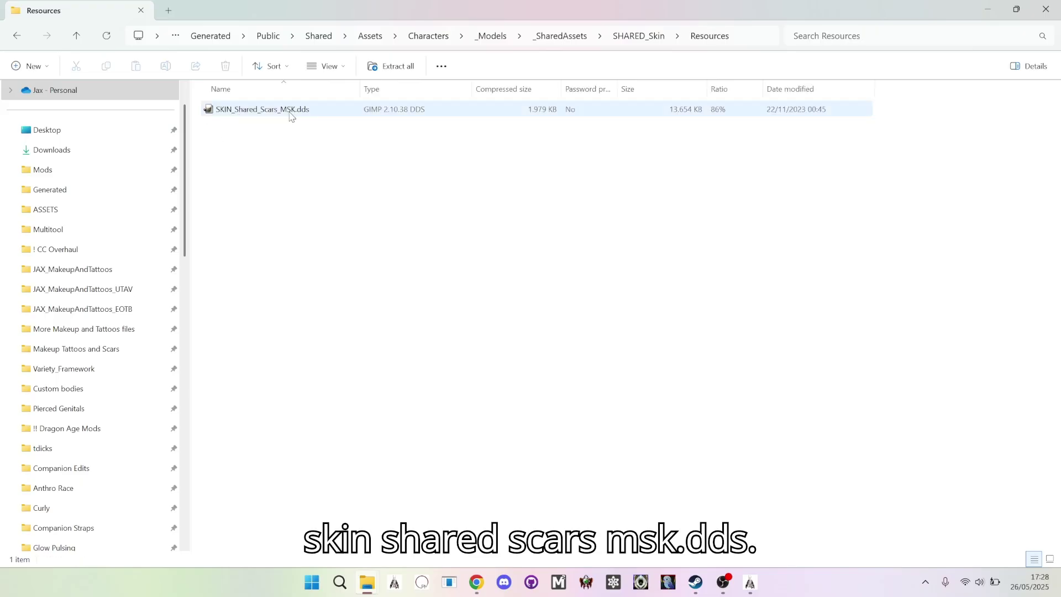
click(290, 114)
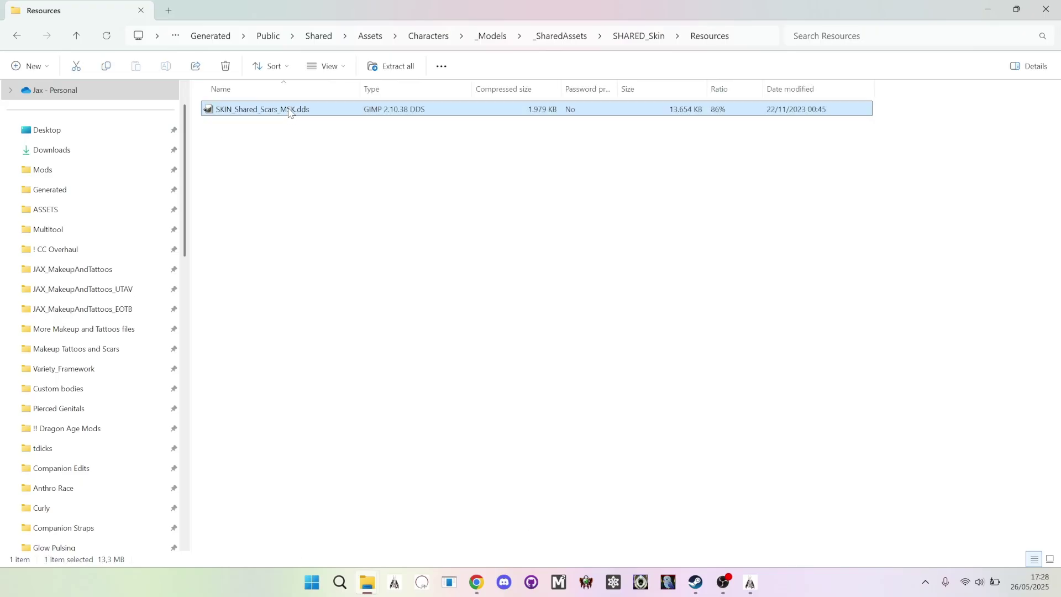
right_click(289, 113)
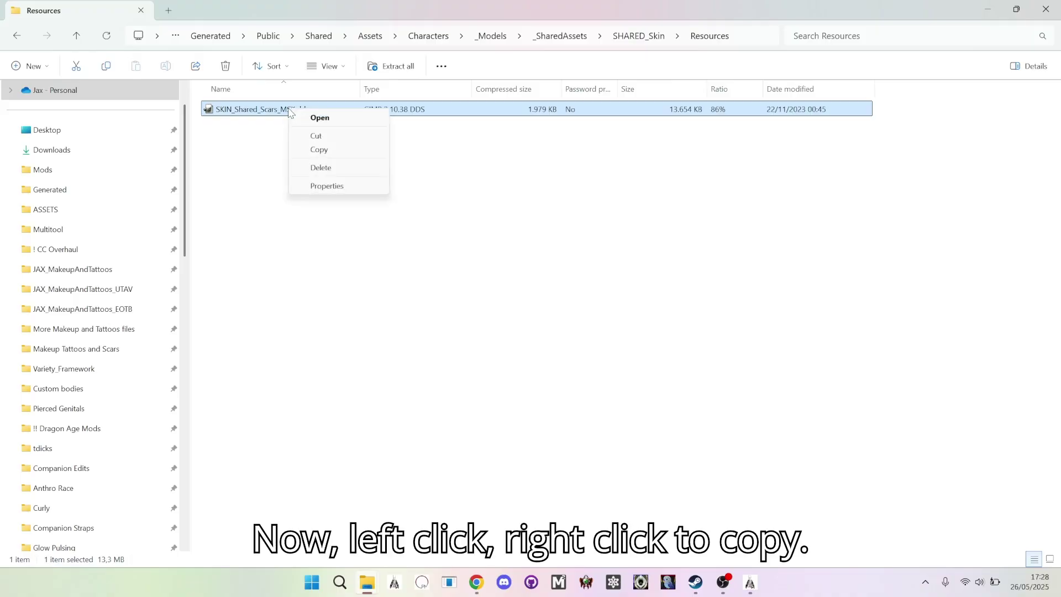
click(319, 150)
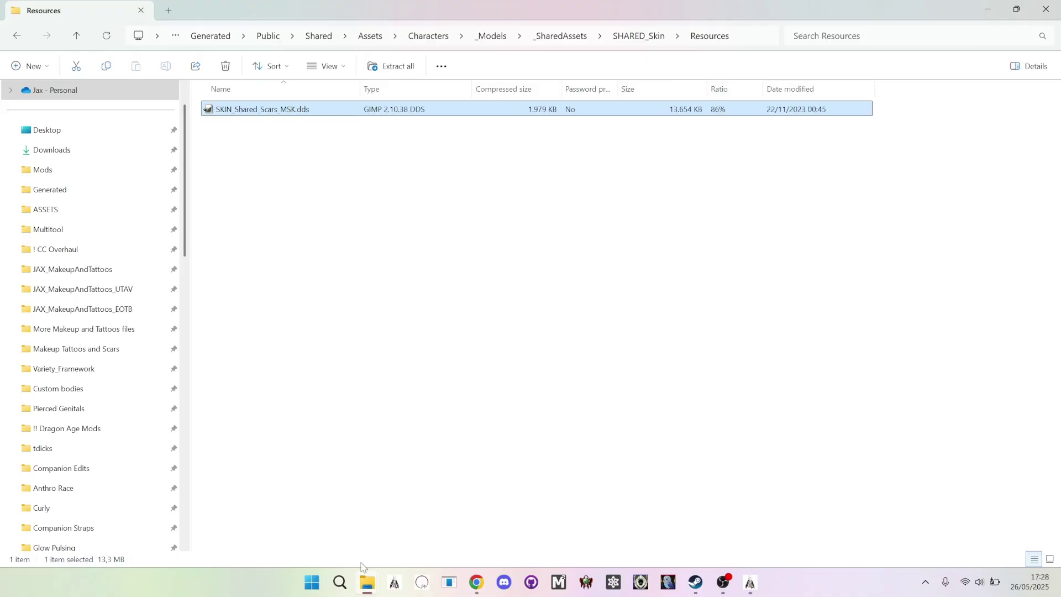
- Paste the copied SKIN_Shared_Scars_MSK.dds file into the Tutorials > Scars folder on the BG3 modding (D:) drive
mouse_move(367, 580)
mouse_move(525, 520)
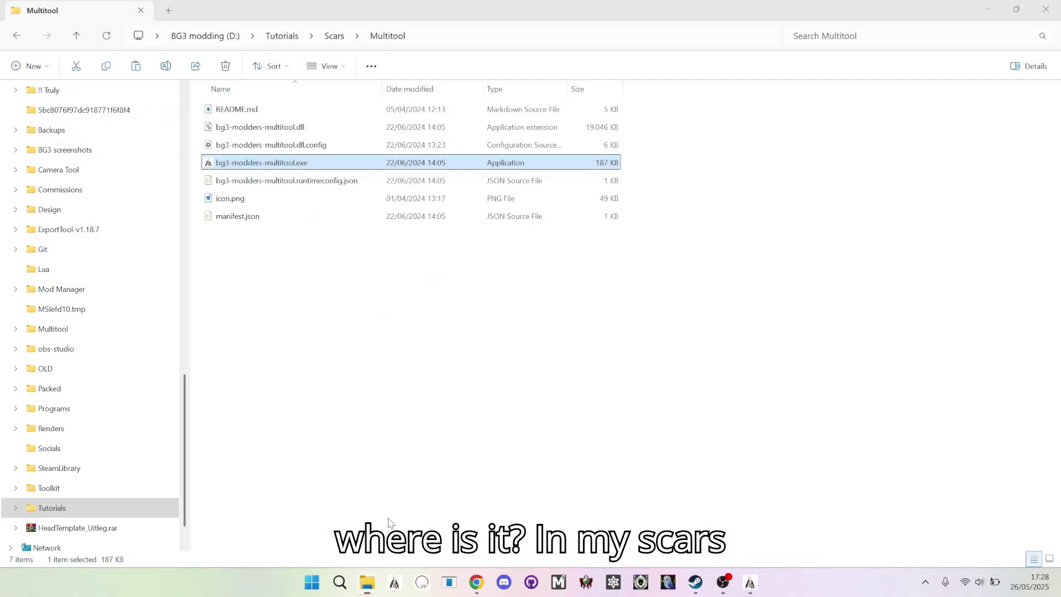
click(366, 517)
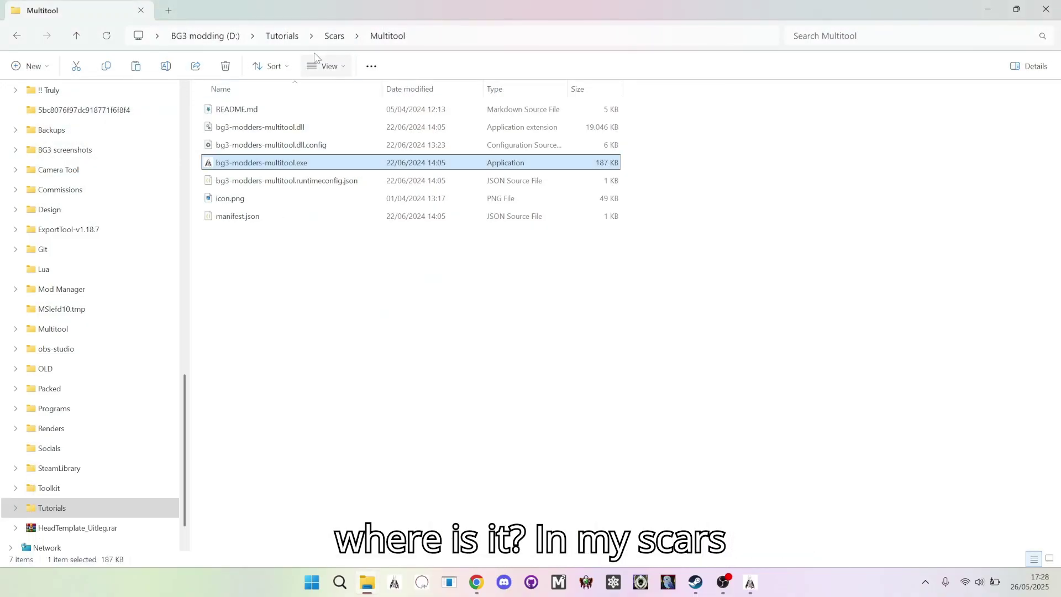
click(334, 36)
click(311, 246)
right_click(305, 198)
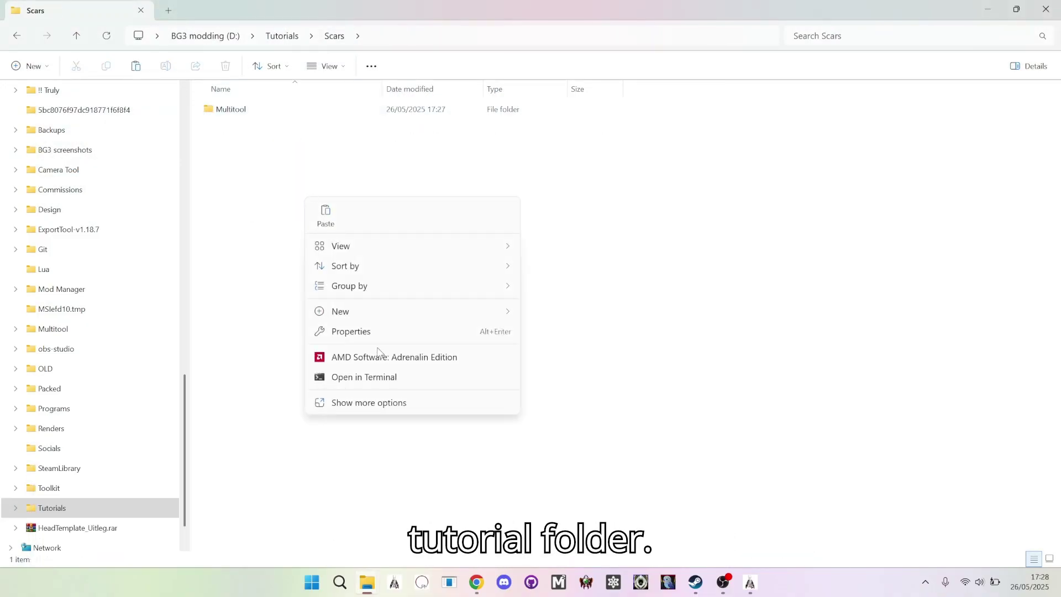
mouse_move(379, 315)
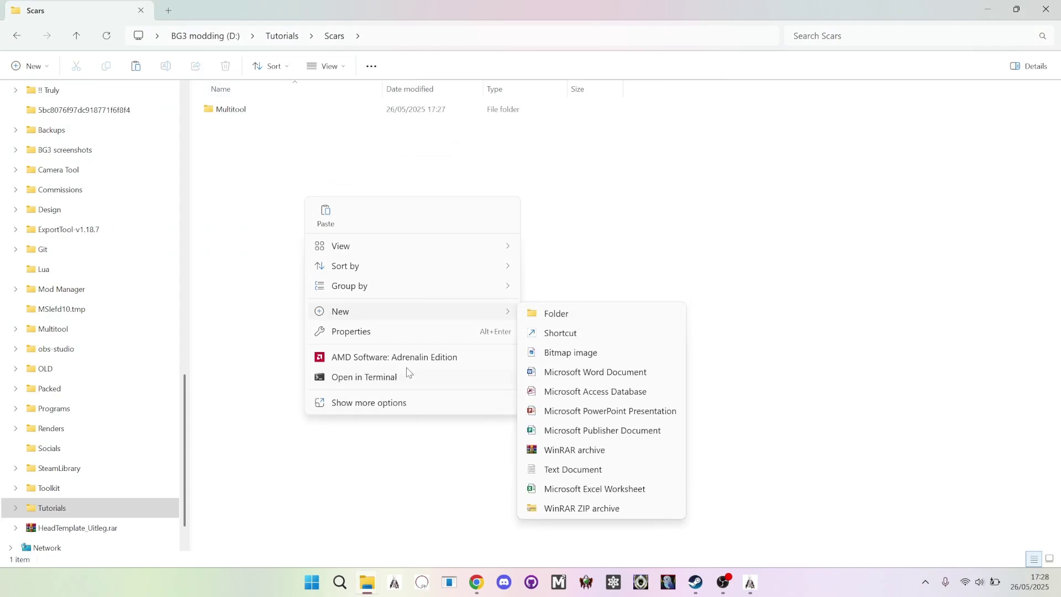
click(324, 217)
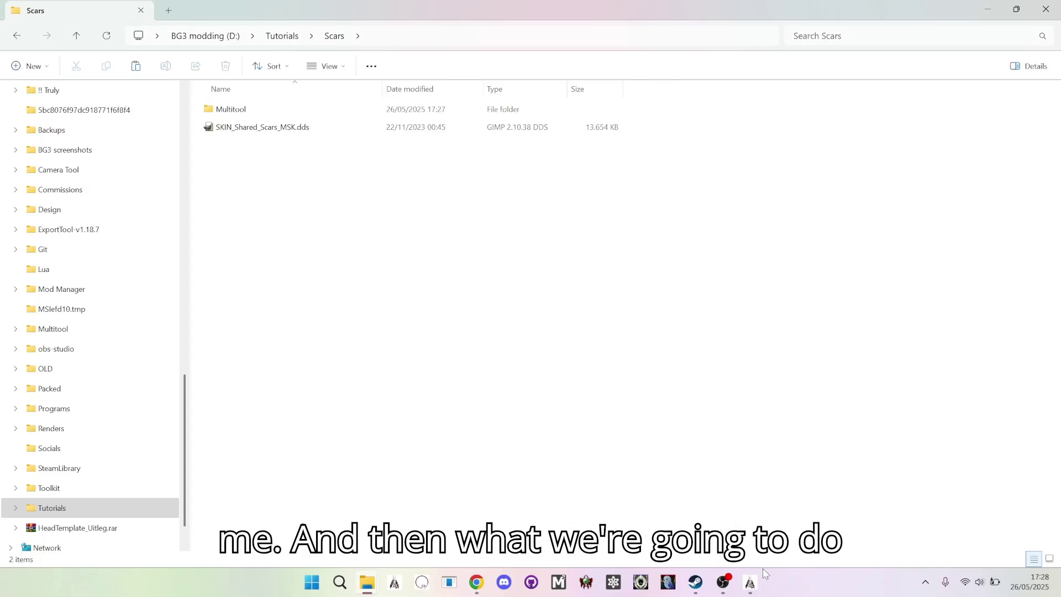
- Switch to the Baldur's Gate 3 Modder's Multitool and open its Atlas Converter
click(750, 582)
mouse_move(432, 138)
mouse_down()
mouse_move(442, 156)
mouse_move(433, 151)
mouse_up()
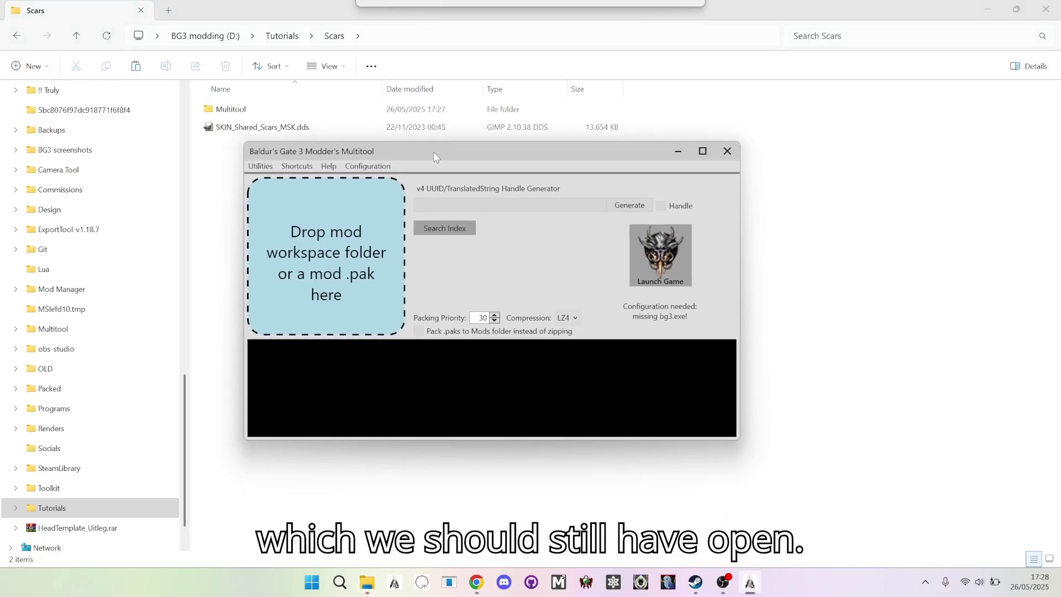
double_click(232, 109)
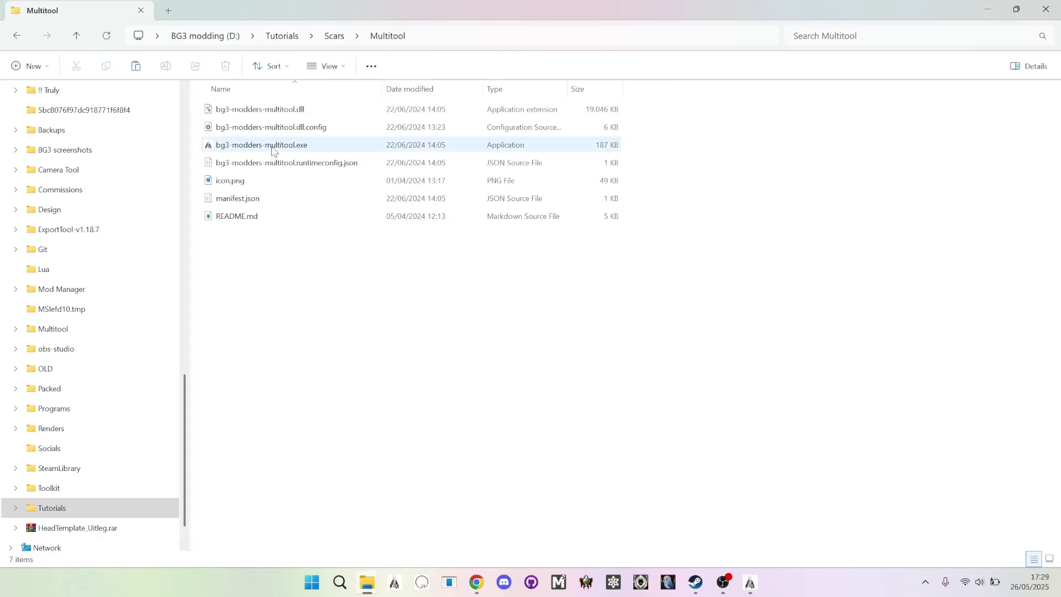
click(334, 36)
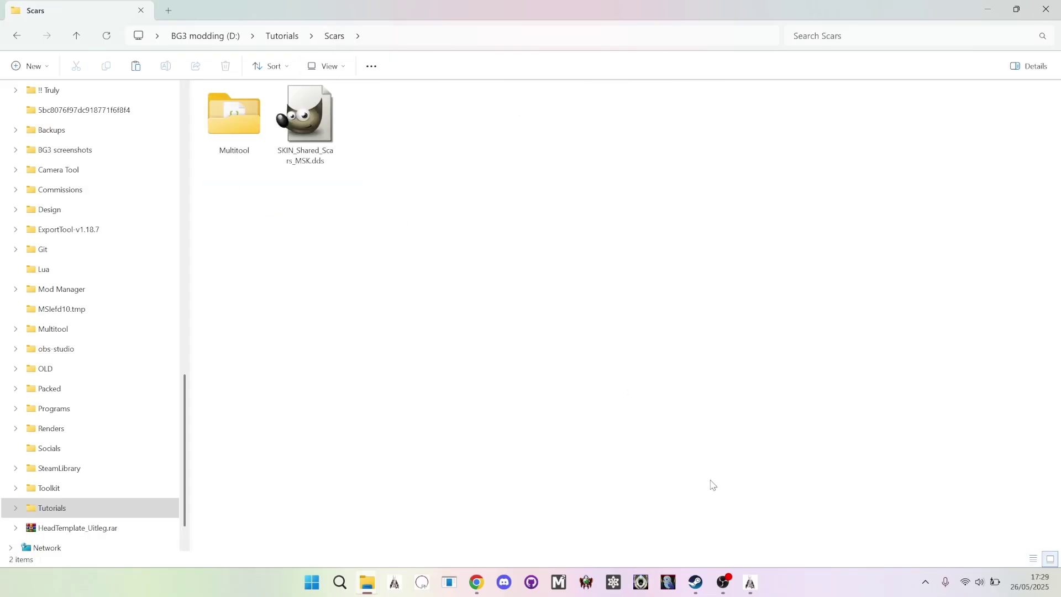
click(750, 583)
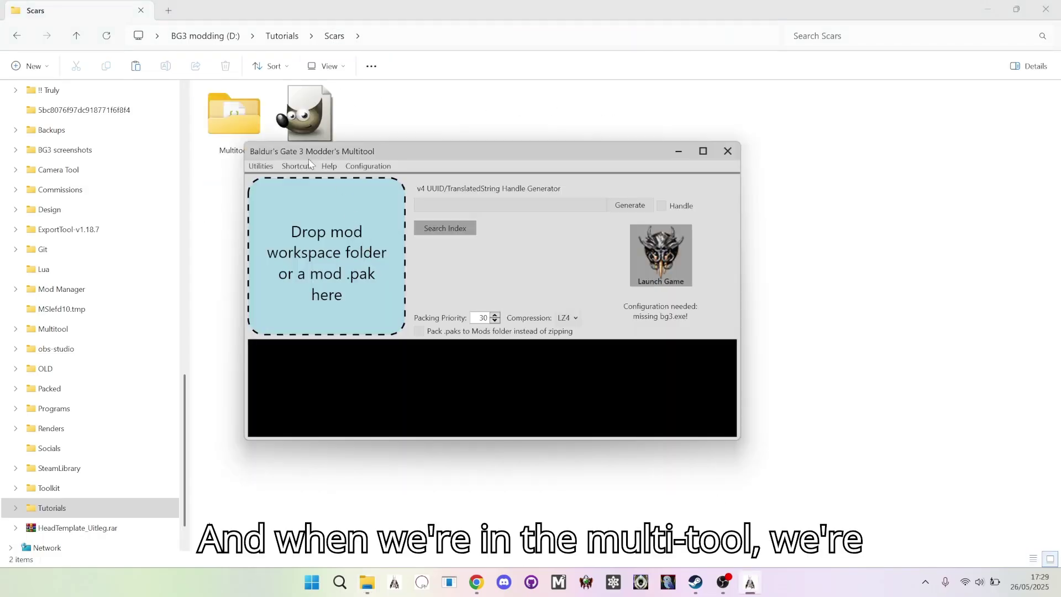
click(269, 166)
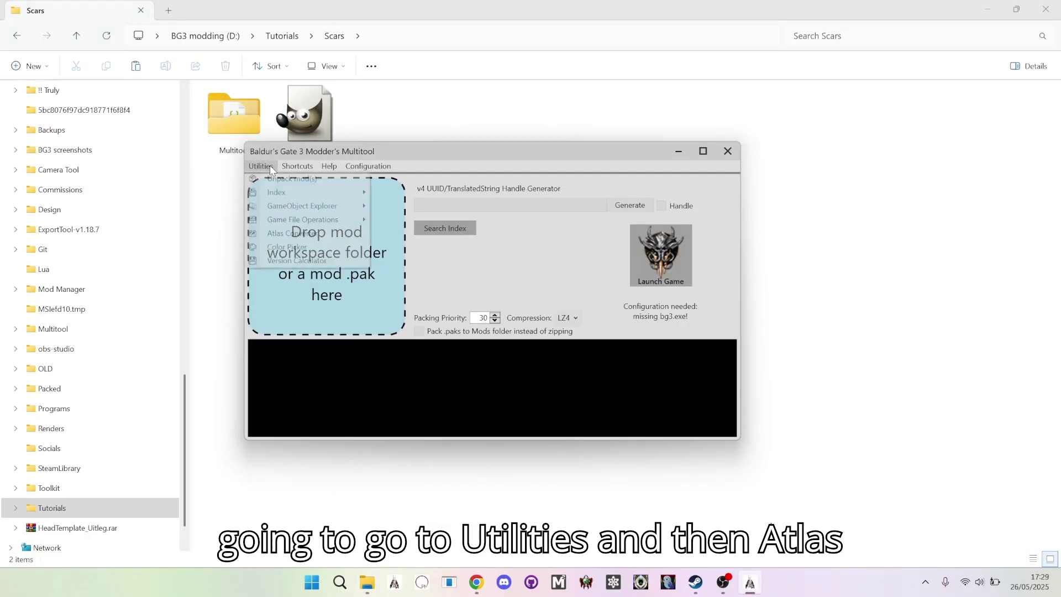
click(288, 235)
drag(191, 28, 469, 161)
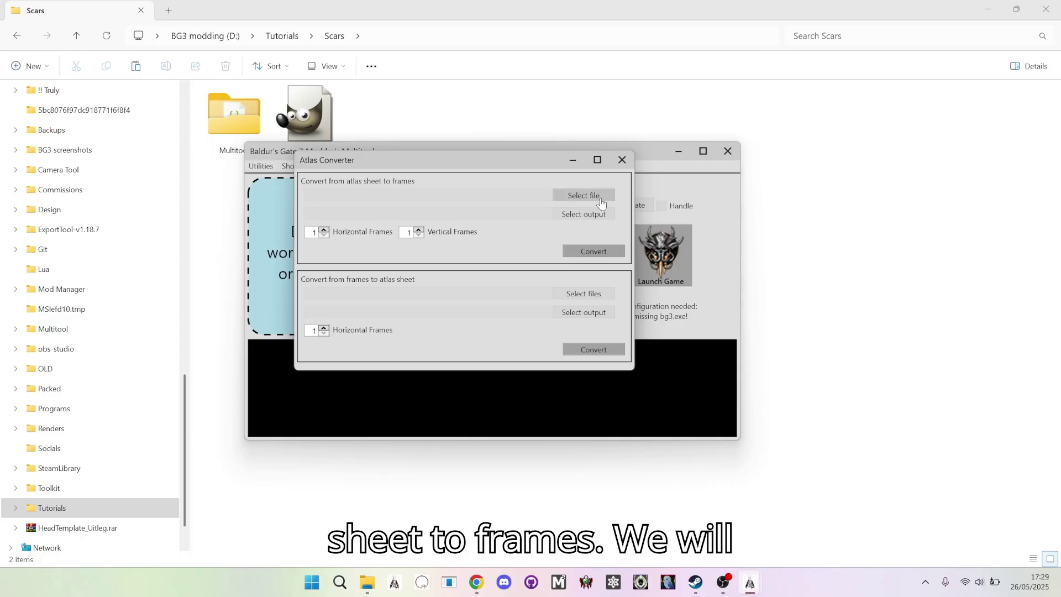
- Select SKIN_Shared_Scars_MSK.dds from D:\Tutorials\Scars as the atlas sheet to convert to frames
click(583, 196)
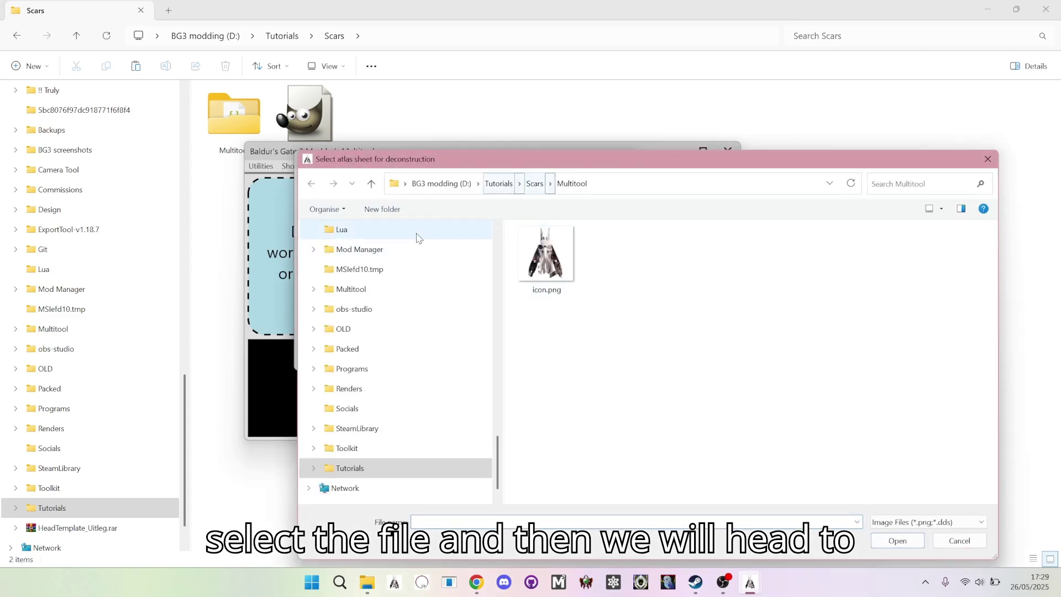
scroll(379, 313, up, 3)
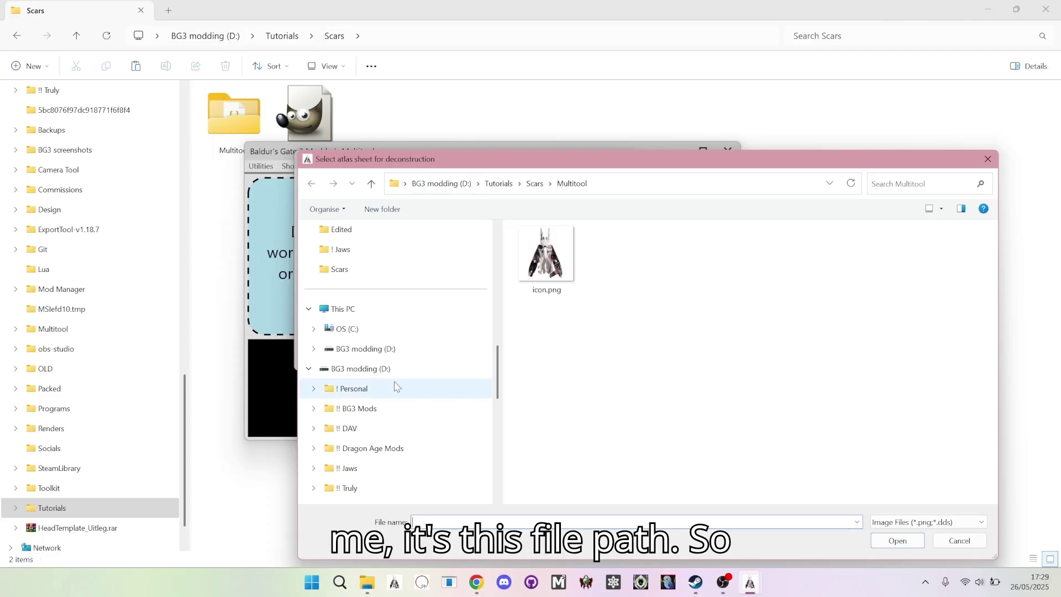
click(381, 368)
double_click(561, 372)
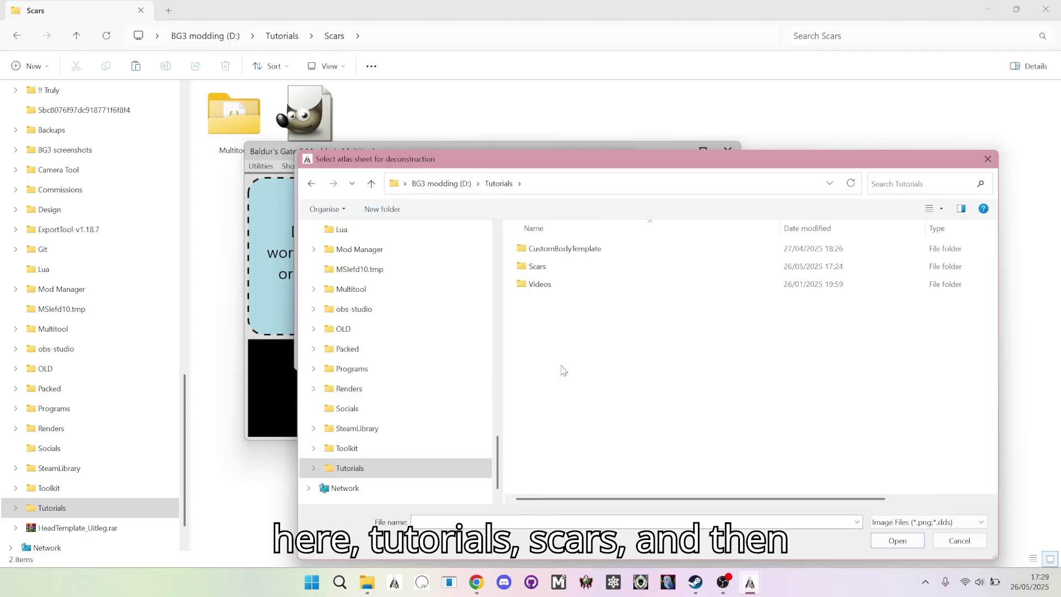
double_click(549, 266)
double_click(593, 255)
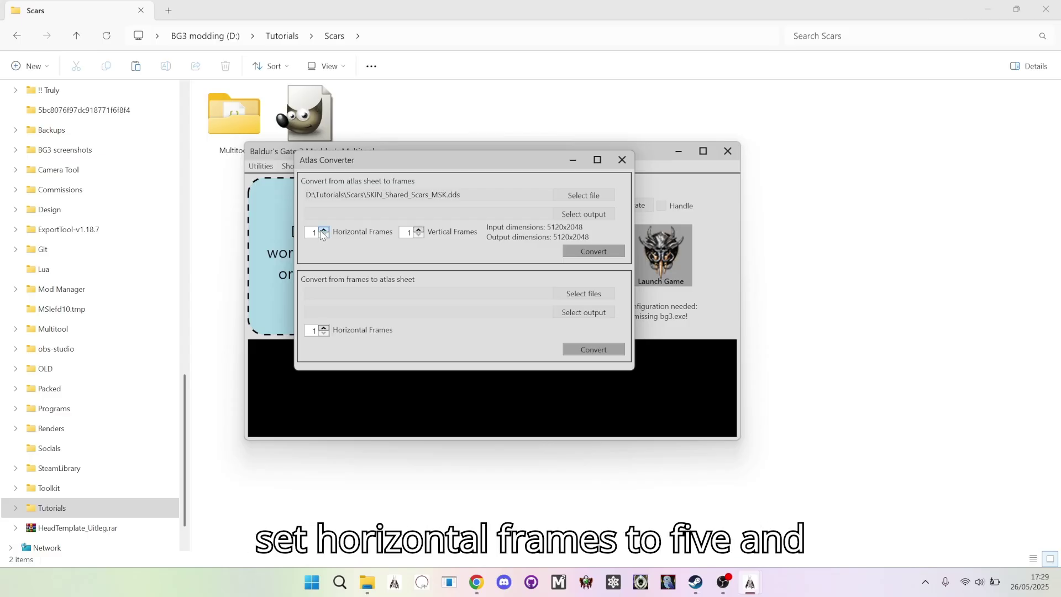
- Convert the atlas sheet with 5 horizontal and 2 vertical frames, using D:\Tutorials\Scars as output folder, and minimise the converter
click(419, 230)
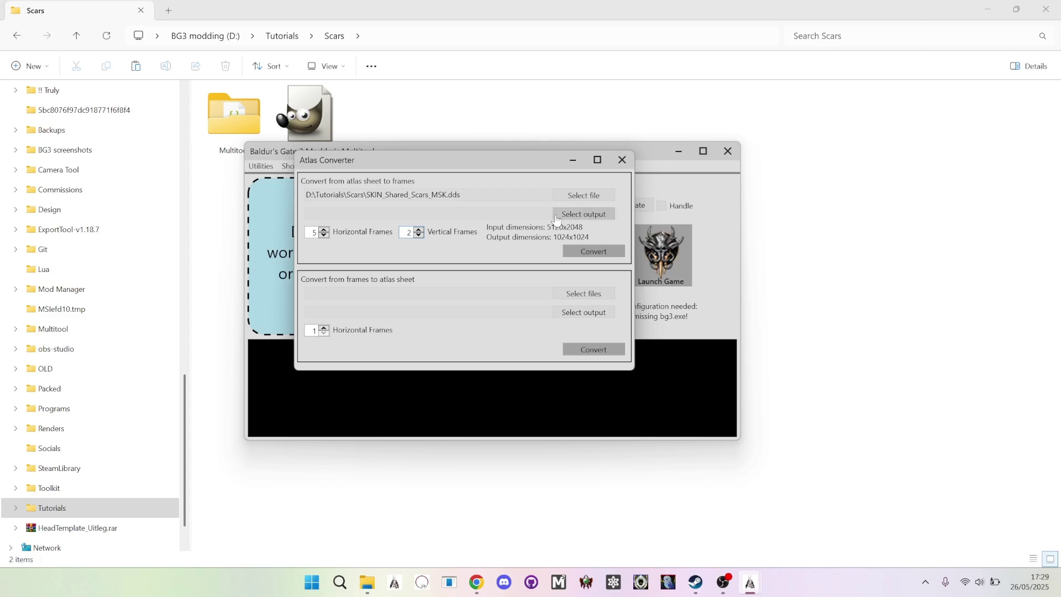
click(576, 215)
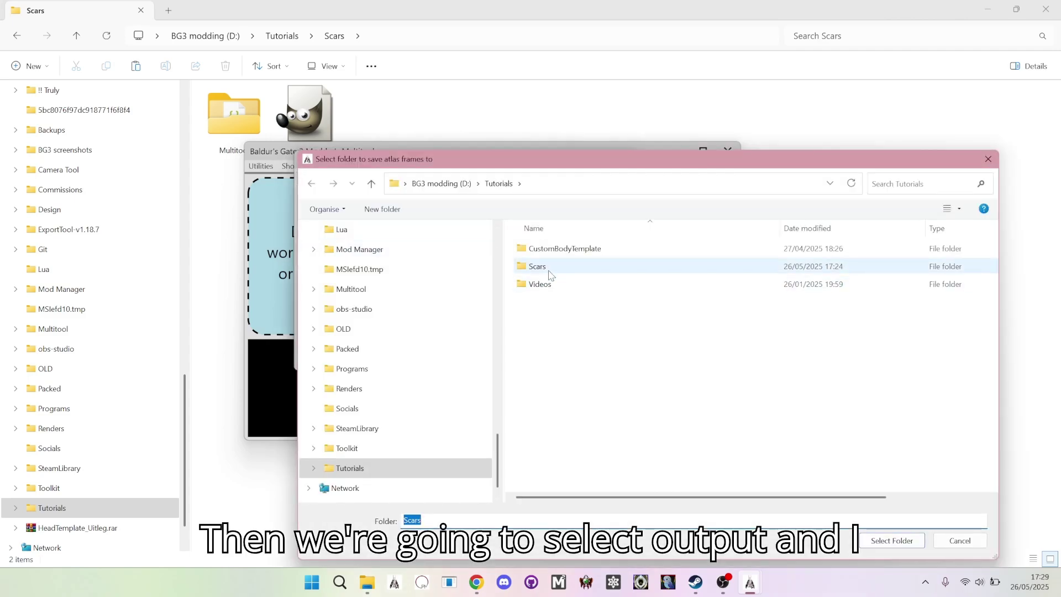
click(549, 271)
double_click(550, 270)
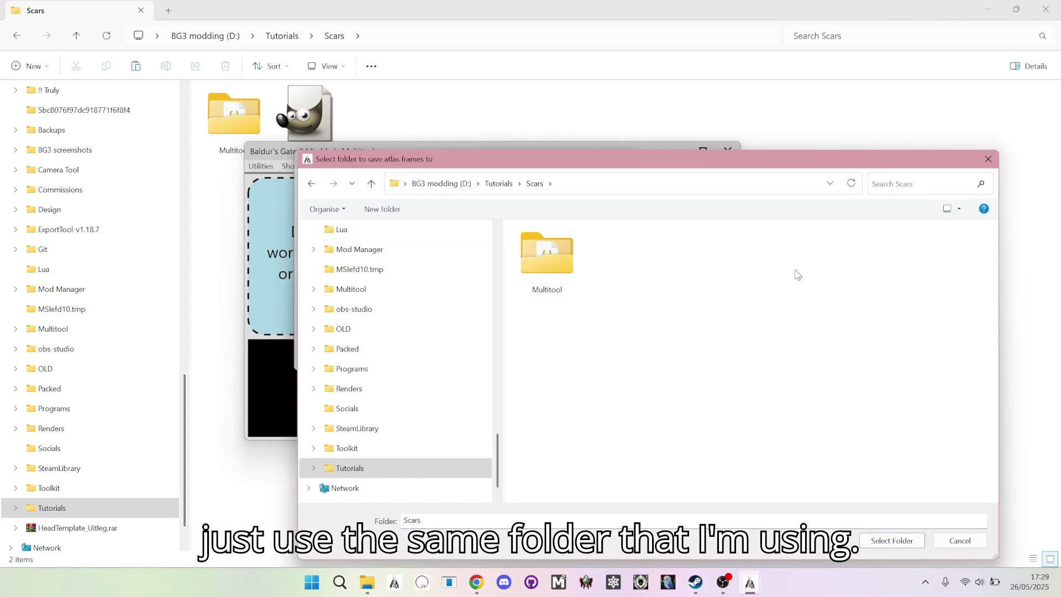
drag(589, 168, 529, 167)
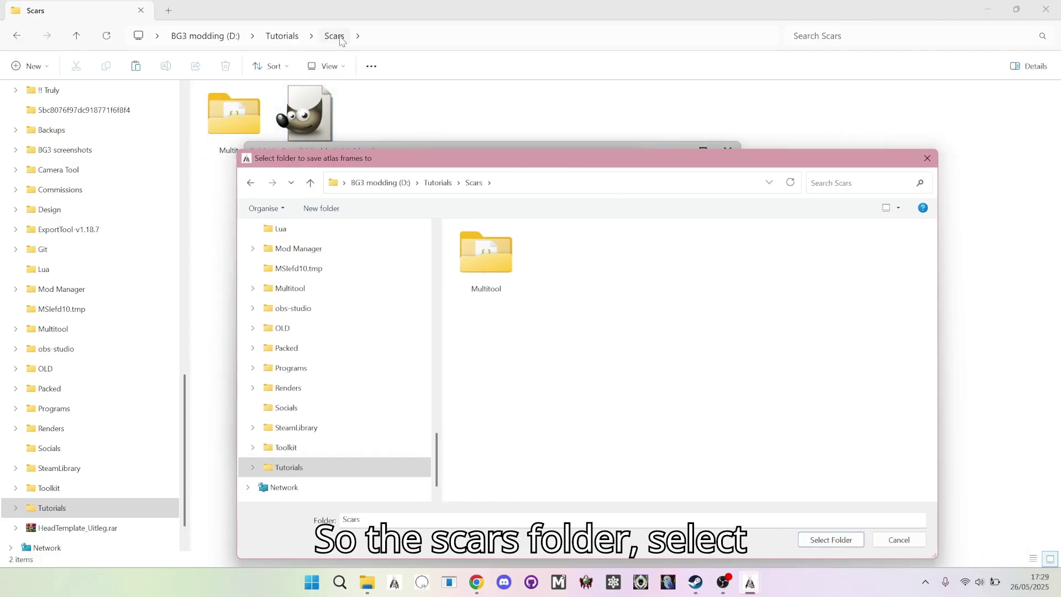
click(830, 540)
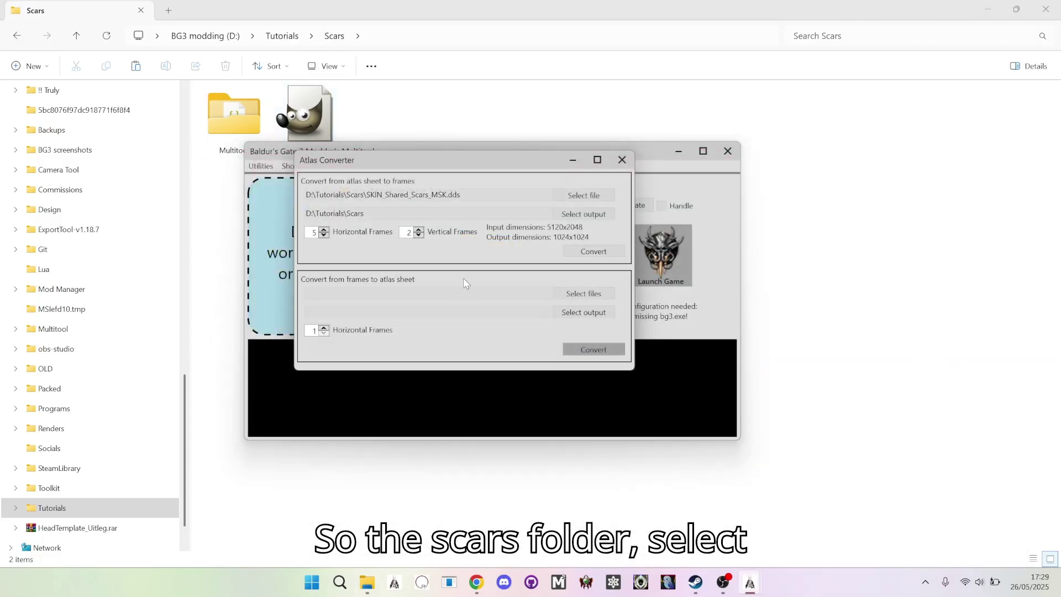
click(577, 254)
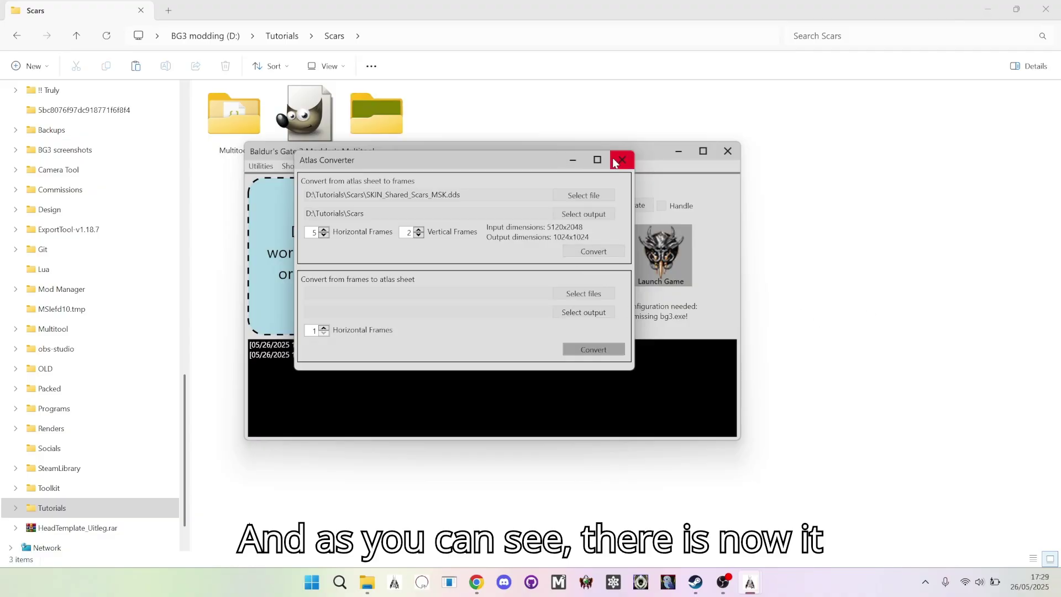
click(574, 160)
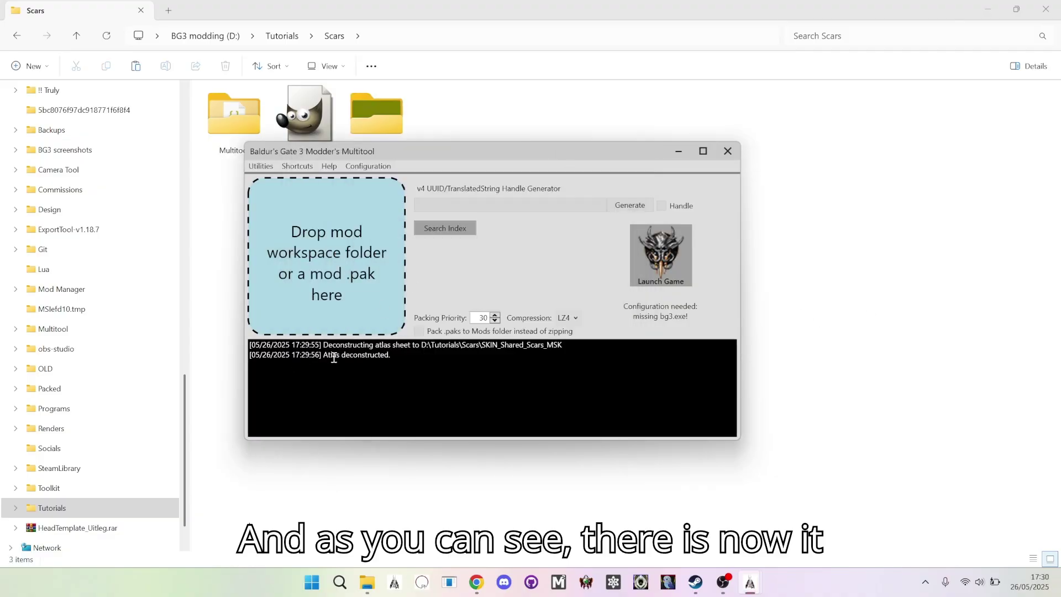
- Switch to File Explorer, open the SKIN_Shared_Scars_MSK folder in Scars and show its files as extra large icons
click(503, 132)
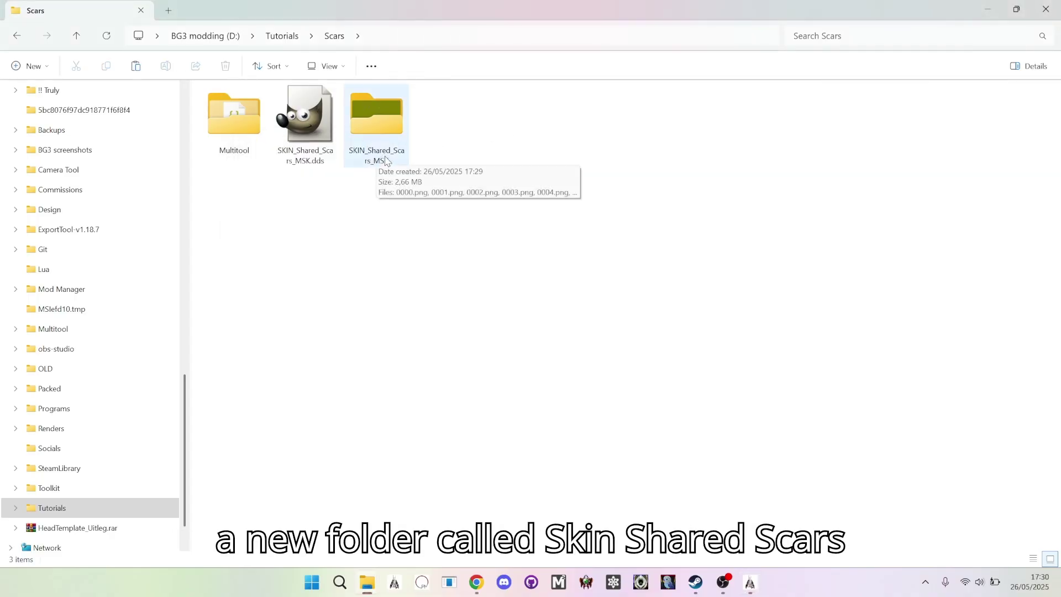
double_click(390, 117)
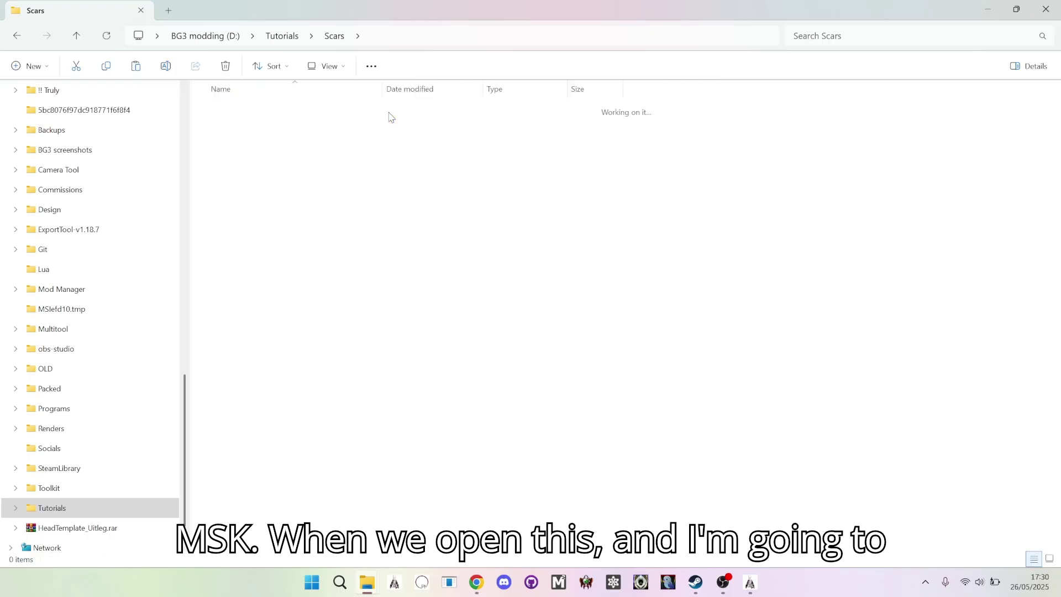
right_click(361, 284)
mouse_move(401, 334)
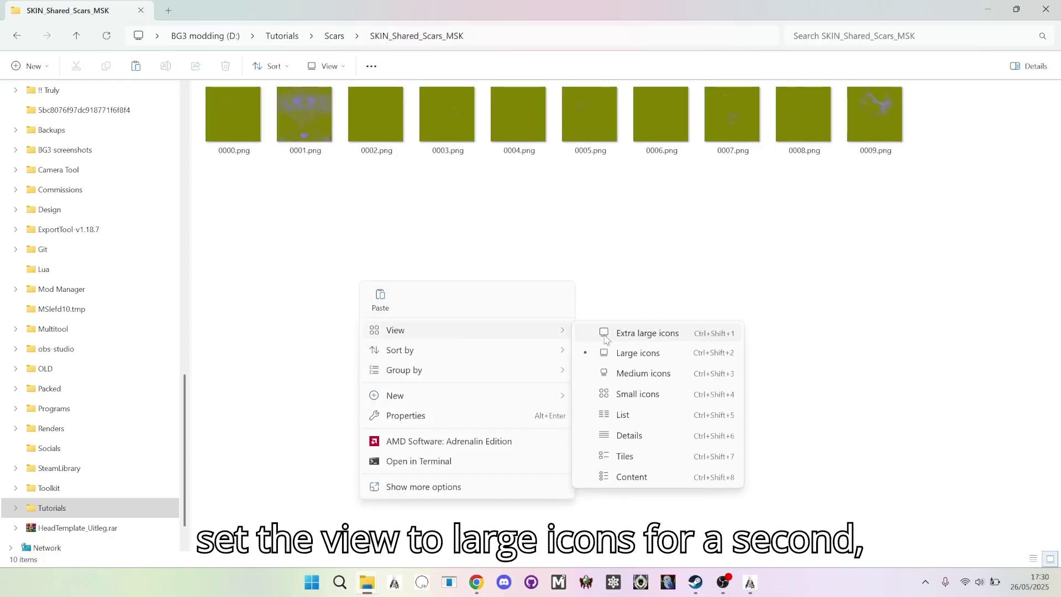
click(605, 339)
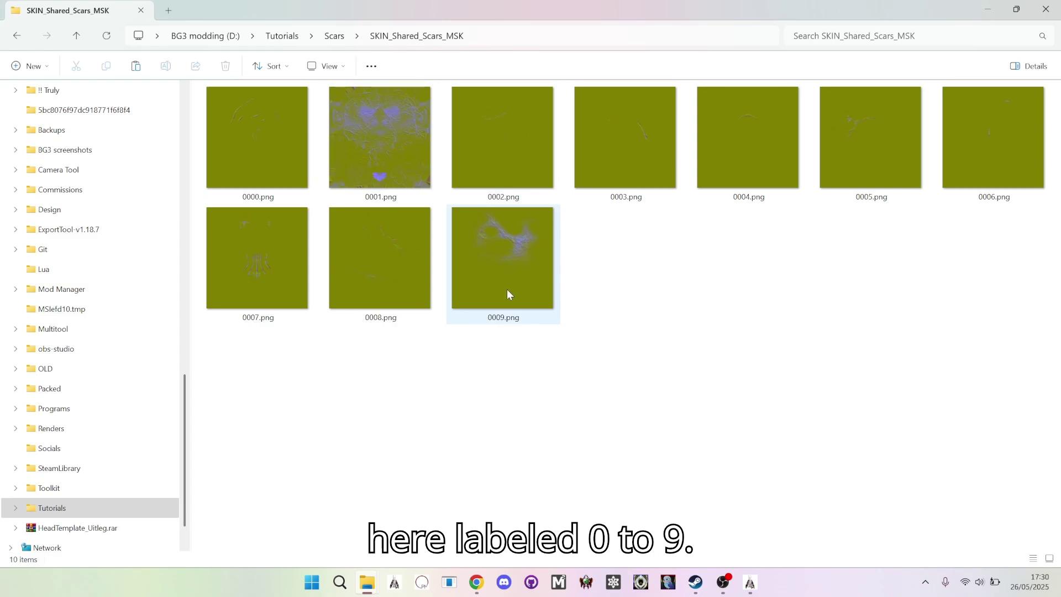
- Examine the scar frames 0009.png, 0000.png and 0001.png one by one, closing each image after viewing
double_click(502, 235)
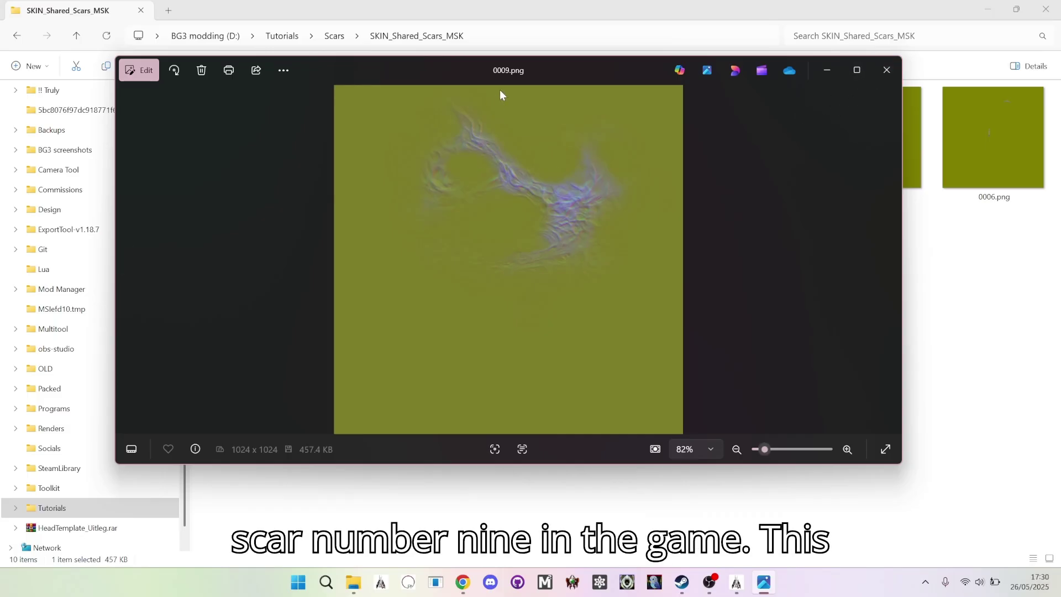
click(886, 70)
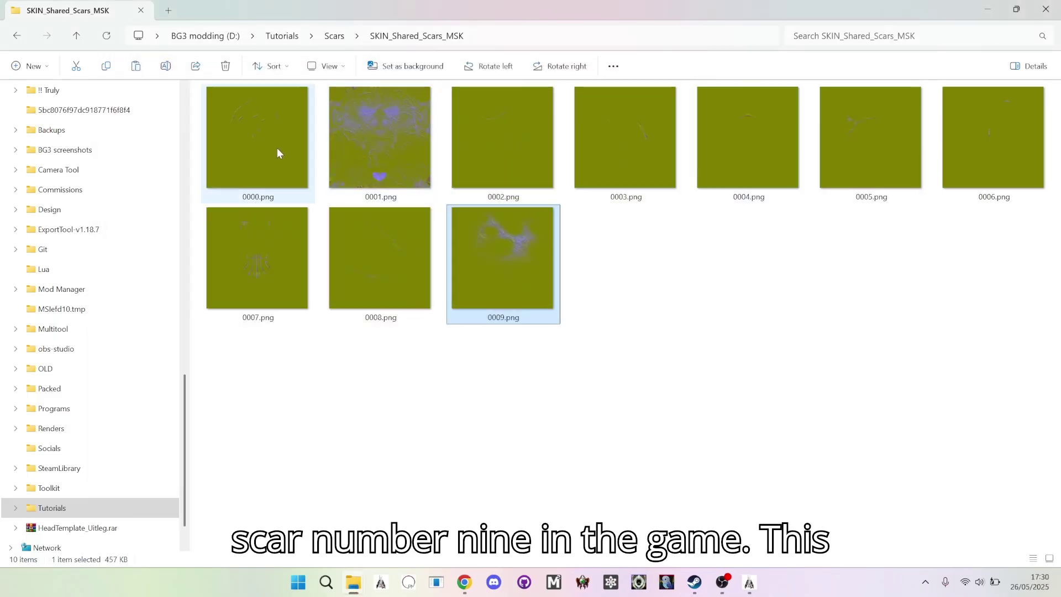
double_click(275, 148)
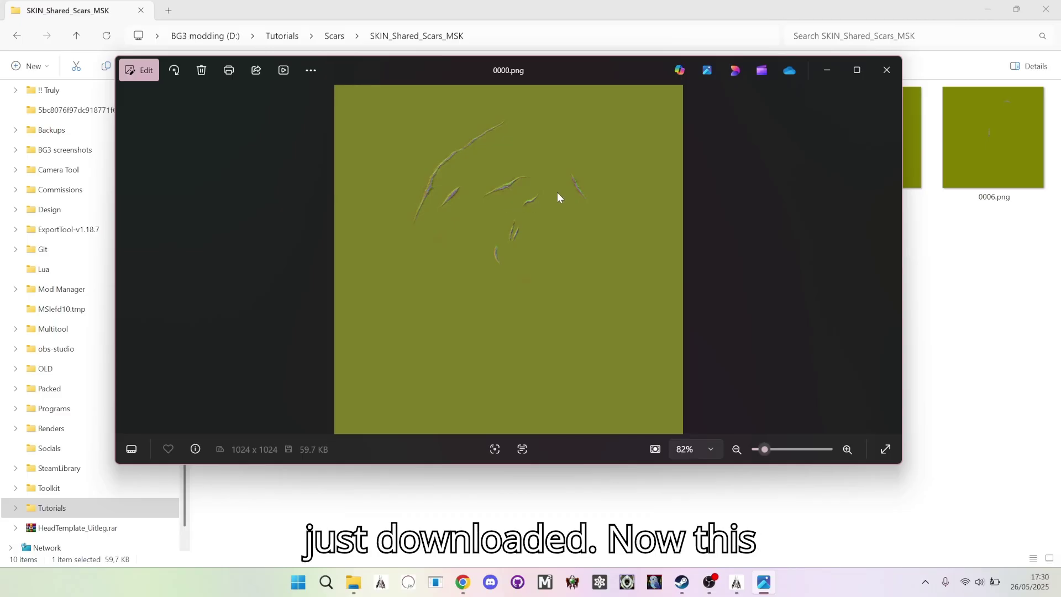
click(887, 70)
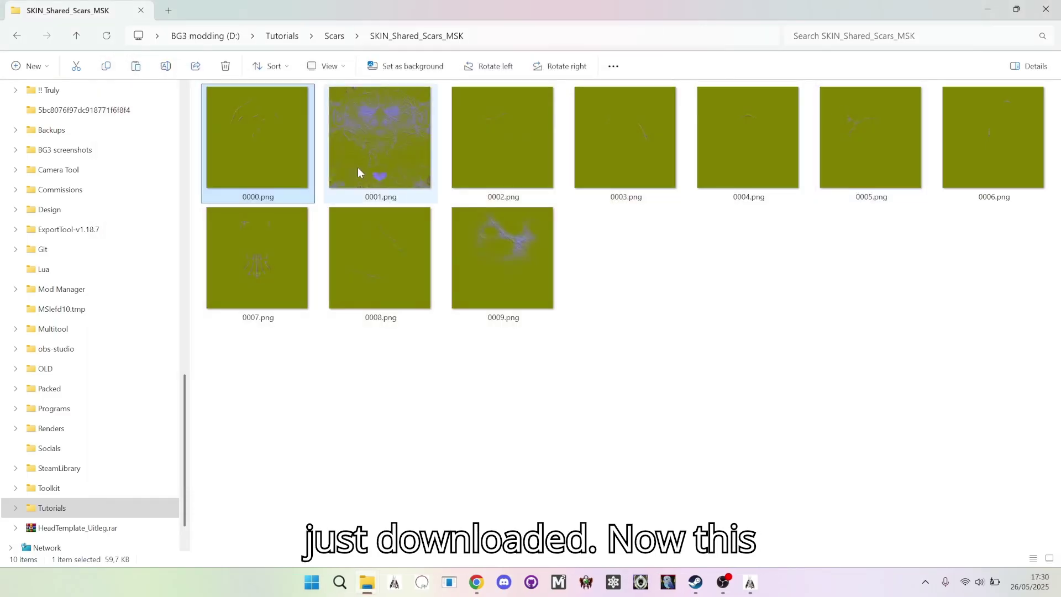
double_click(395, 156)
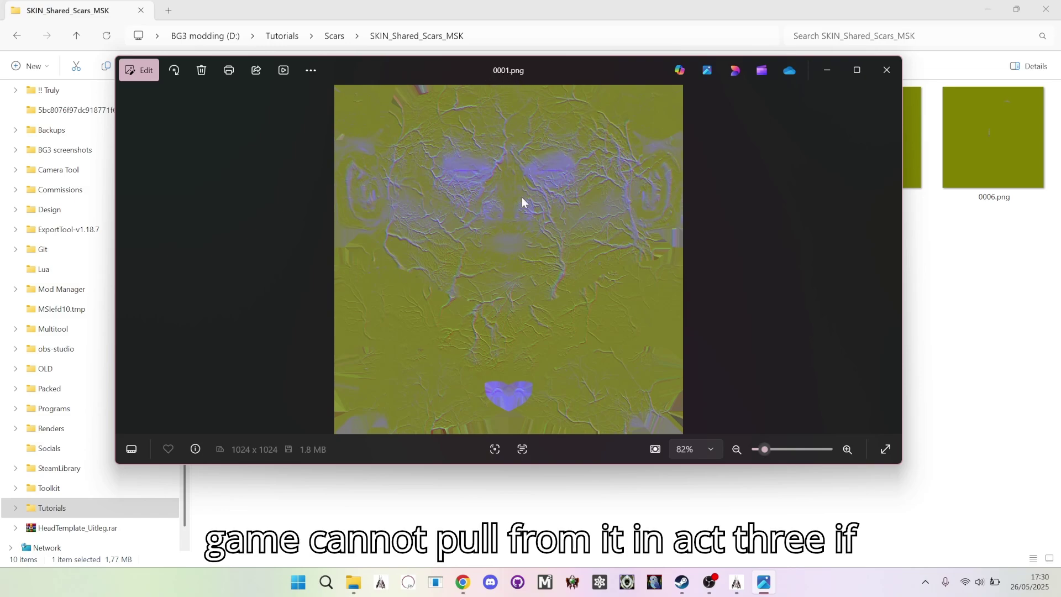
click(887, 66)
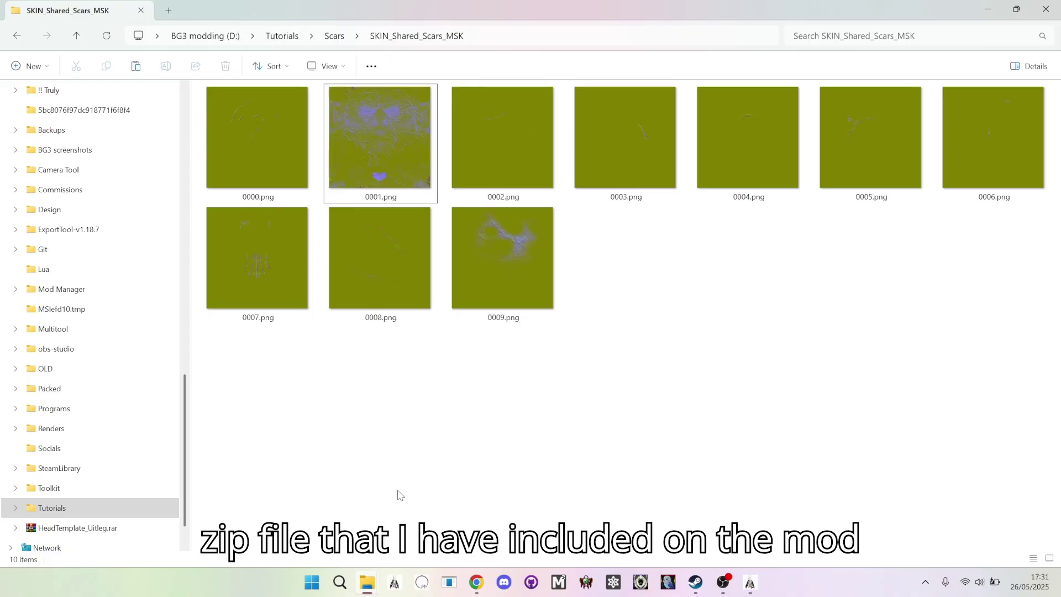
- Copy the Scars folder out of Adding your own scars of choice.zip, found in the ! CC Overhaul\Tutorials folder
mouse_move(367, 582)
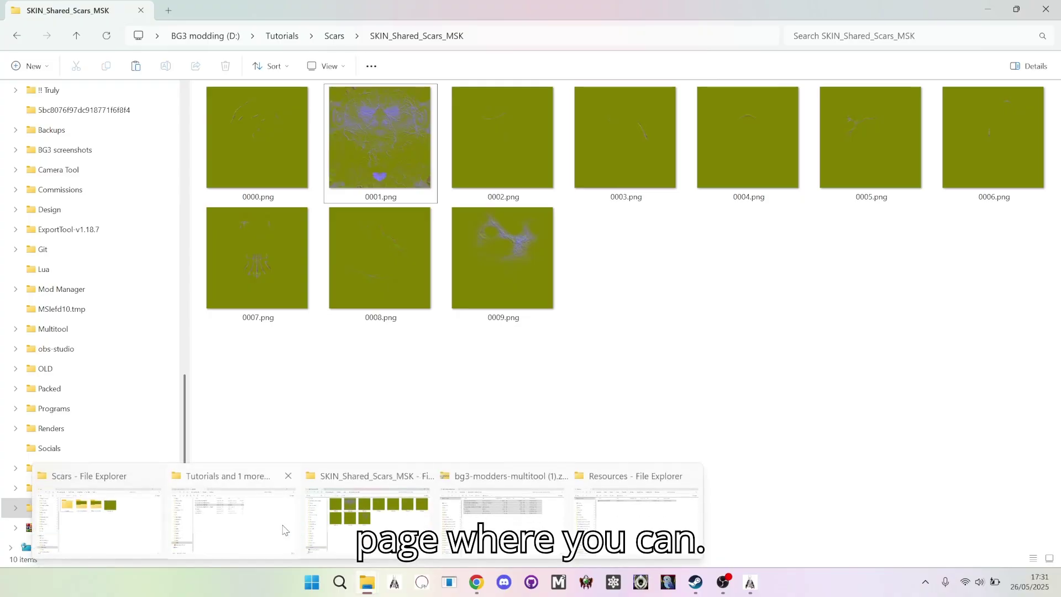
click(99, 514)
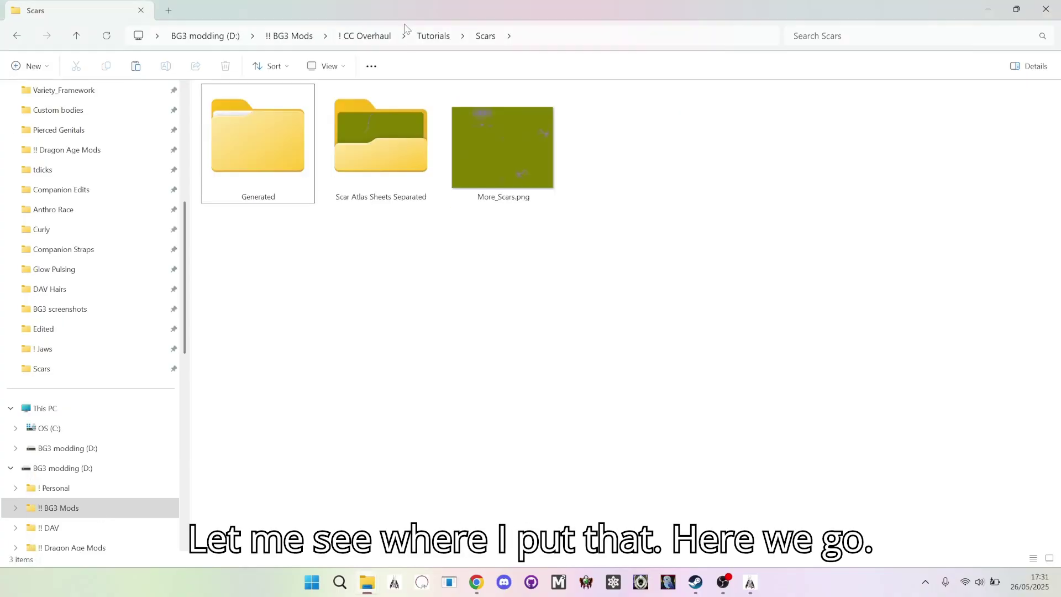
click(425, 36)
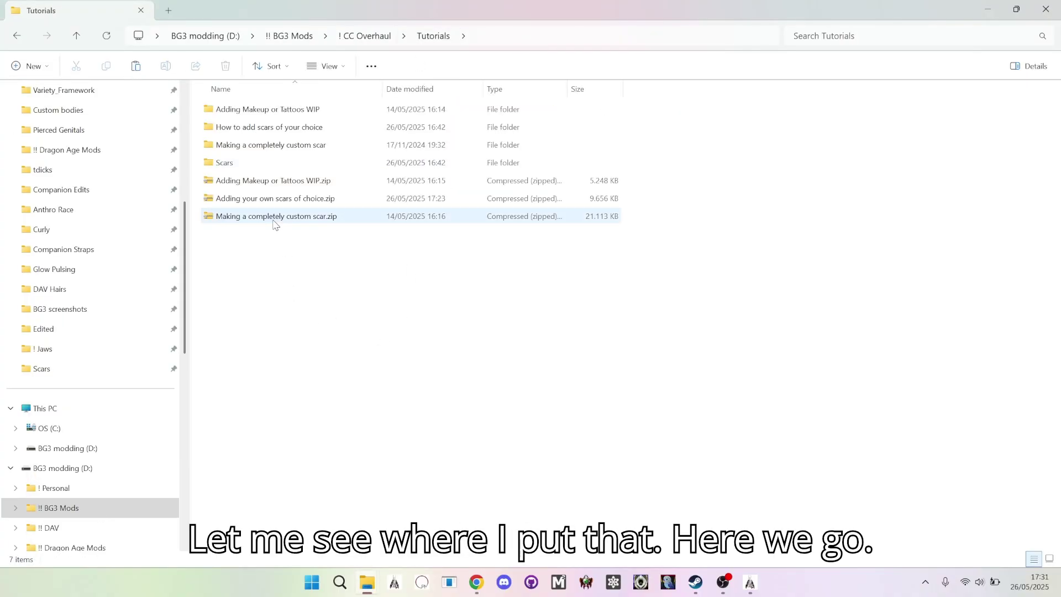
double_click(252, 200)
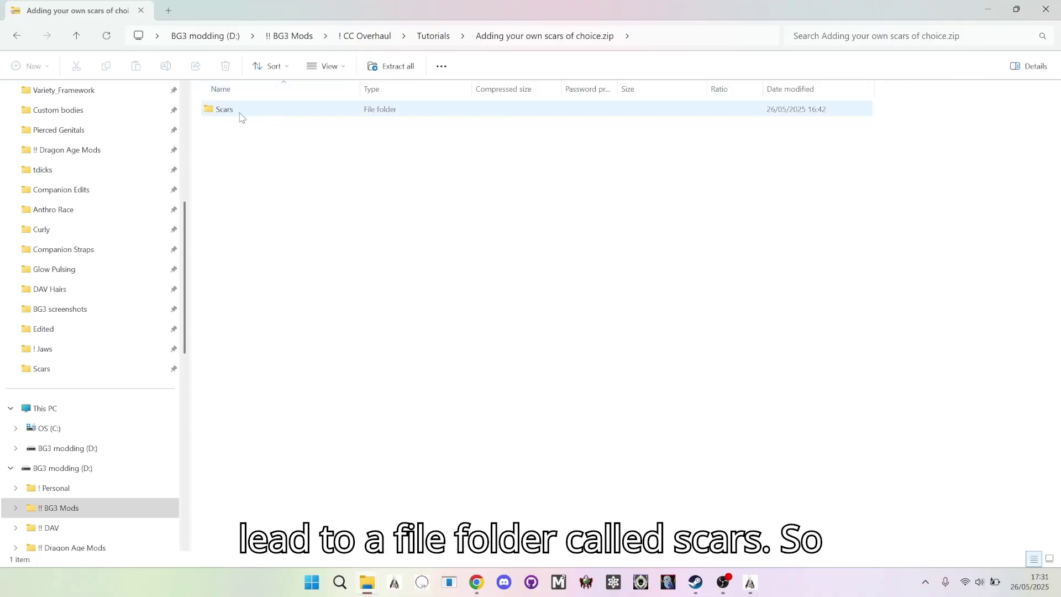
click(221, 113)
right_click(221, 112)
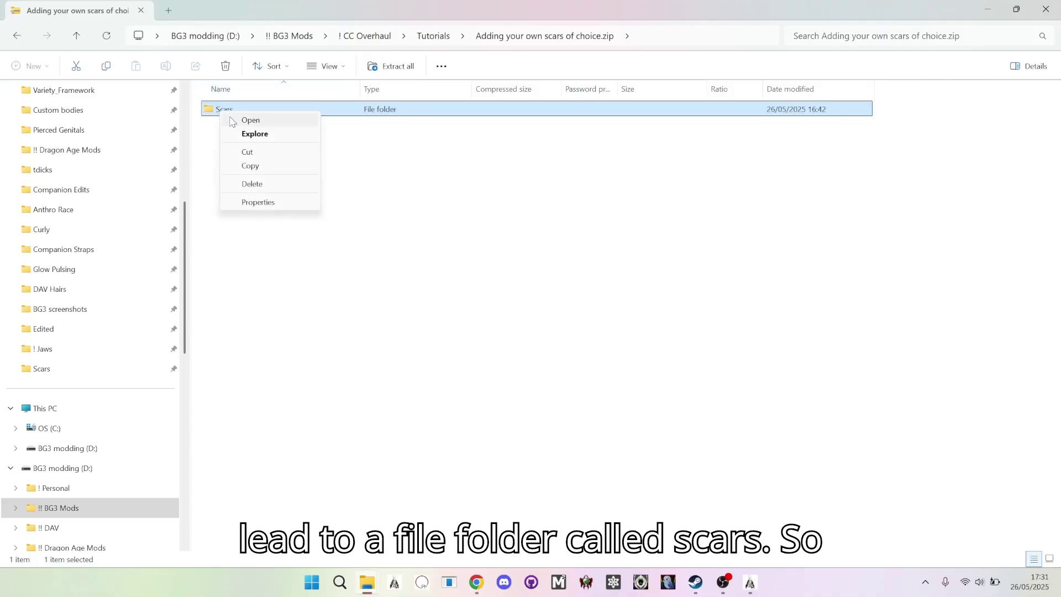
click(259, 166)
- Return to the SKIN_Shared_Scars_MSK window, go up to D:\Tutorials\Scars and paste the copied Scars folder there
mouse_move(368, 580)
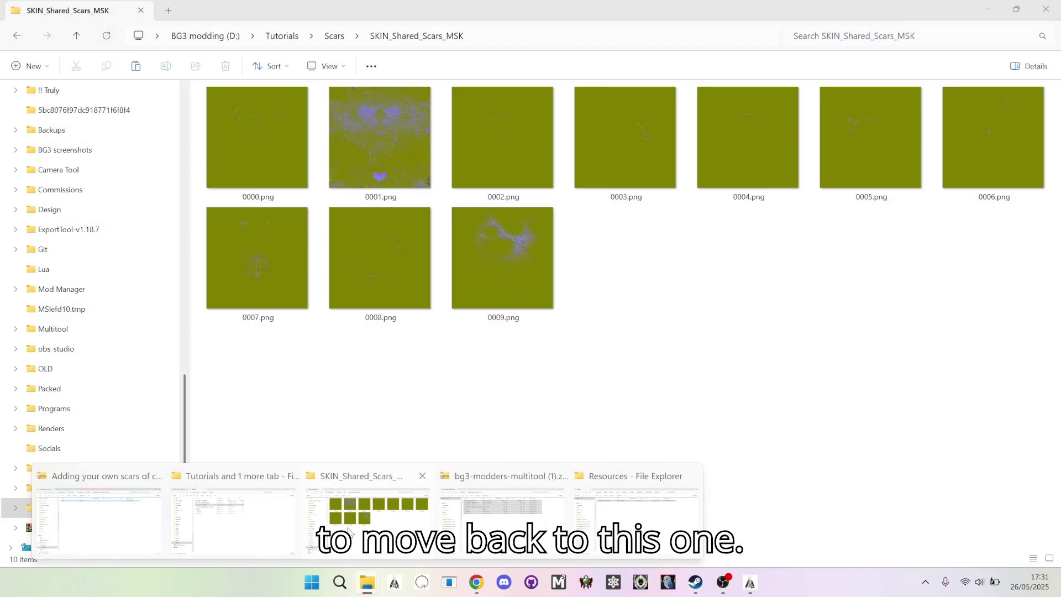
click(348, 531)
click(334, 35)
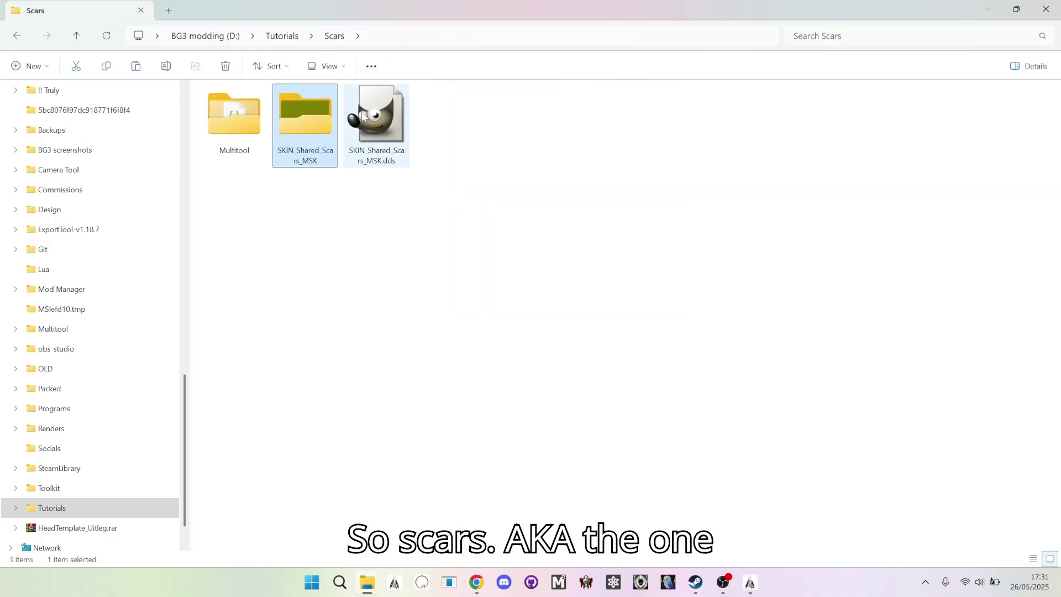
click(388, 242)
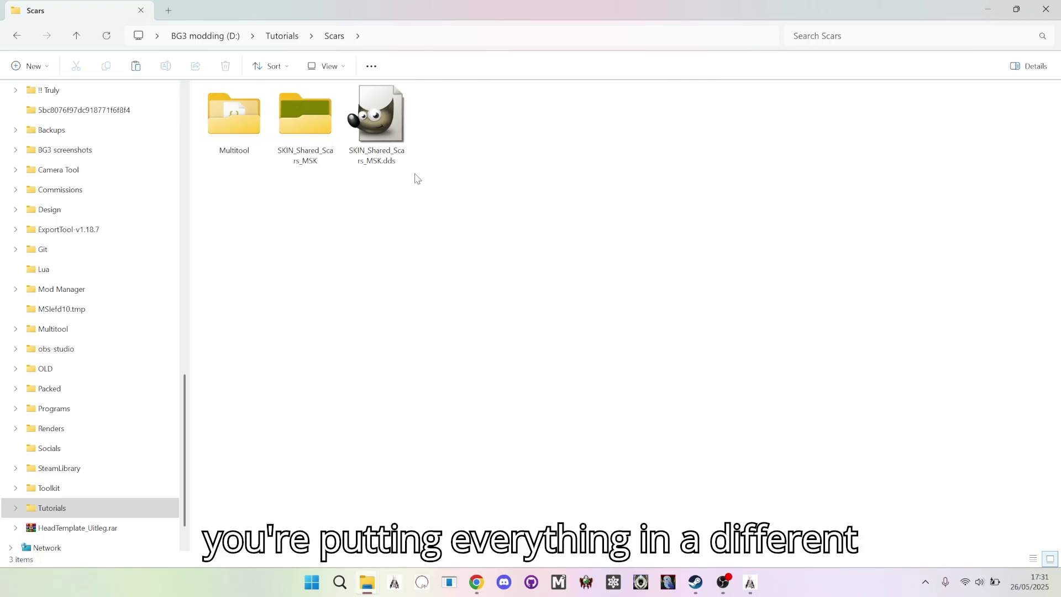
right_click(447, 223)
click(467, 233)
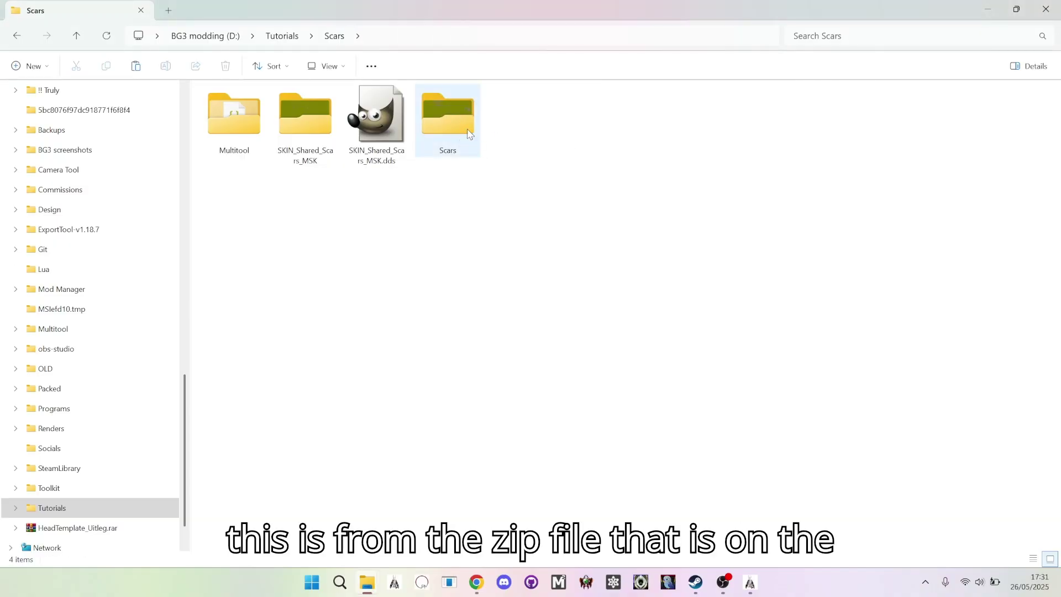
- Open the pasted Scars folder and show its contents as extra large icons
mouse_move(467, 133)
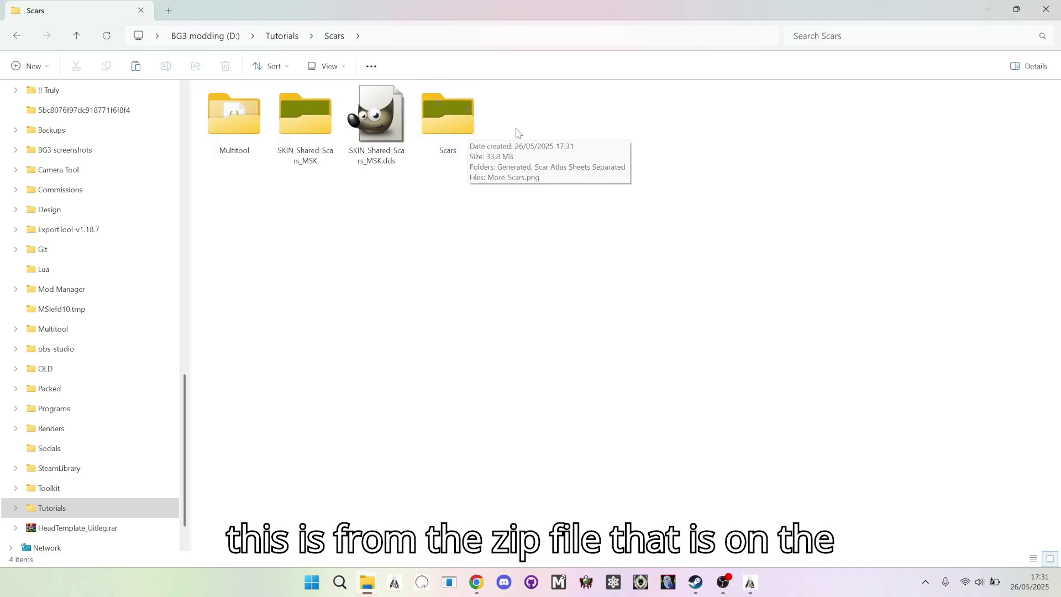
double_click(447, 119)
right_click(323, 227)
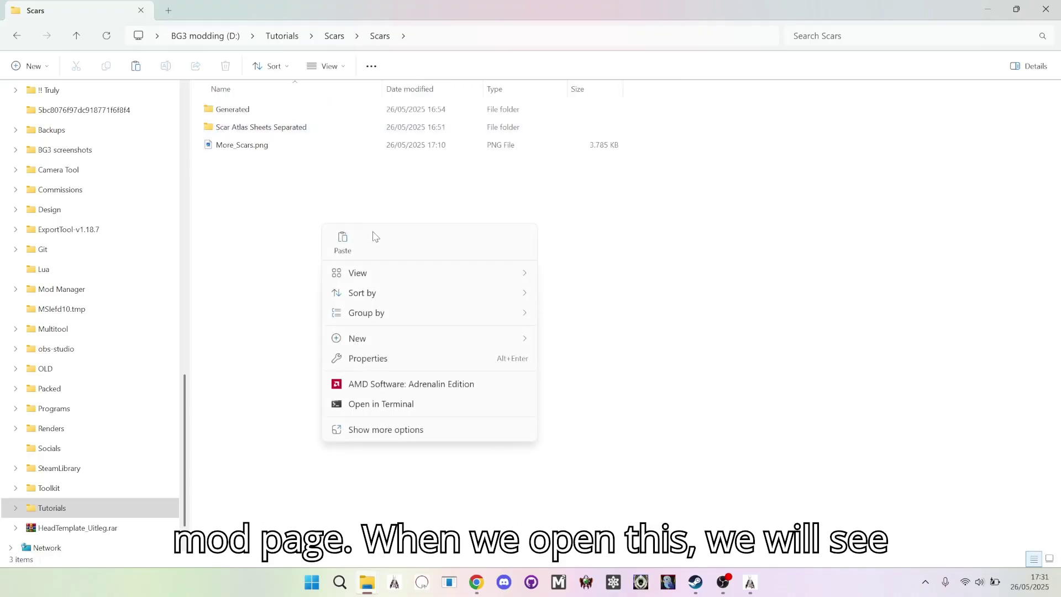
mouse_move(383, 273)
click(594, 278)
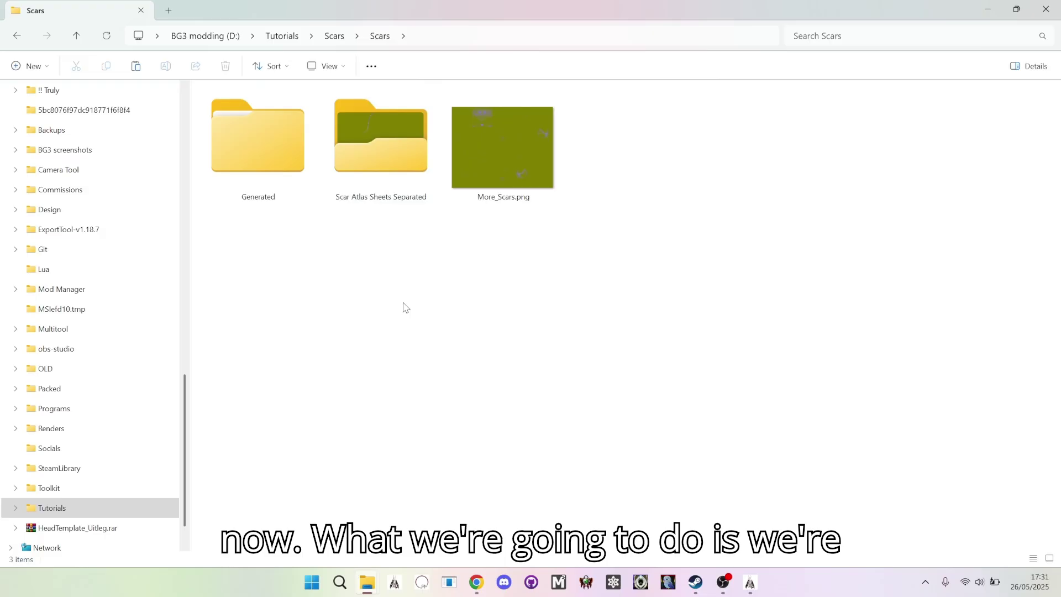
- Open the Scar Atlas Sheets Separated folder and show its frames as extra large icons
double_click(374, 142)
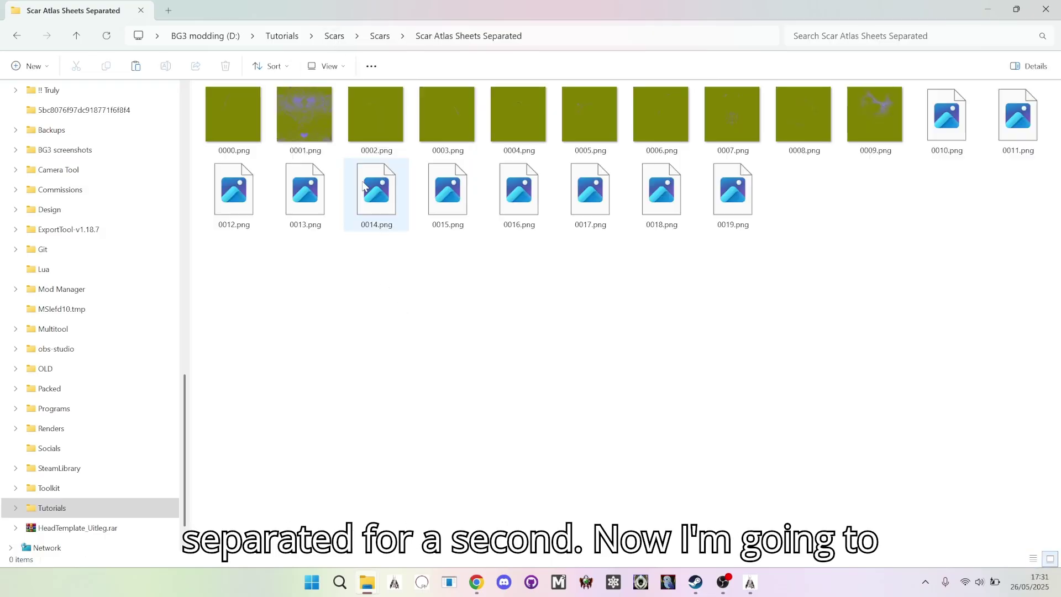
right_click(441, 330)
mouse_move(470, 157)
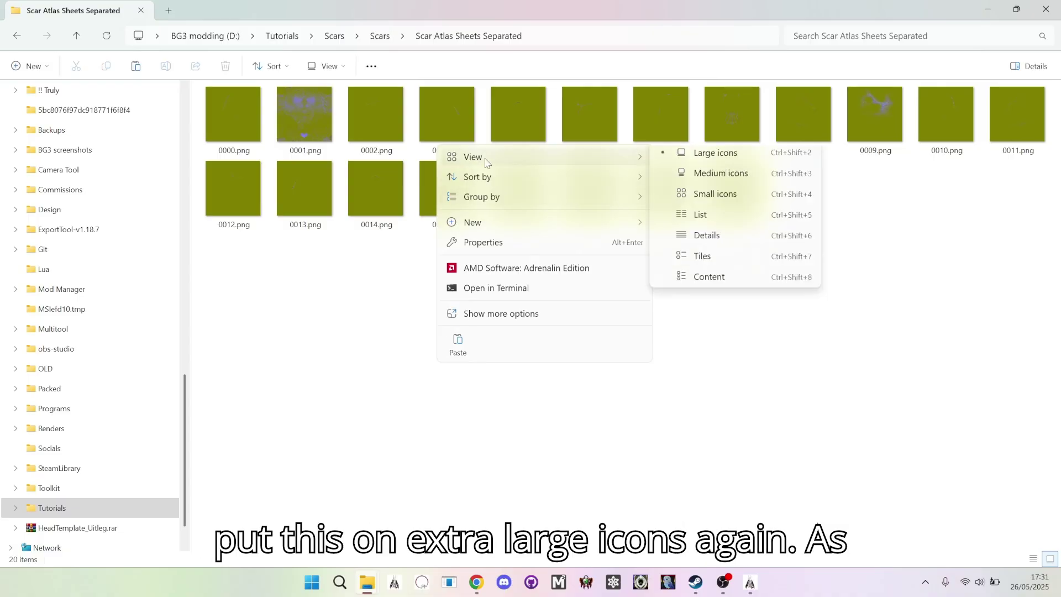
click(795, 160)
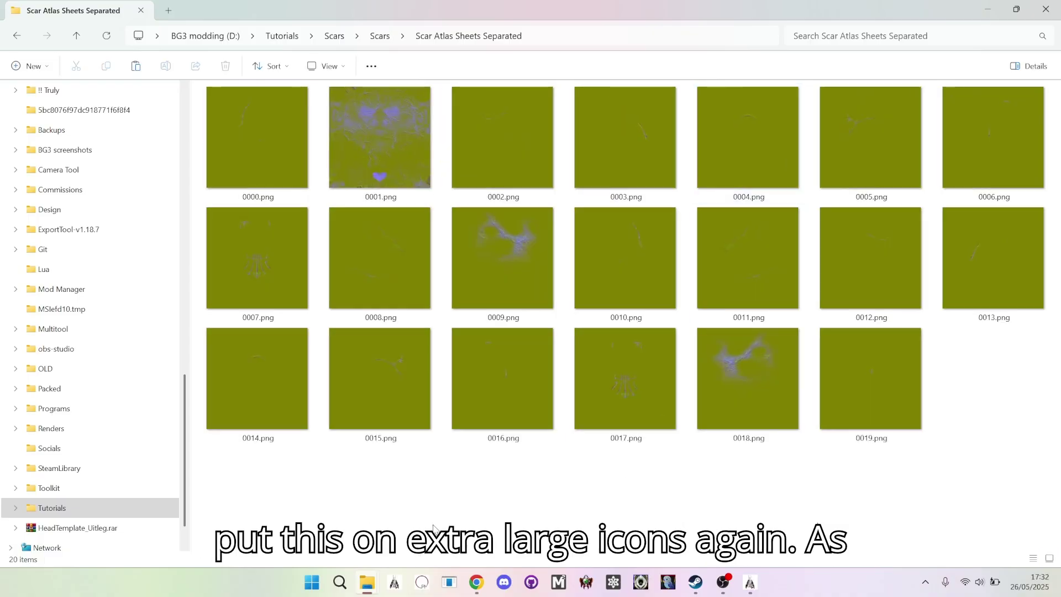
- Highlight the frames 0000.png to 0009.png and then 0010.png to 0019.png to examine both ranges, clearing the selection afterwards
click(277, 148)
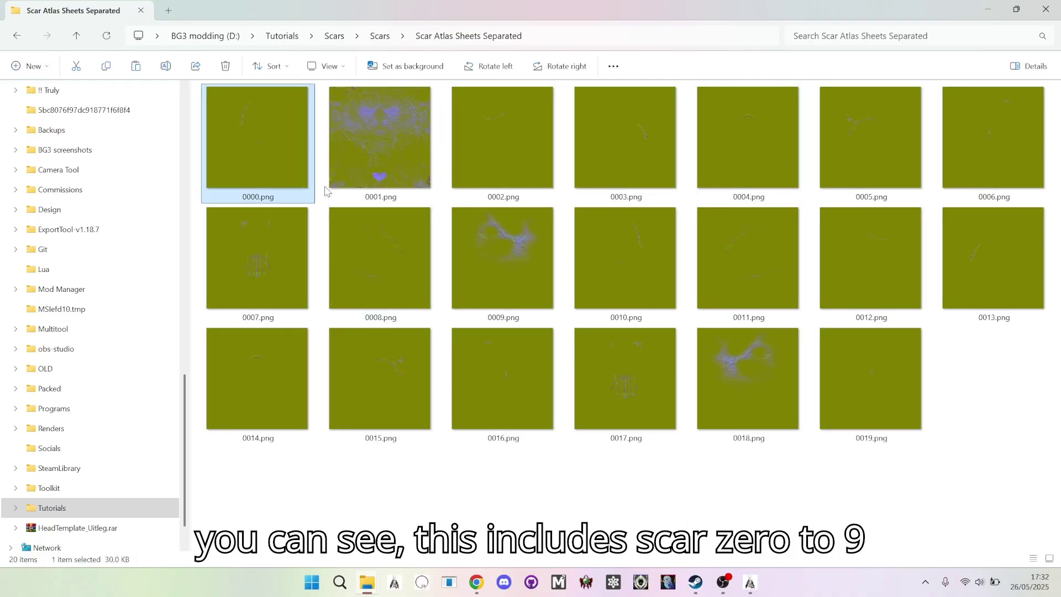
shift+click(507, 280)
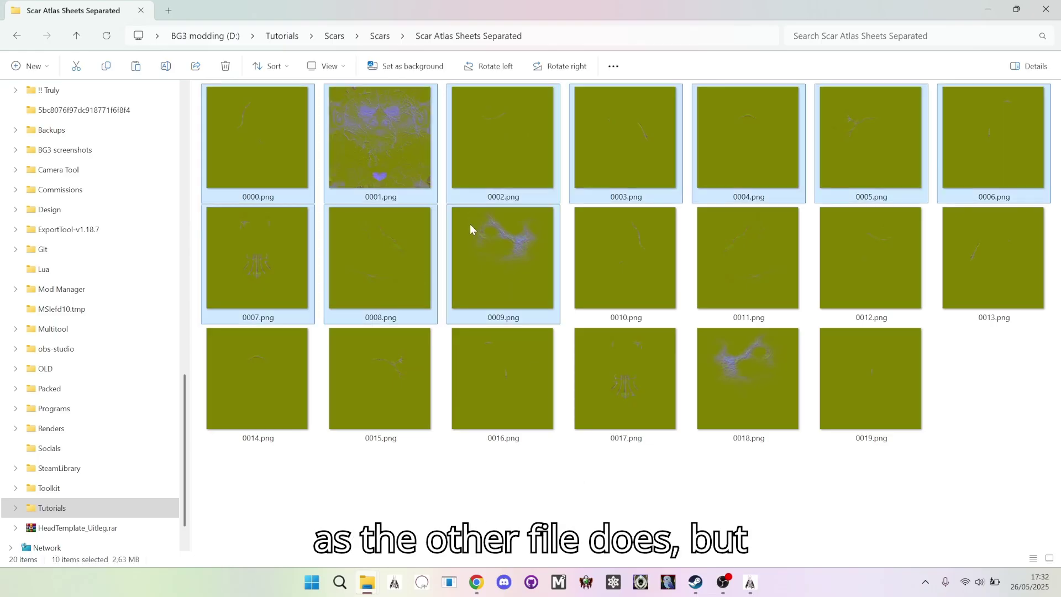
click(502, 260)
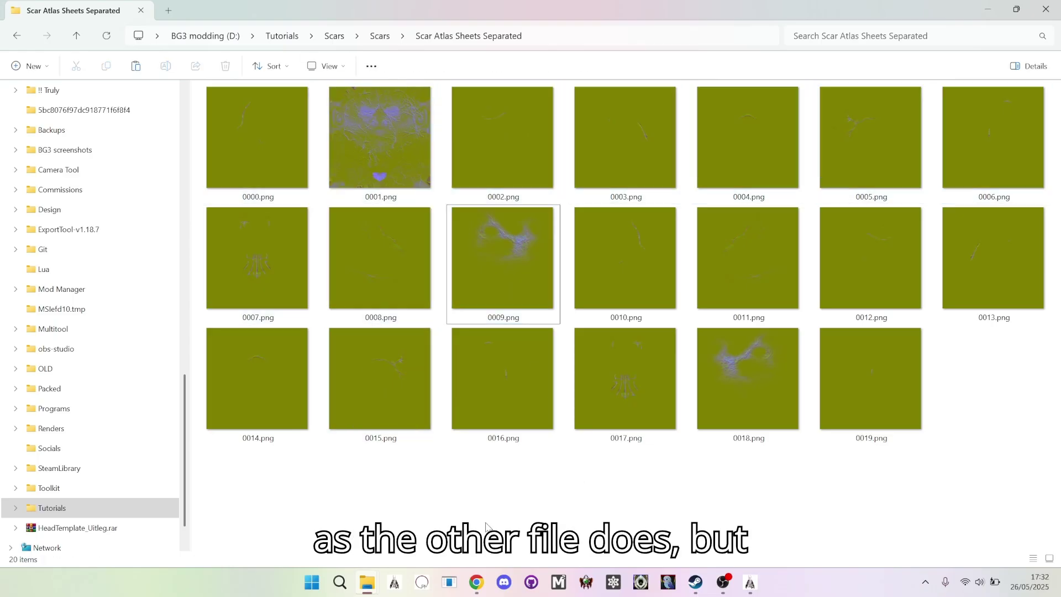
click(598, 281)
shift+click(834, 396)
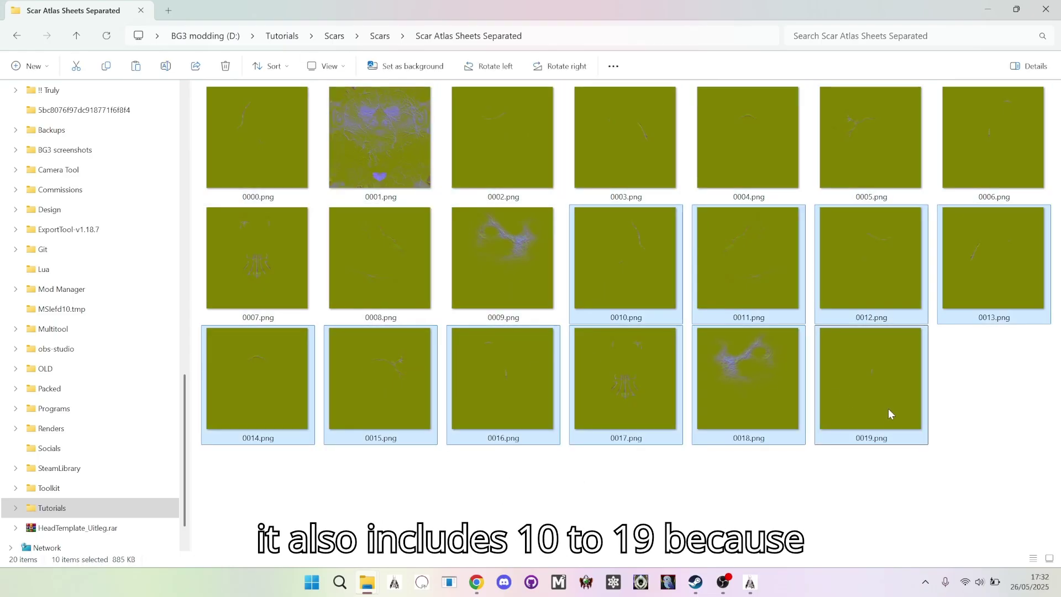
click(877, 507)
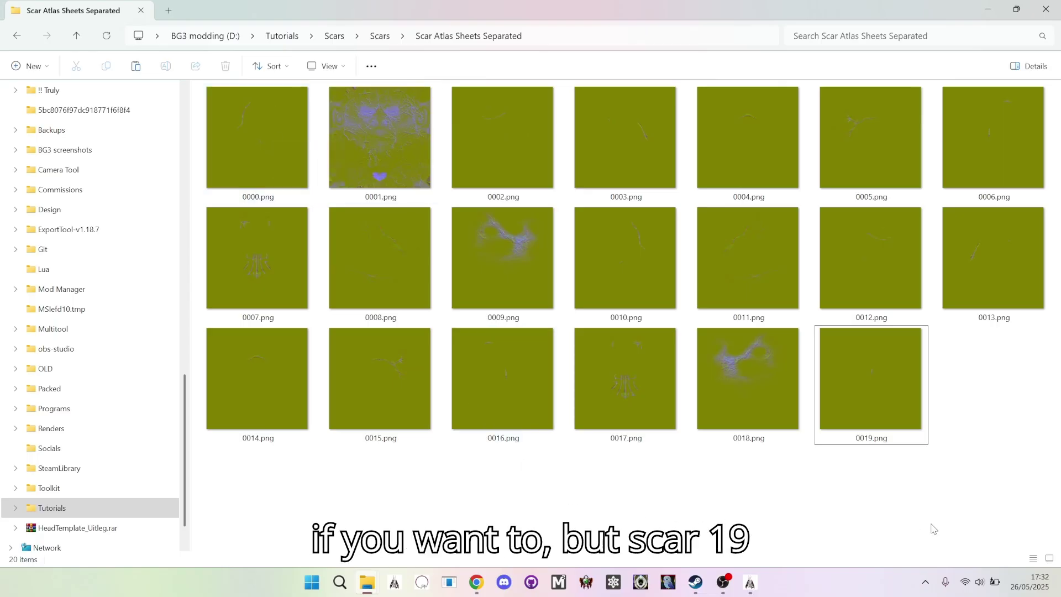
- Inspect the scar in 0019.png up close, close the image and point out frame 0001.png
double_click(874, 390)
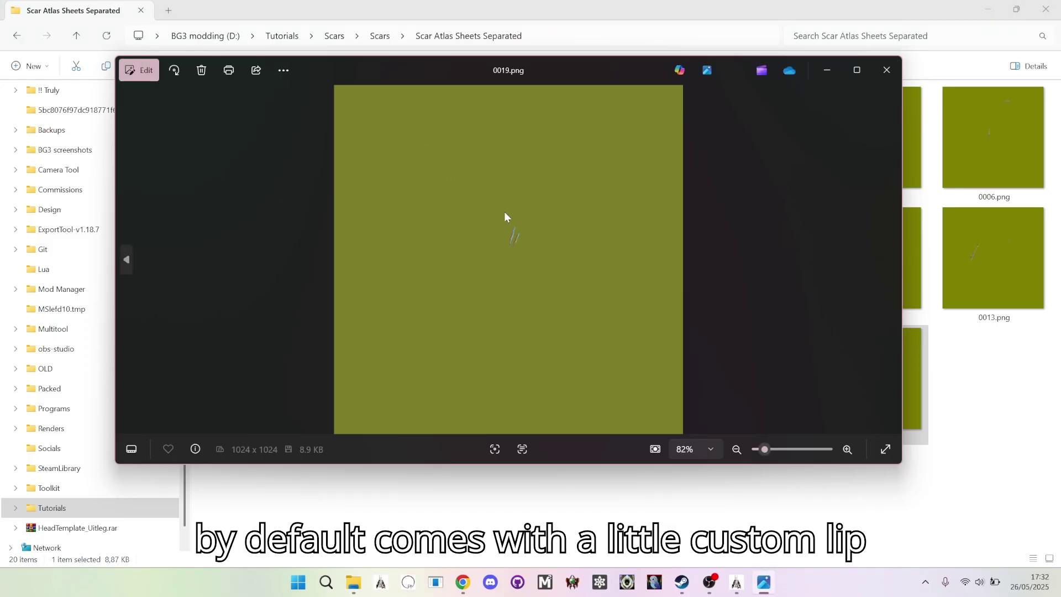
scroll(505, 221, up, 3)
scroll(535, 208, down, 3)
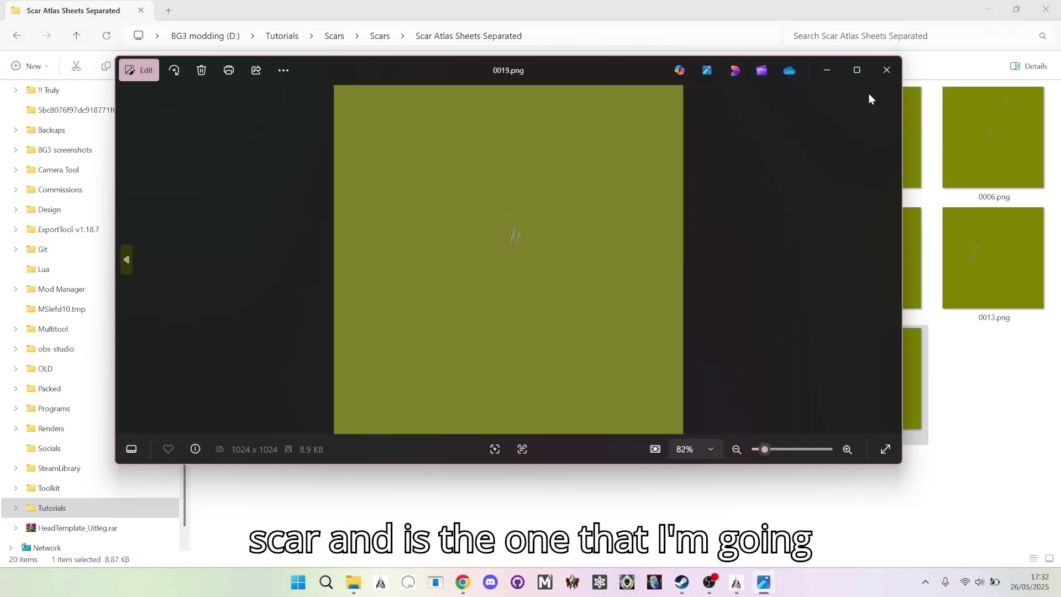
click(886, 70)
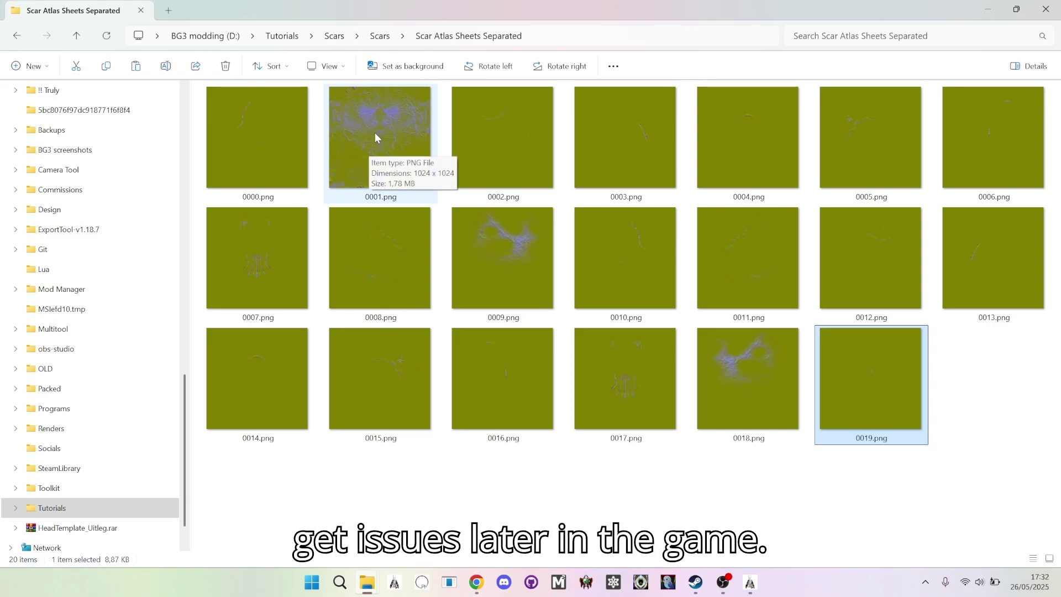
click(364, 115)
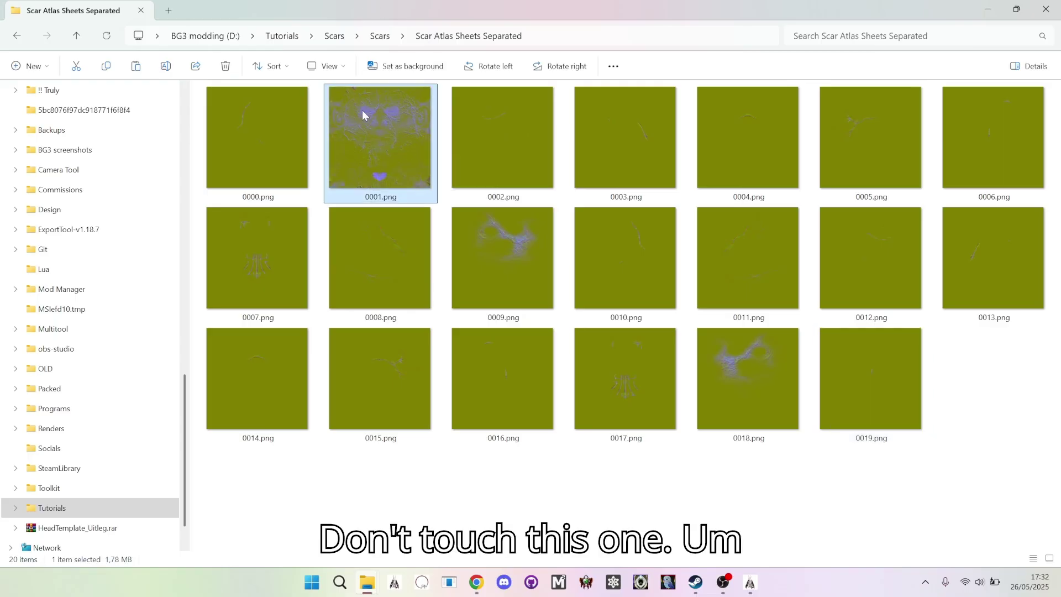
- Return to the SKIN_Shared_Scars_MSK folder in D:\Tutorials\Scars and check the scar in 0000.png, closing the image after viewing
click(341, 38)
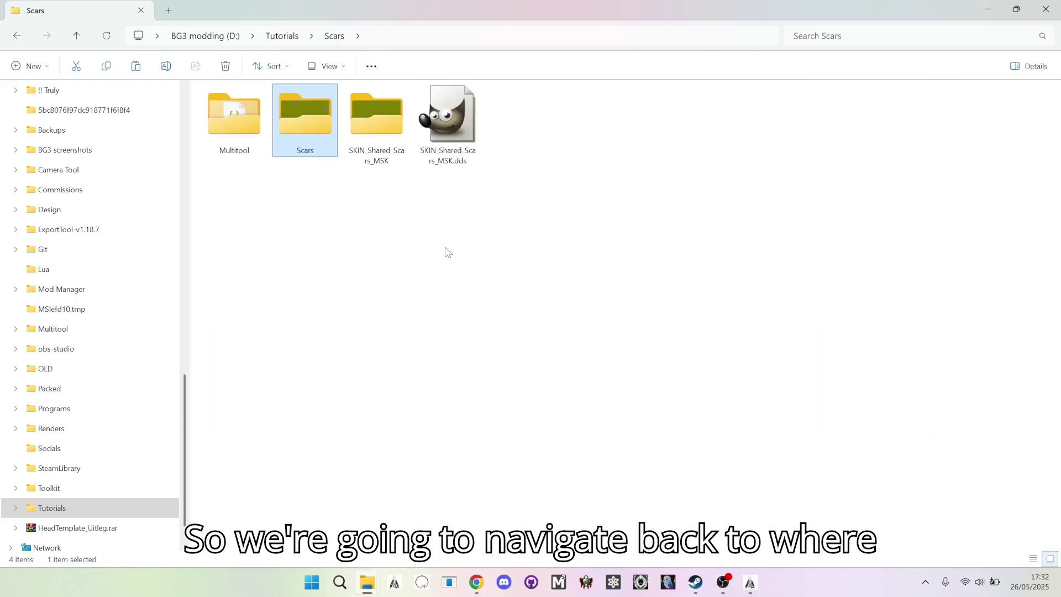
double_click(382, 124)
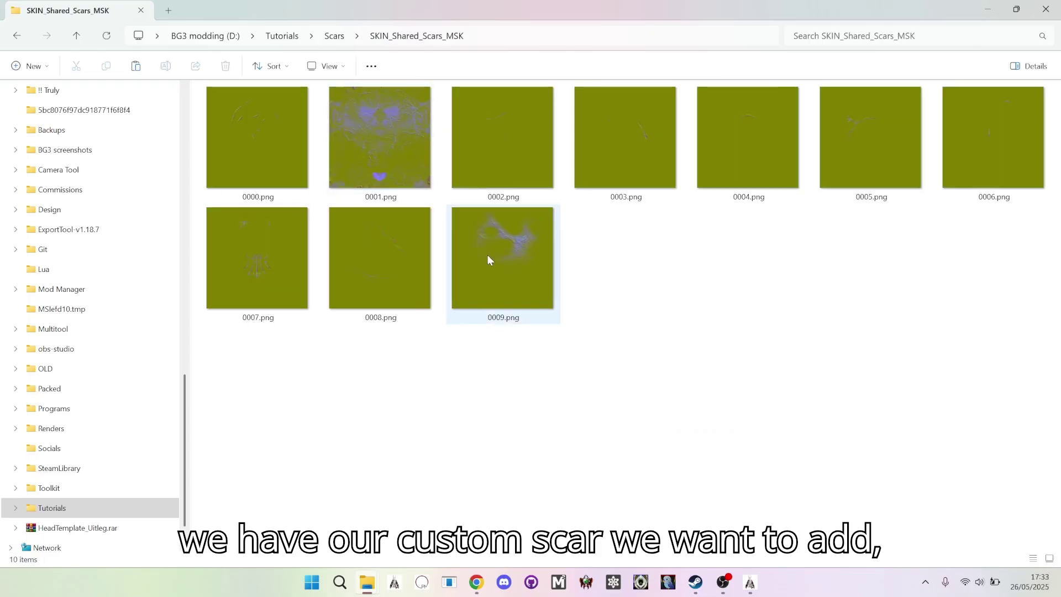
double_click(259, 168)
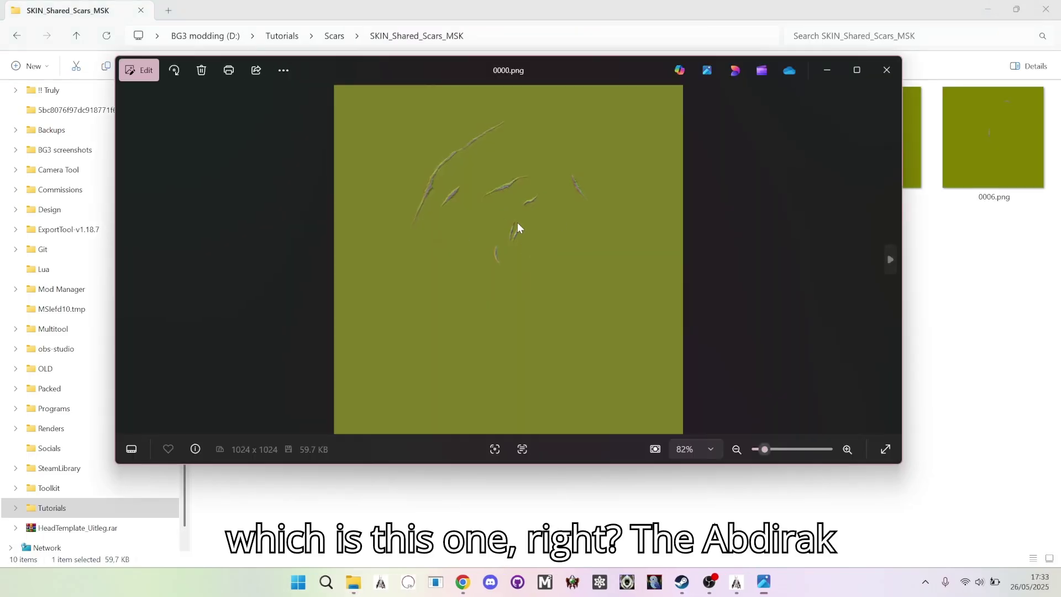
click(886, 69)
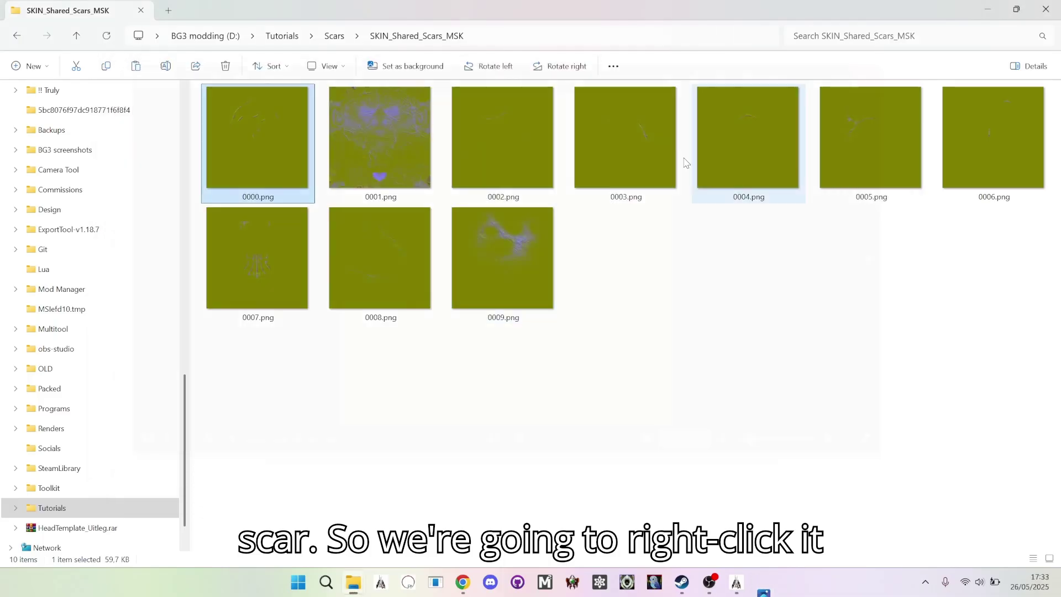
- Copy the 0000.png frame and rename the file as Abdirak.png
right_click(245, 151)
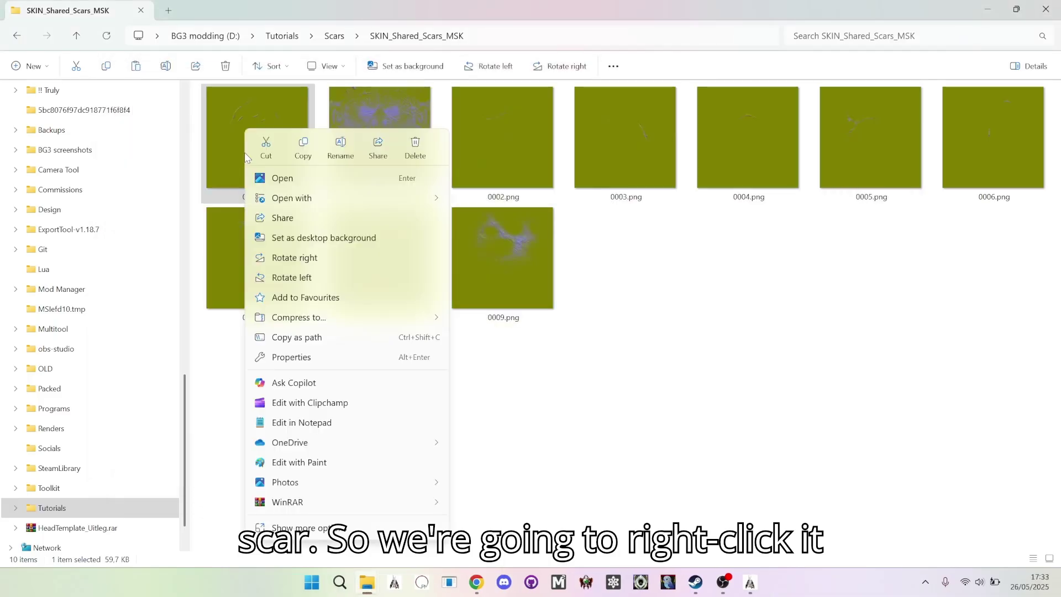
click(306, 147)
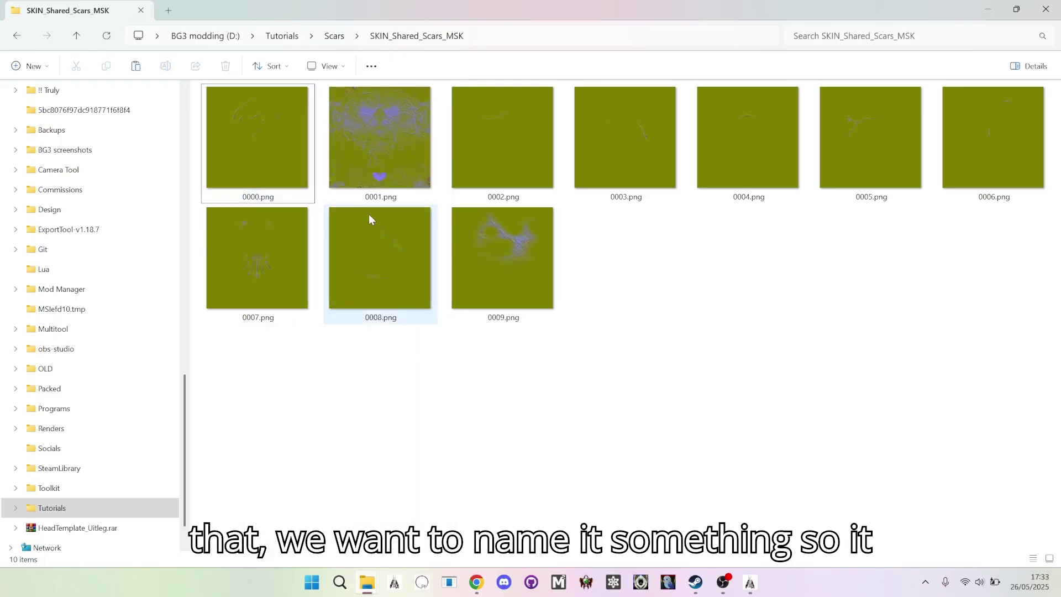
right_click(284, 167)
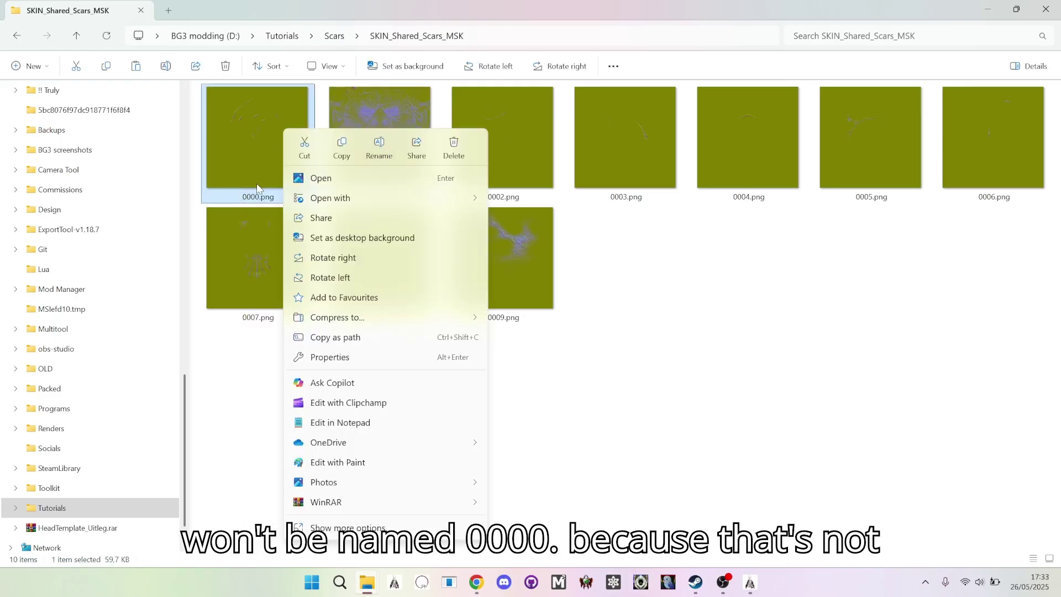
click(374, 147)
text(Abd)
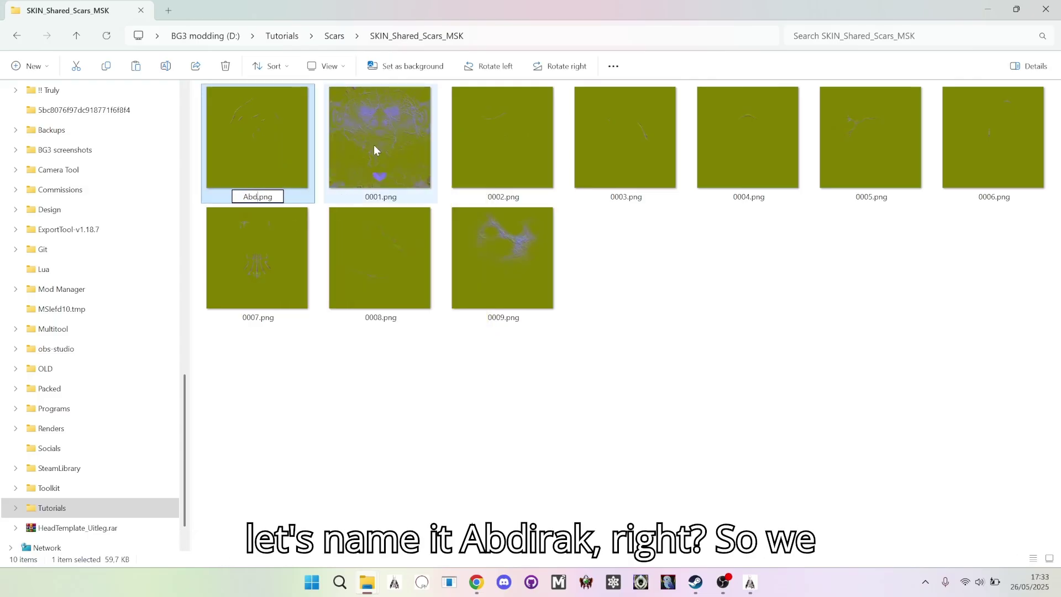
text(irak)
key(Return)
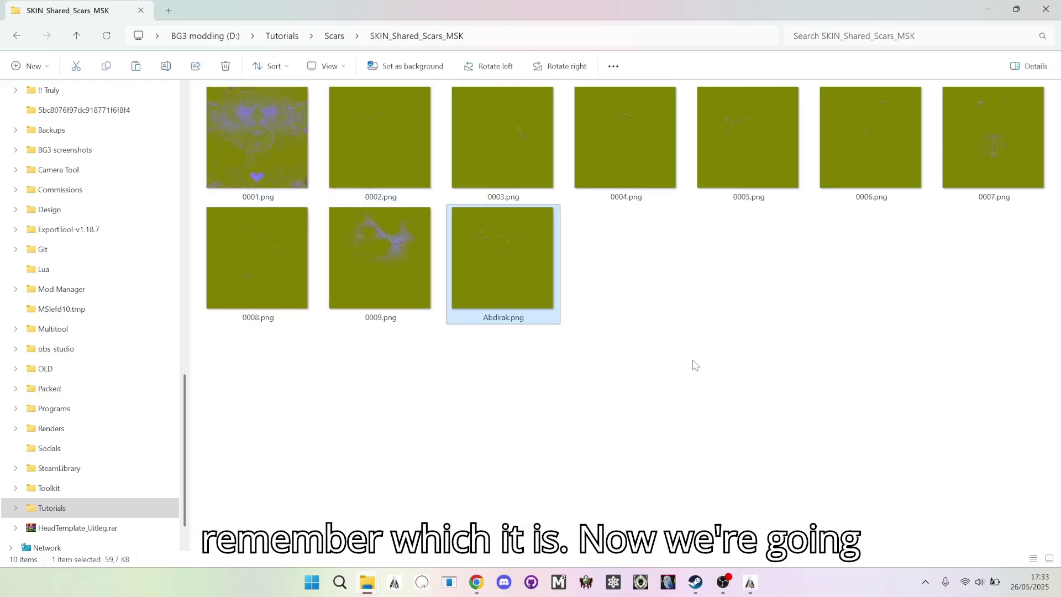
- Copy Abdirak.png into the Scar Atlas Sheets Separated folder under D:\Tutorials\Scars\Scars
right_click(517, 283)
click(577, 160)
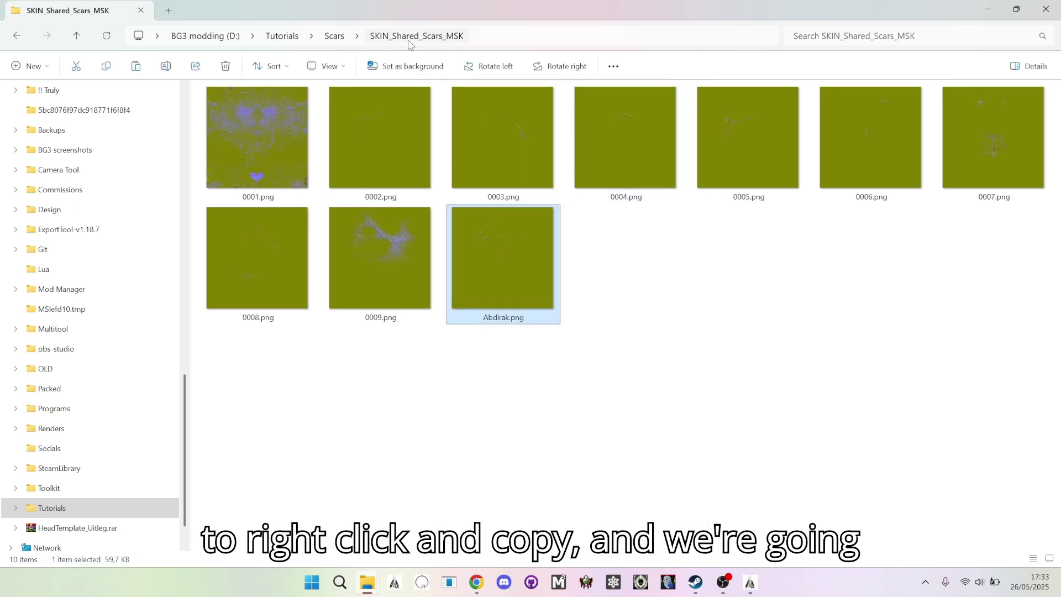
click(334, 36)
double_click(312, 133)
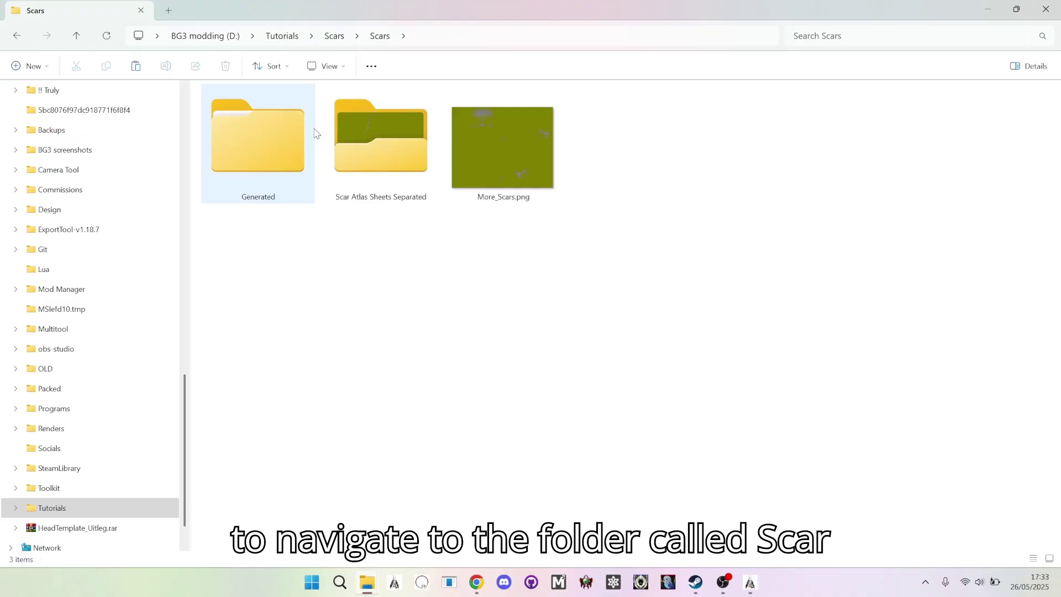
double_click(369, 148)
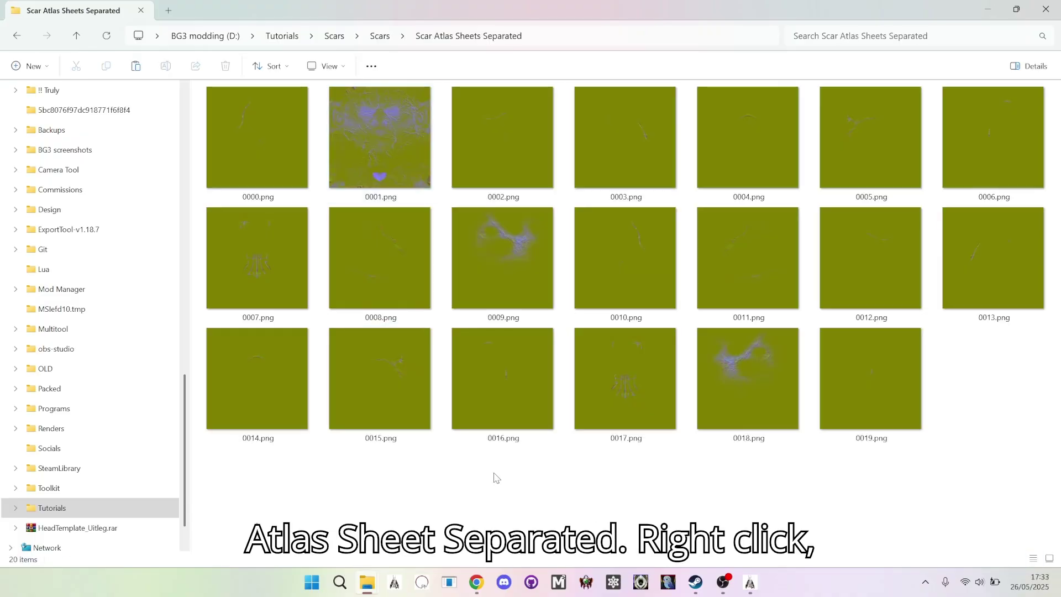
right_click(500, 486)
click(518, 519)
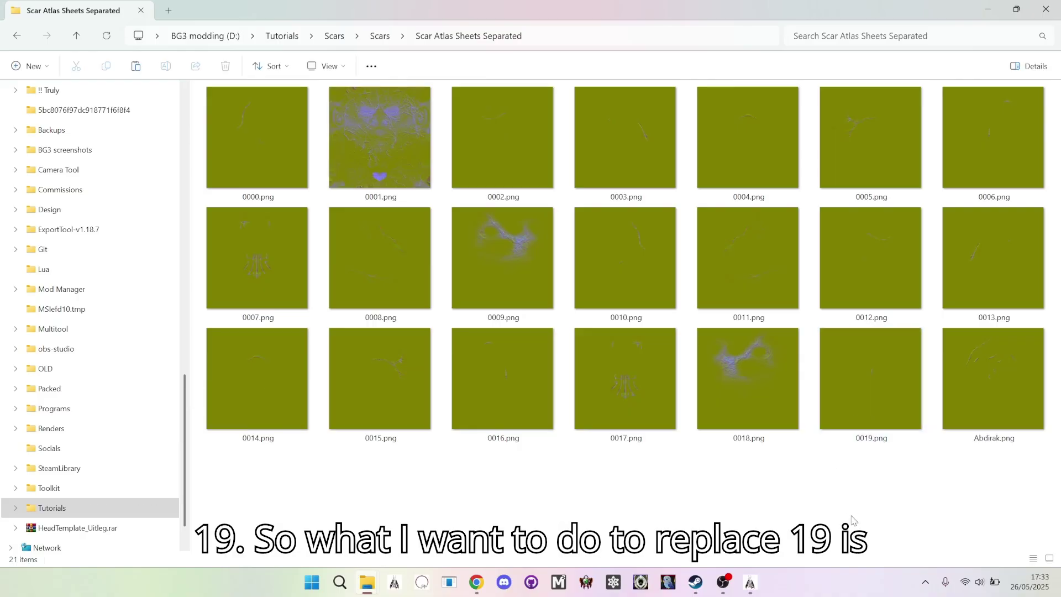
- Replace the last frame by deleting the original 0019.png and renaming Abdirak.png as 0019.png
right_click(879, 404)
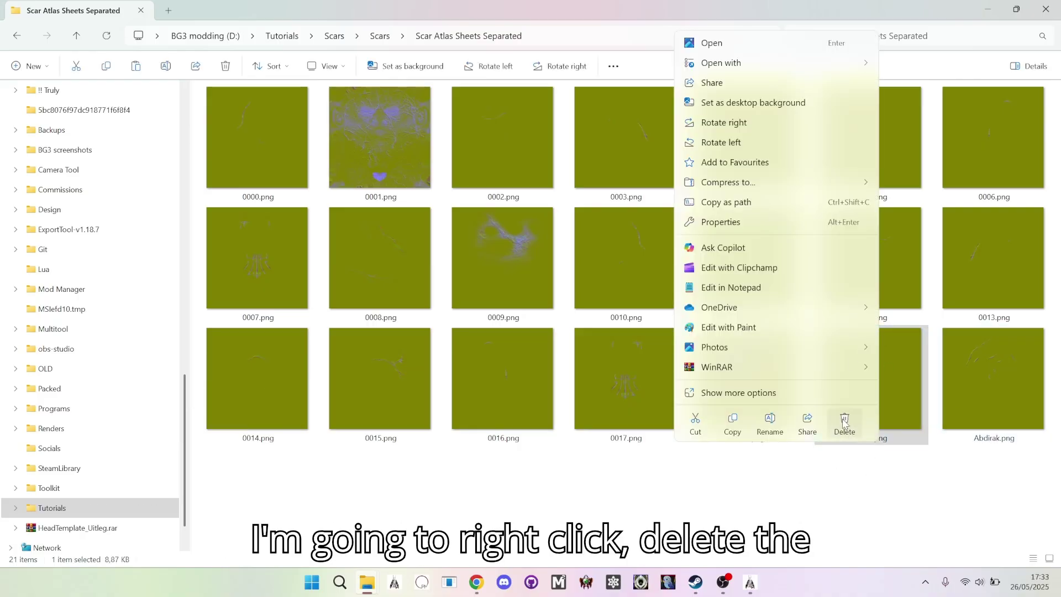
click(844, 424)
right_click(890, 410)
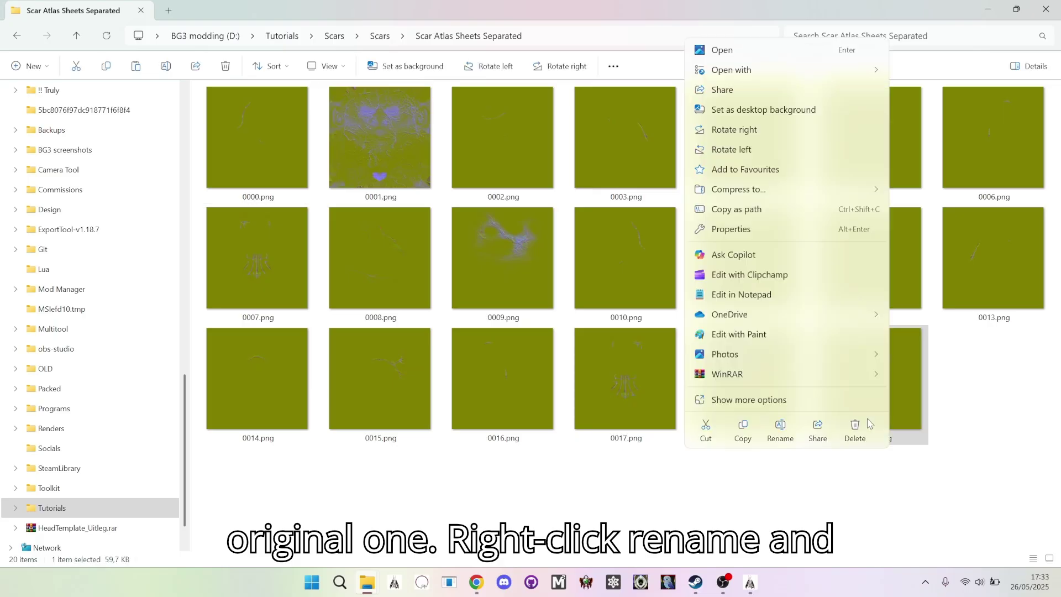
click(779, 427)
text(0)
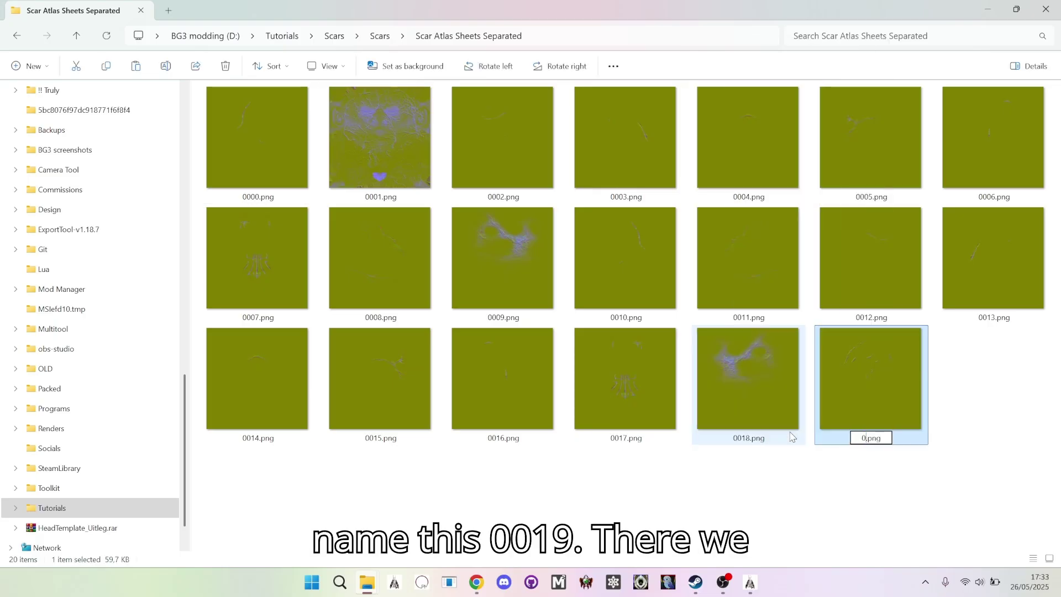
text(019)
key(Return)
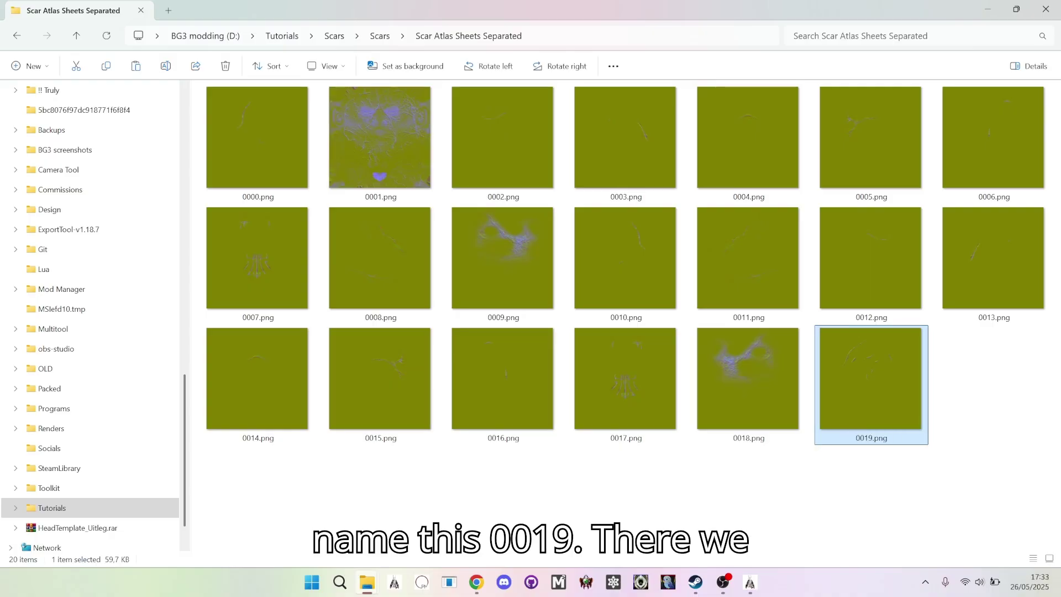
click(737, 517)
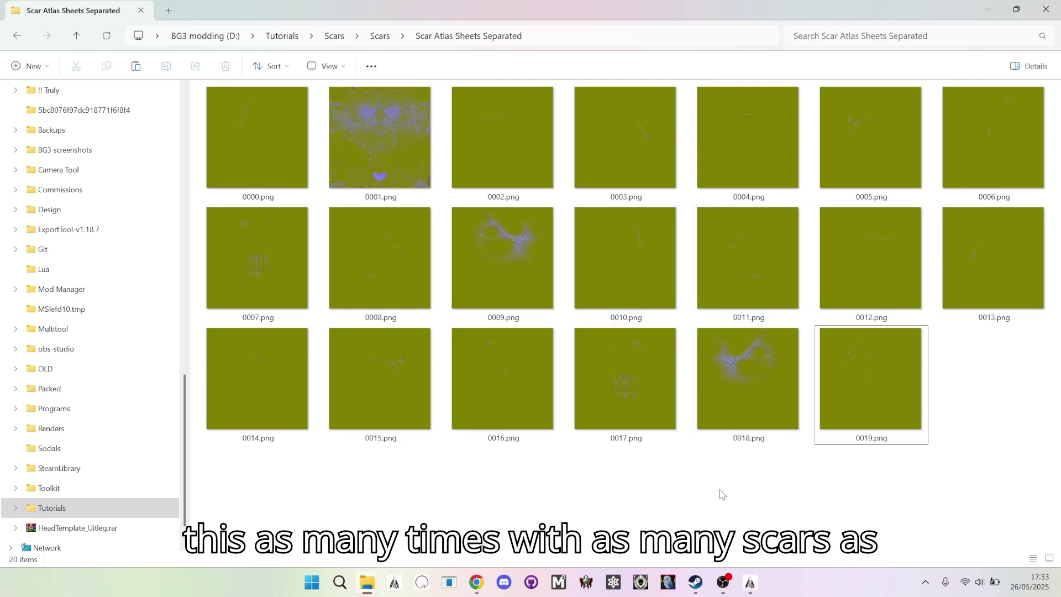
- Glance over the Random (Neck) Scars files page in Chrome, return to the folder and check the scar in 0019.png, closing the image after viewing
click(477, 582)
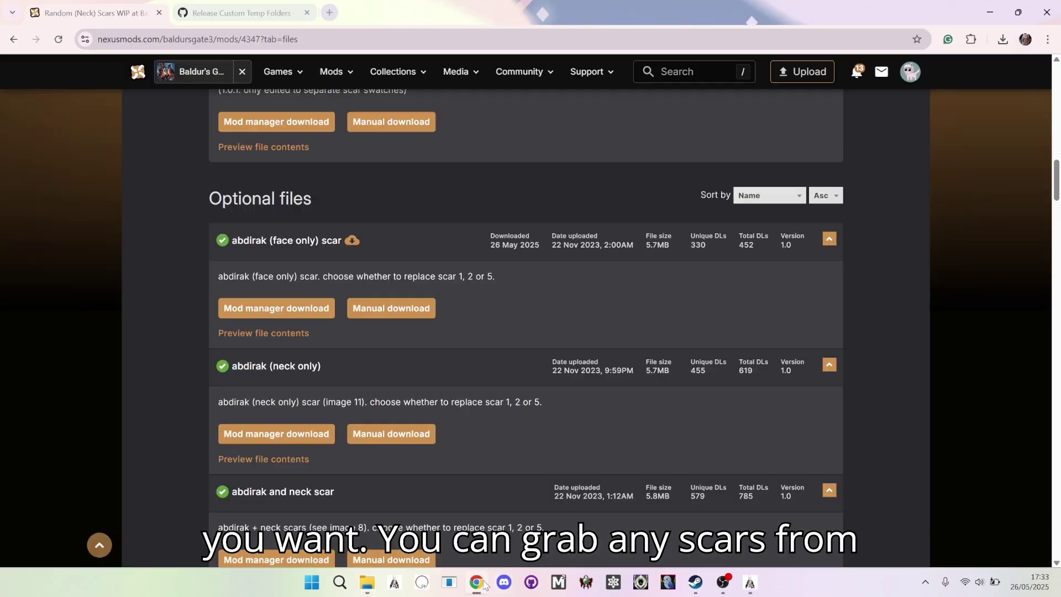
scroll(387, 254, down, 7)
scroll(395, 271, up, 10)
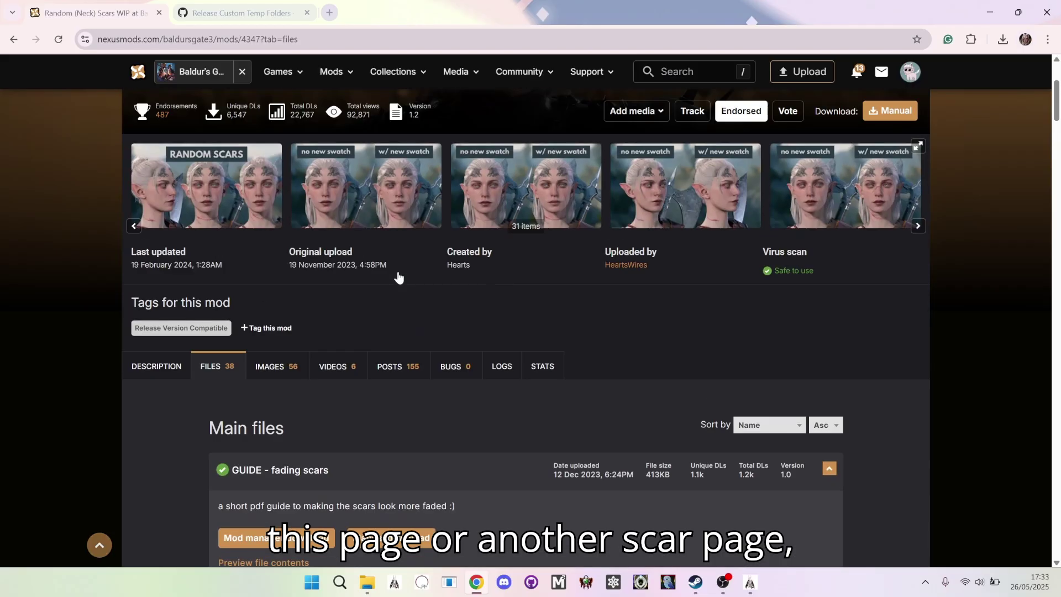
click(990, 12)
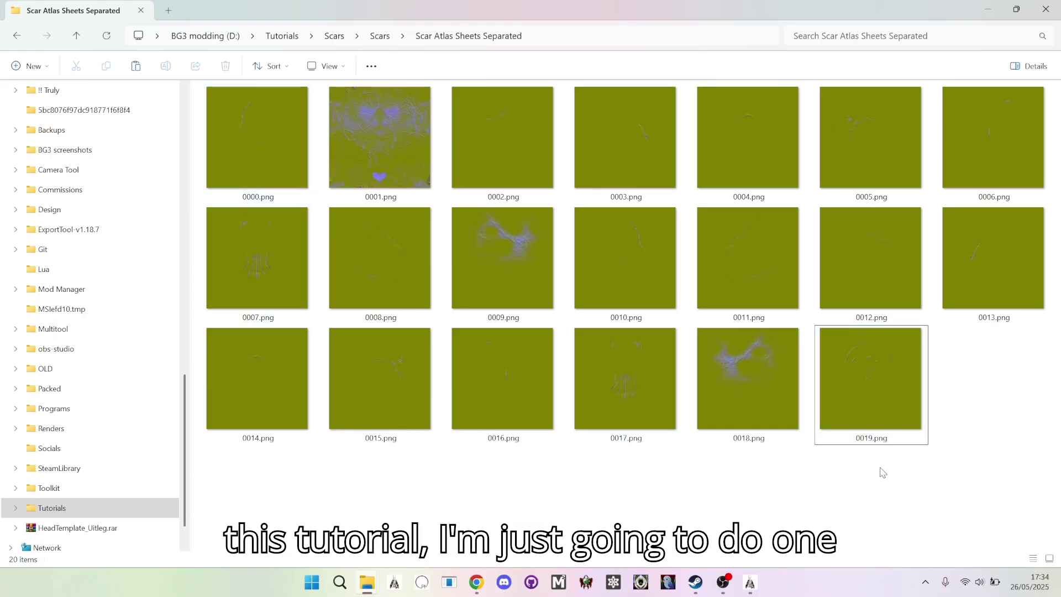
double_click(884, 408)
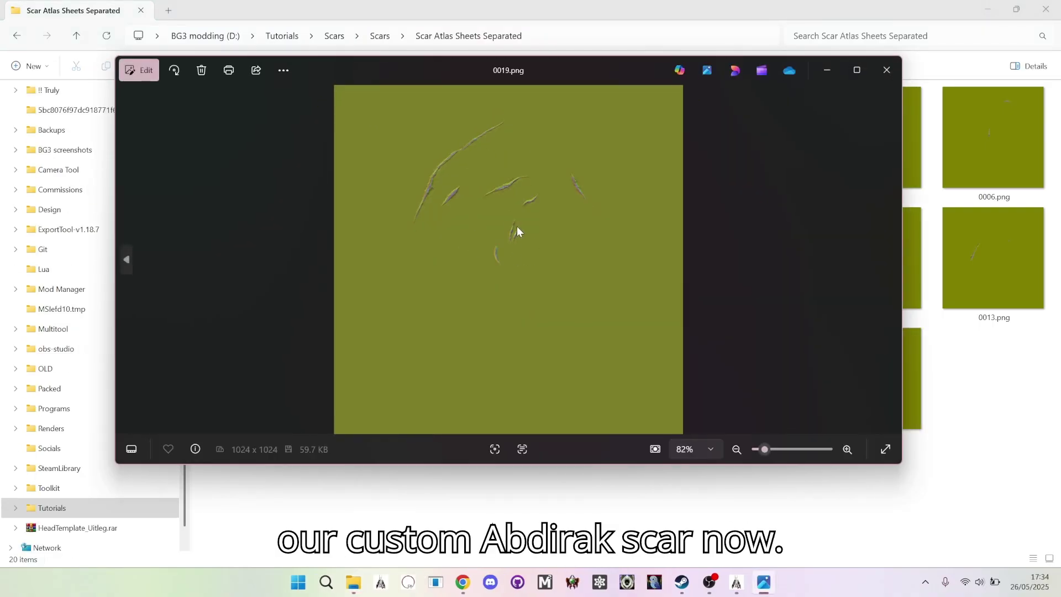
click(885, 80)
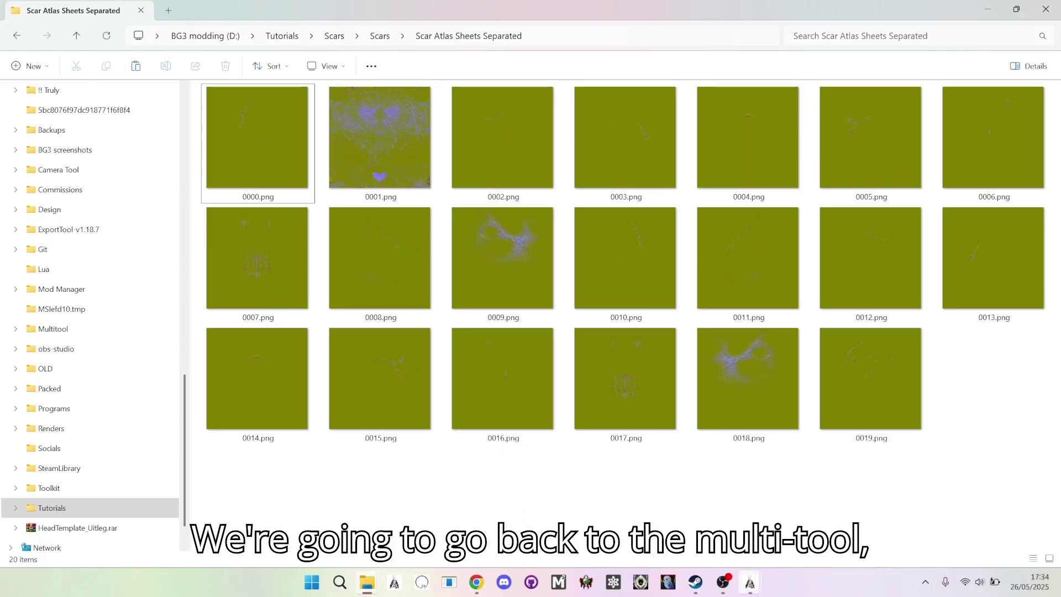
- In the Multitool's Atlas Converter, load frames 0000.png to 0019.png from Scar Atlas Sheets Separated for conversion to an atlas sheet
mouse_move(750, 582)
click(802, 526)
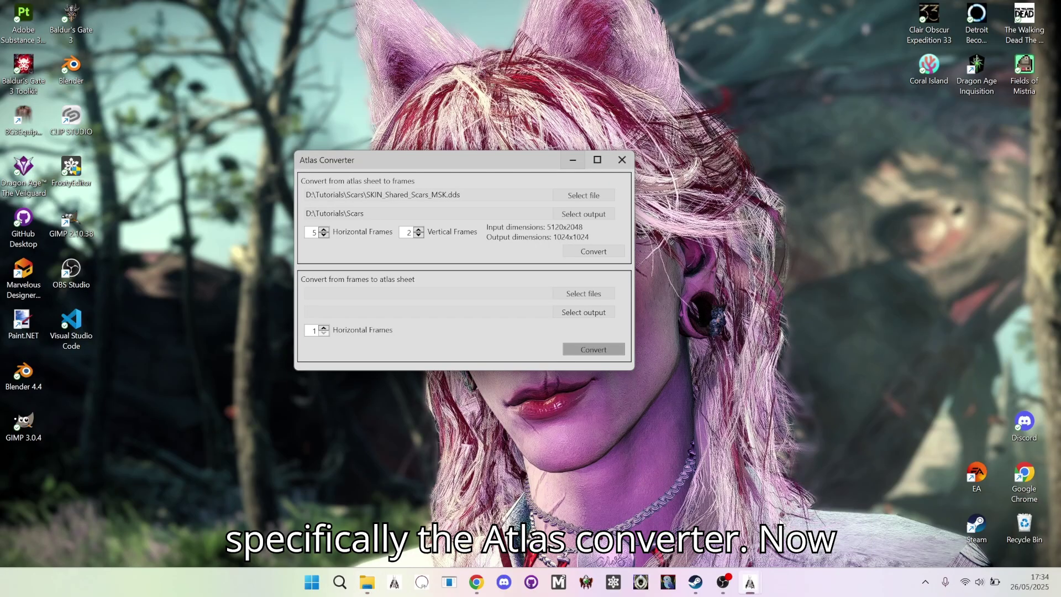
drag(389, 165, 413, 165)
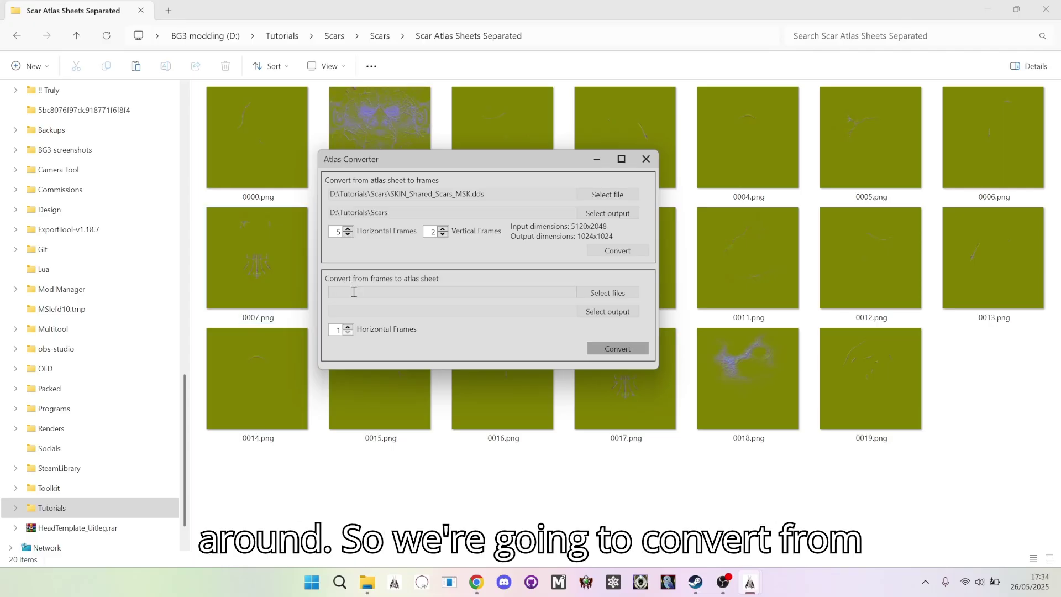
click(594, 293)
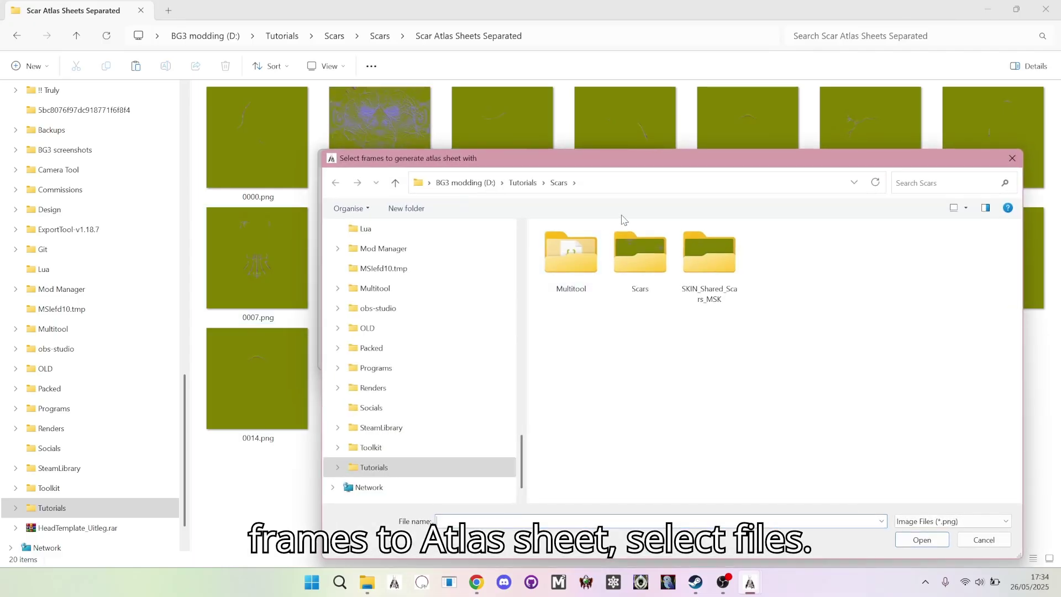
double_click(627, 260)
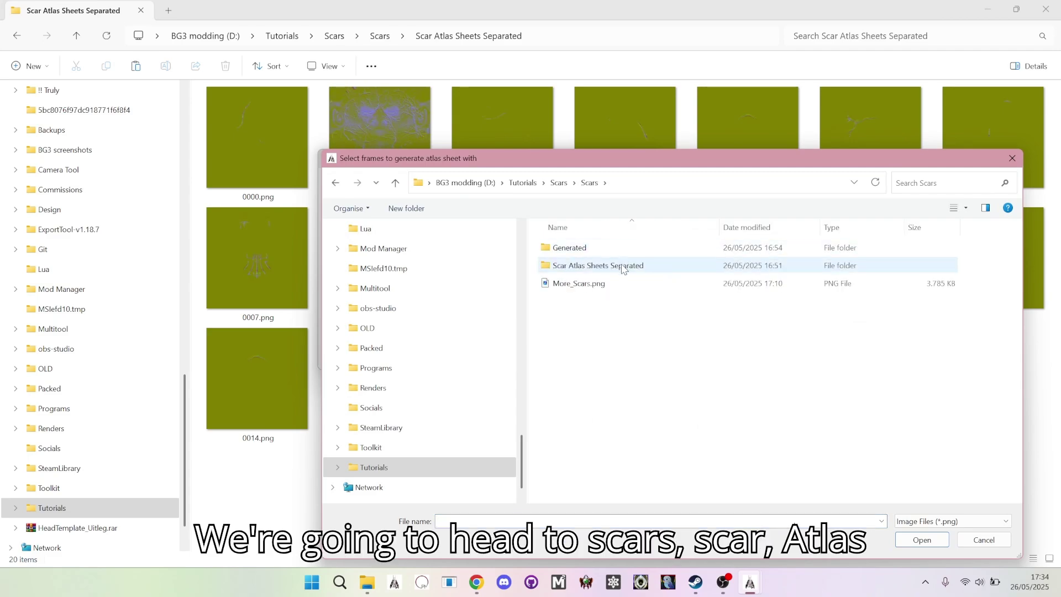
double_click(624, 266)
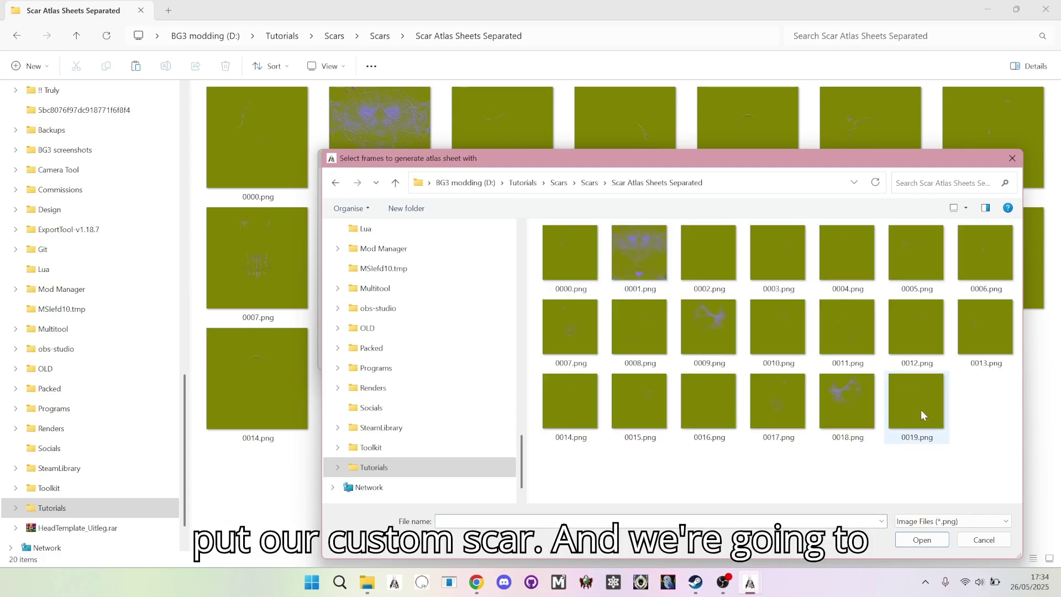
click(585, 257)
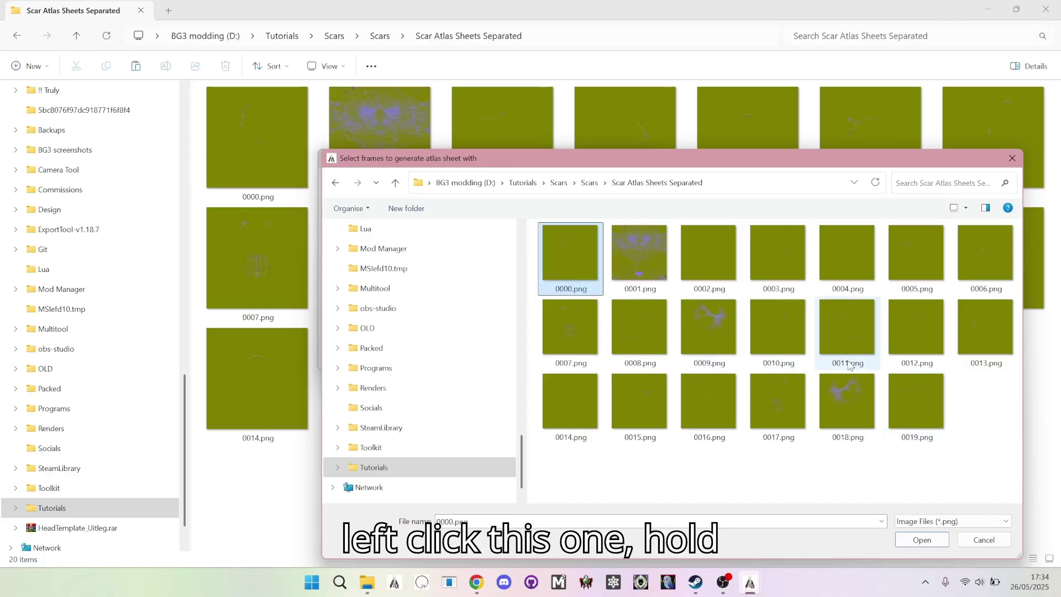
shift+click(907, 418)
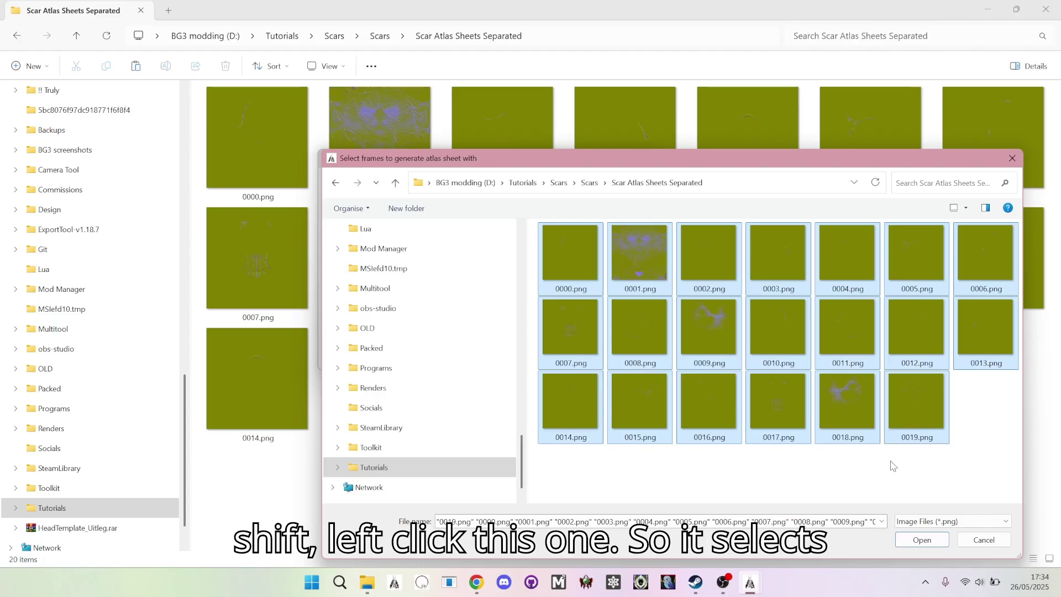
drag(627, 175, 515, 112)
click(800, 479)
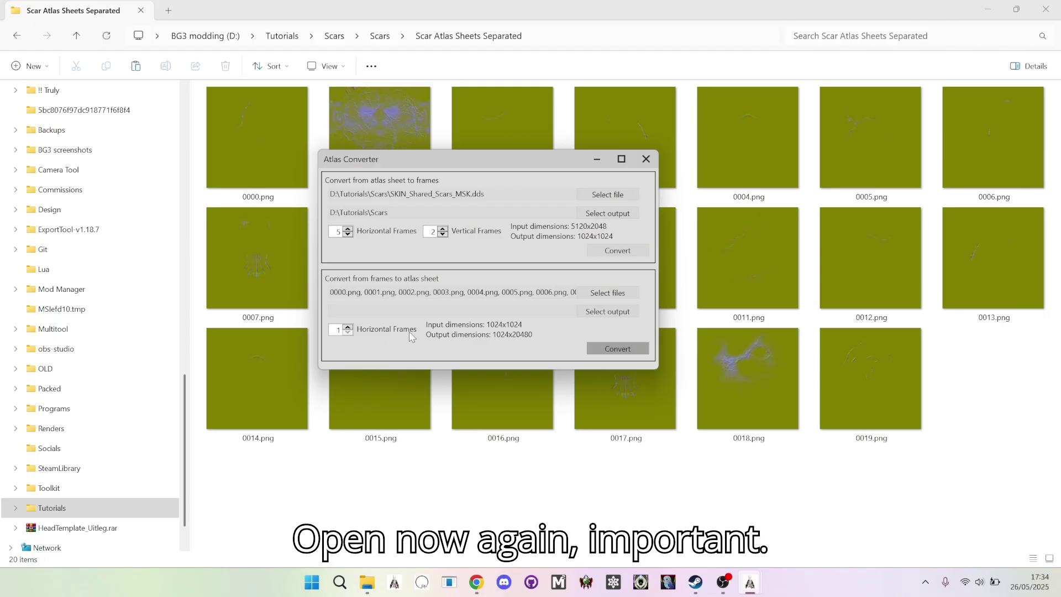
- Convert the loaded frames to an atlas sheet with 5 horizontal frames, overwriting More_Scars.png in D:\Tutorials\Scars\Scars
click(349, 327)
click(348, 327)
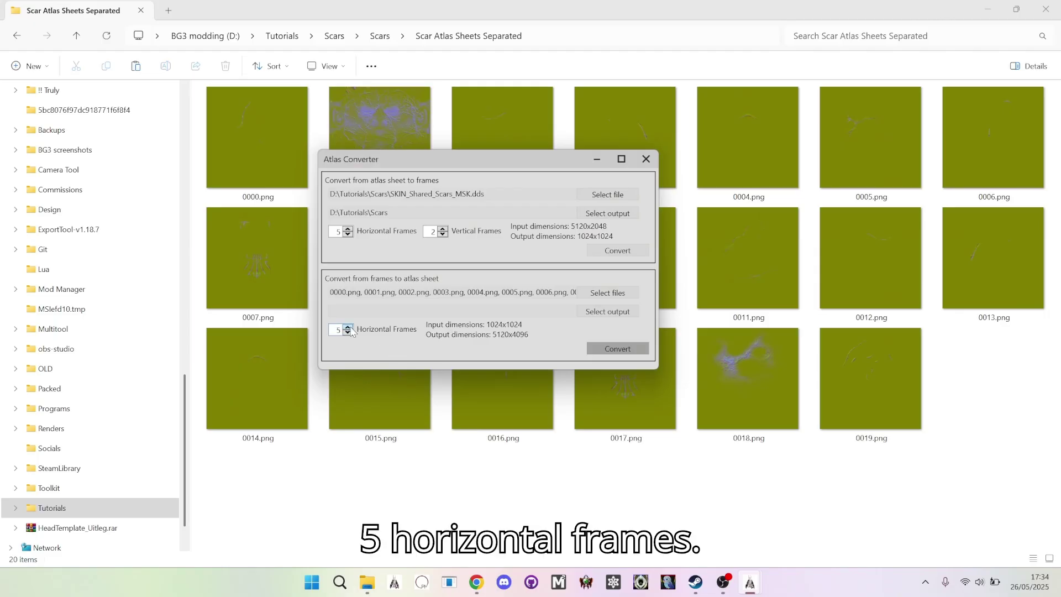
click(604, 312)
drag(625, 159, 548, 114)
click(513, 143)
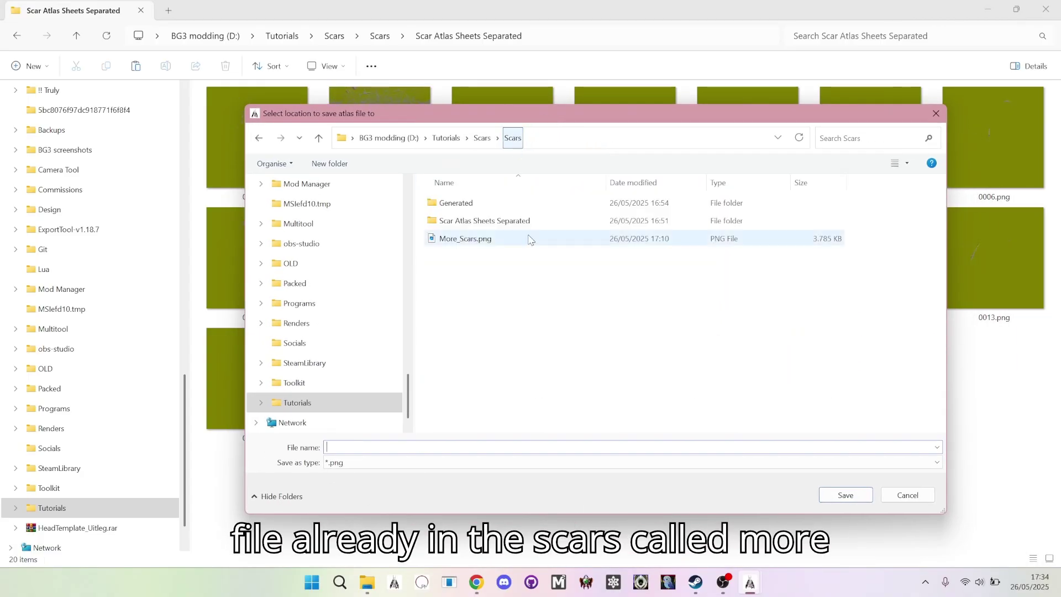
click(452, 243)
click(830, 495)
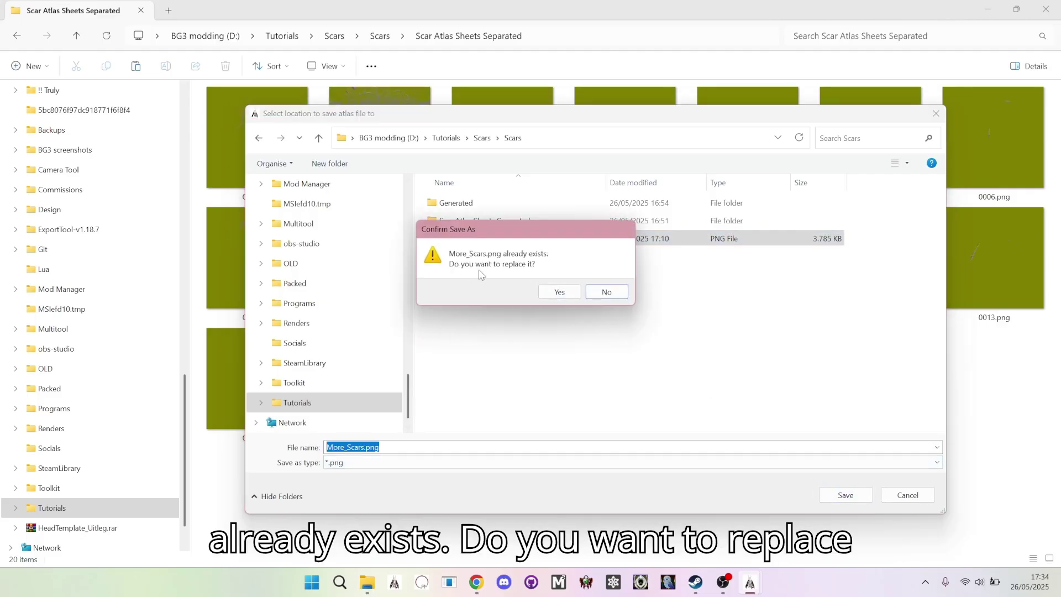
click(558, 295)
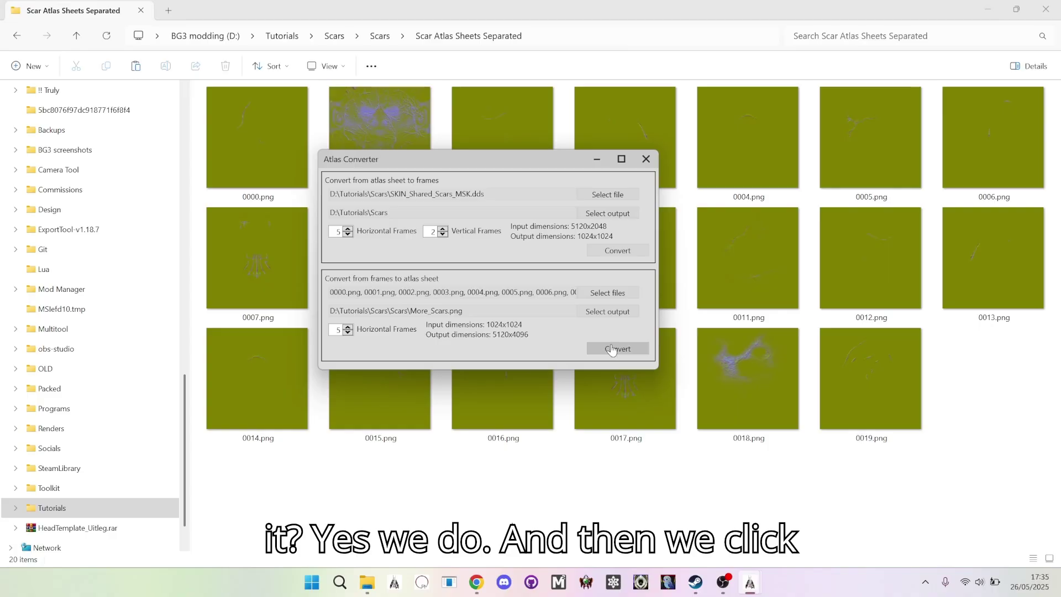
click(614, 352)
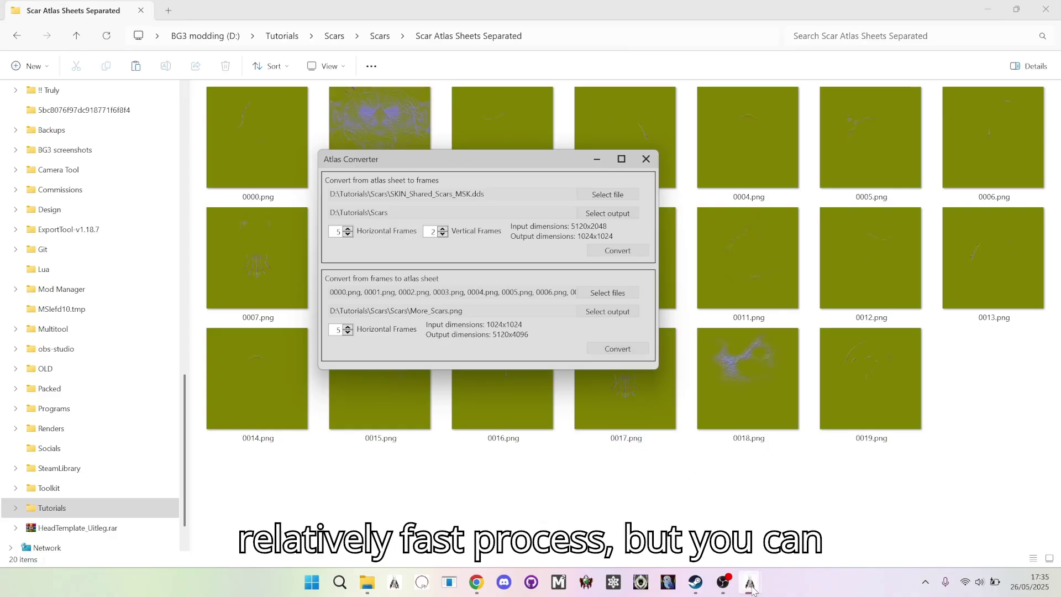
- Check the Multitool's log for the atlas construction status and return to the file explorer
mouse_move(750, 583)
click(710, 506)
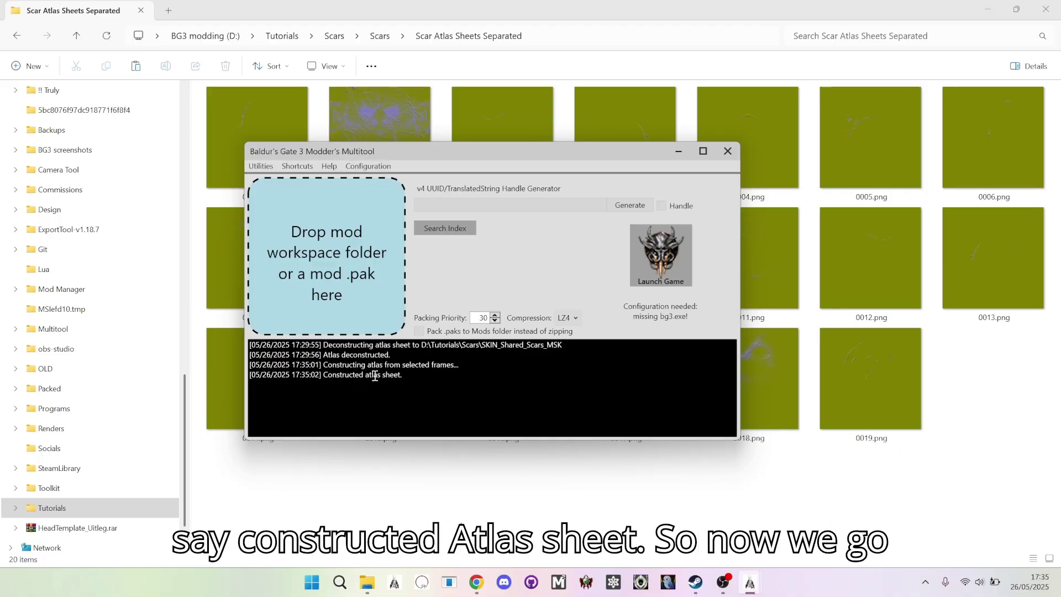
click(433, 513)
- Open More_Scars.png from the inner Scars folder, inspect the Abdirak scar in the last slot up close, and close the image
click(375, 37)
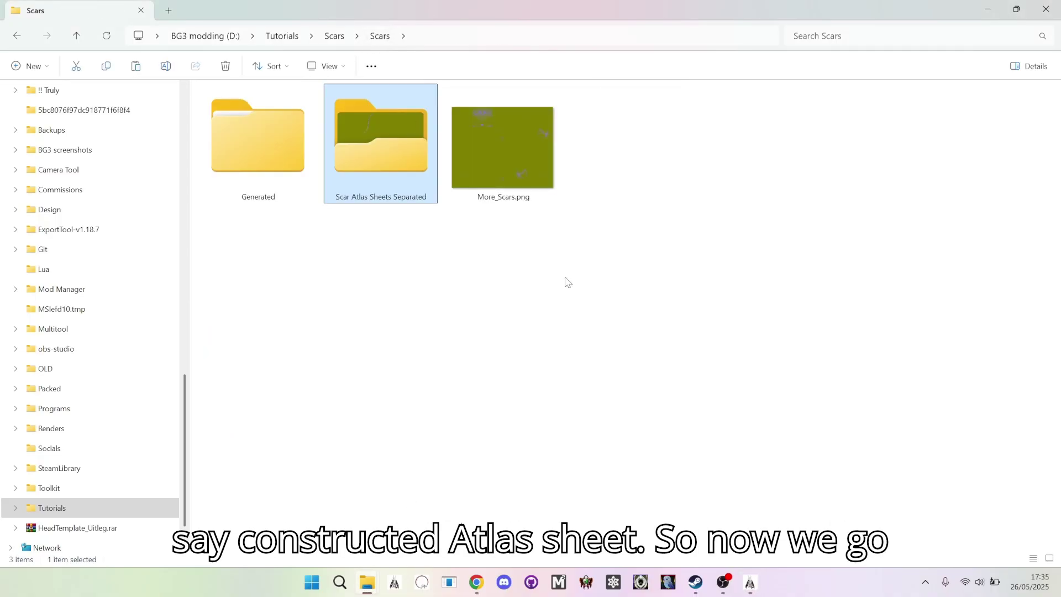
click(539, 173)
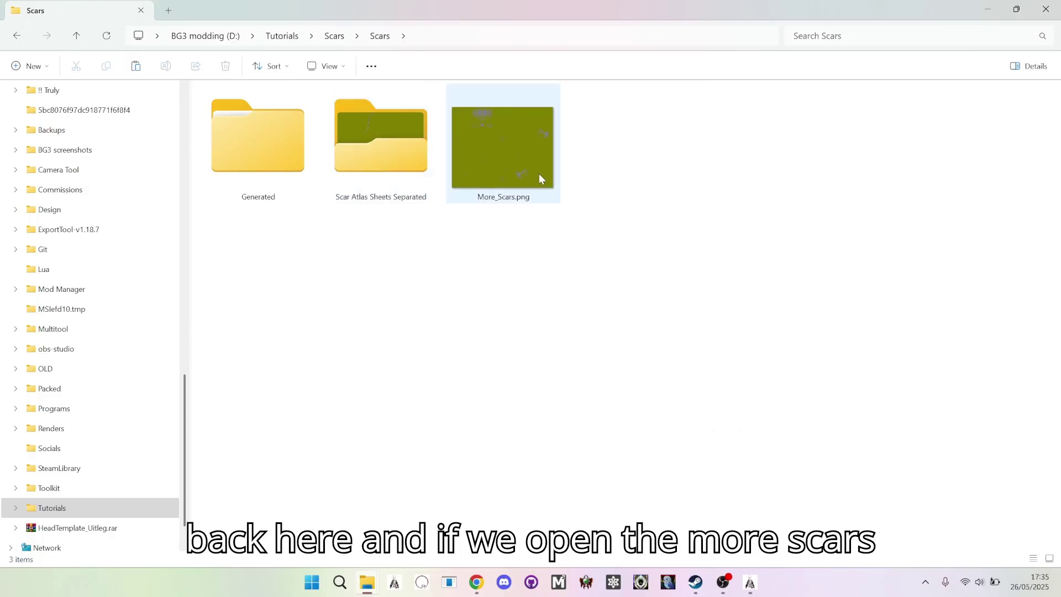
double_click(506, 139)
scroll(711, 307, up, 5)
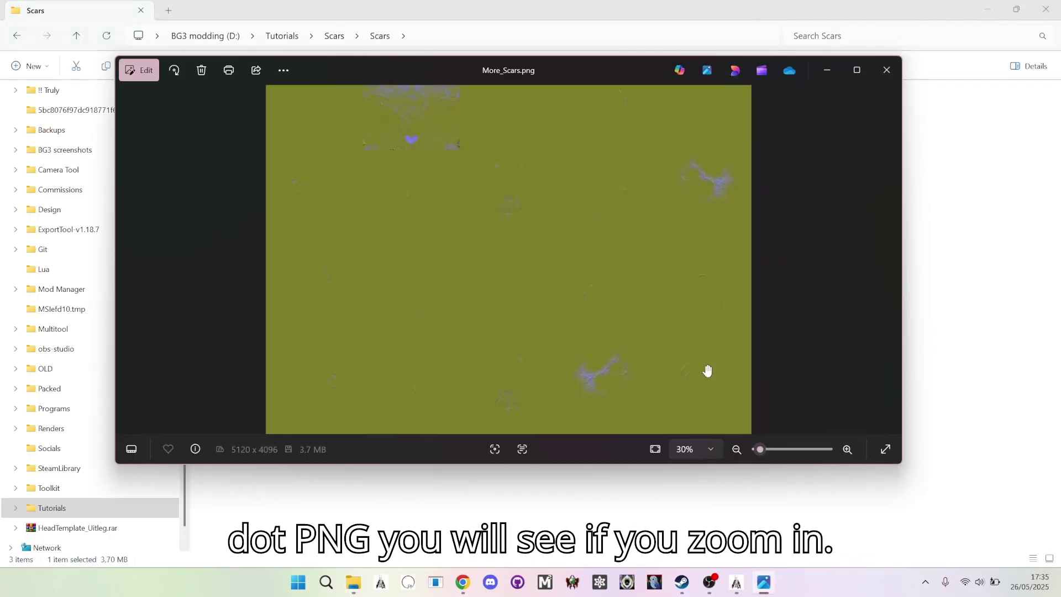
scroll(819, 342, up, 2)
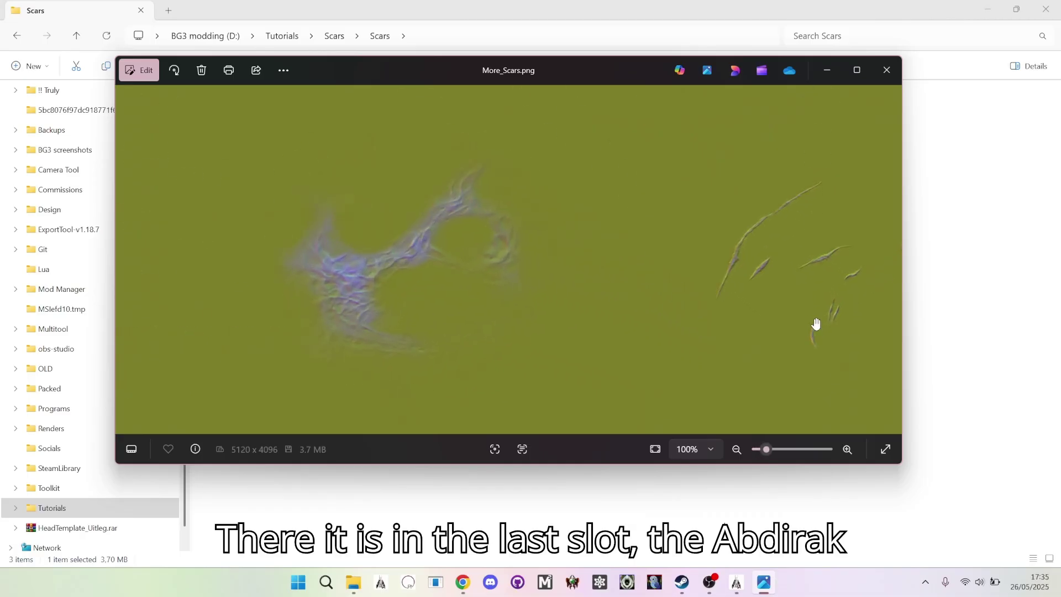
drag(817, 324, 602, 315)
scroll(713, 263, down, 4)
scroll(761, 343, down, 4)
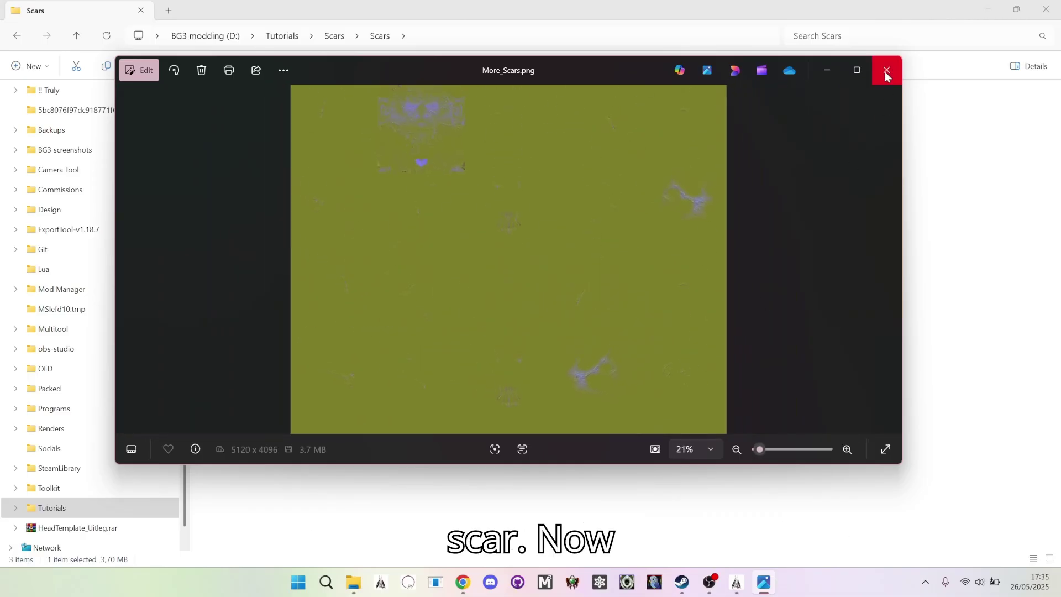
click(884, 71)
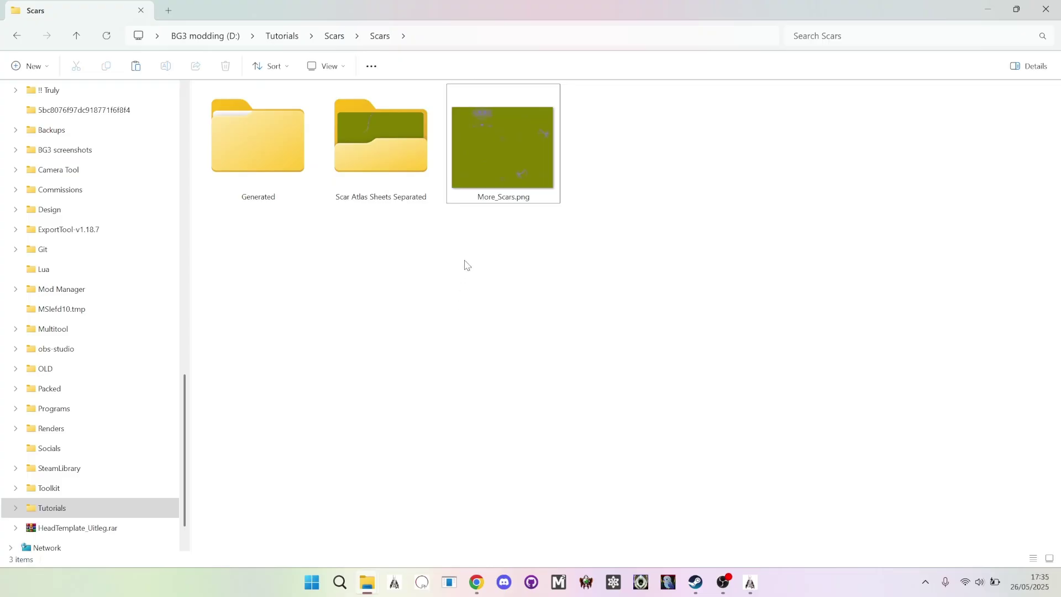
- Switch to the Chrome browser, search for "paint.net download" in a new tab, and open the getpaint.net download page
click(475, 590)
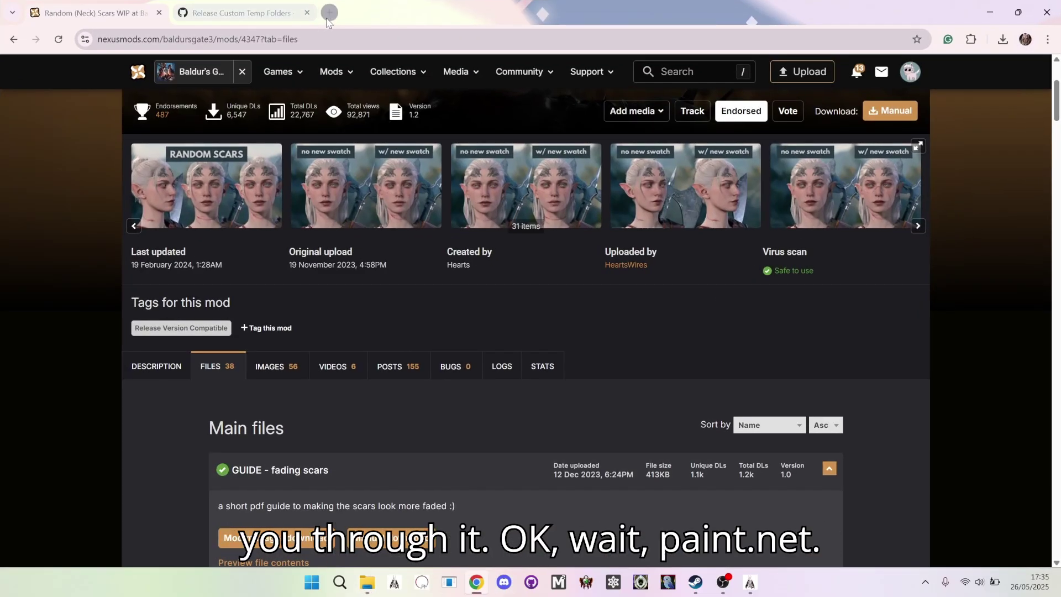
click(330, 20)
text(paint.ne)
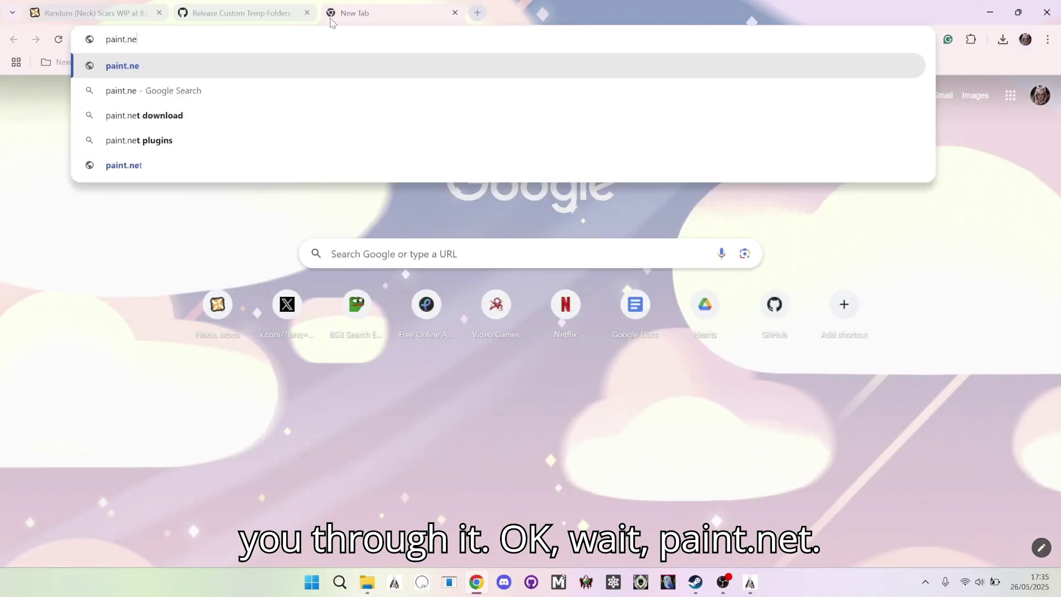
text(t download)
key(Return)
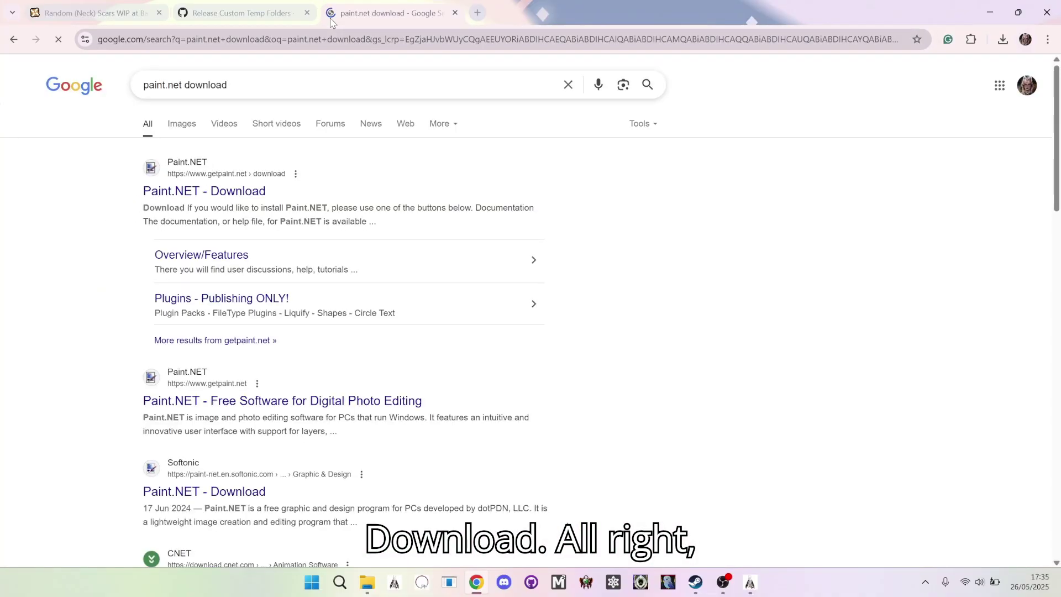
click(198, 188)
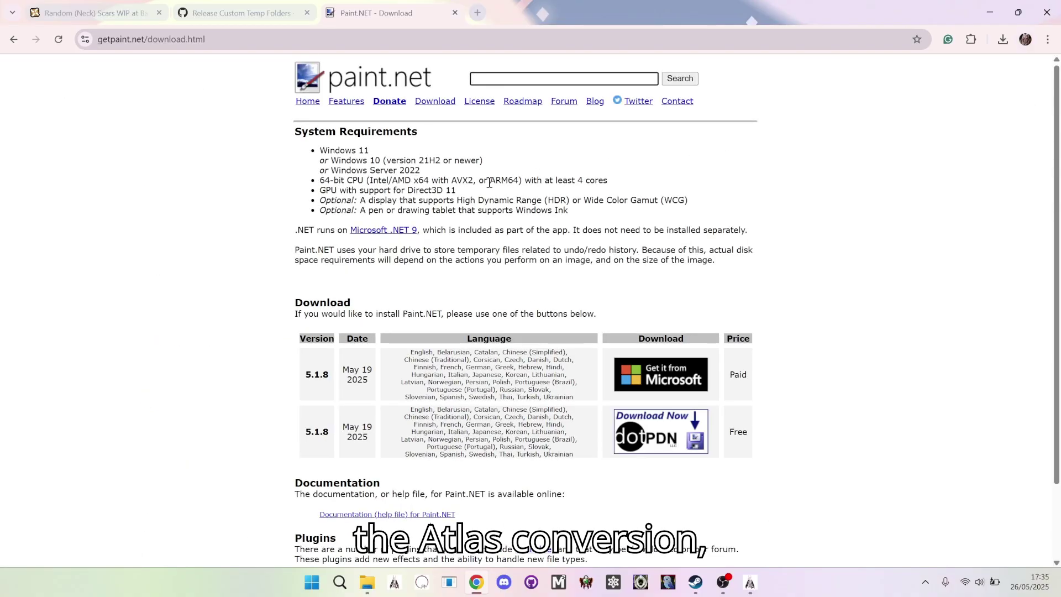
- Download the free Paint.NET 5.1.8 installer through the dotPDN page and open the downloaded zip archive
scroll(467, 210, down, 1)
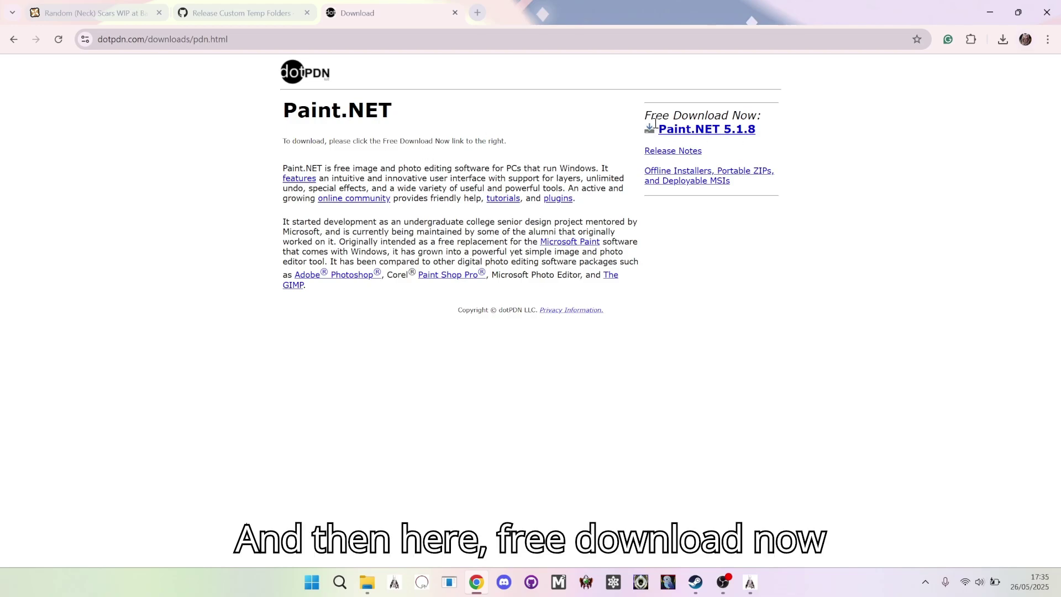
click(708, 135)
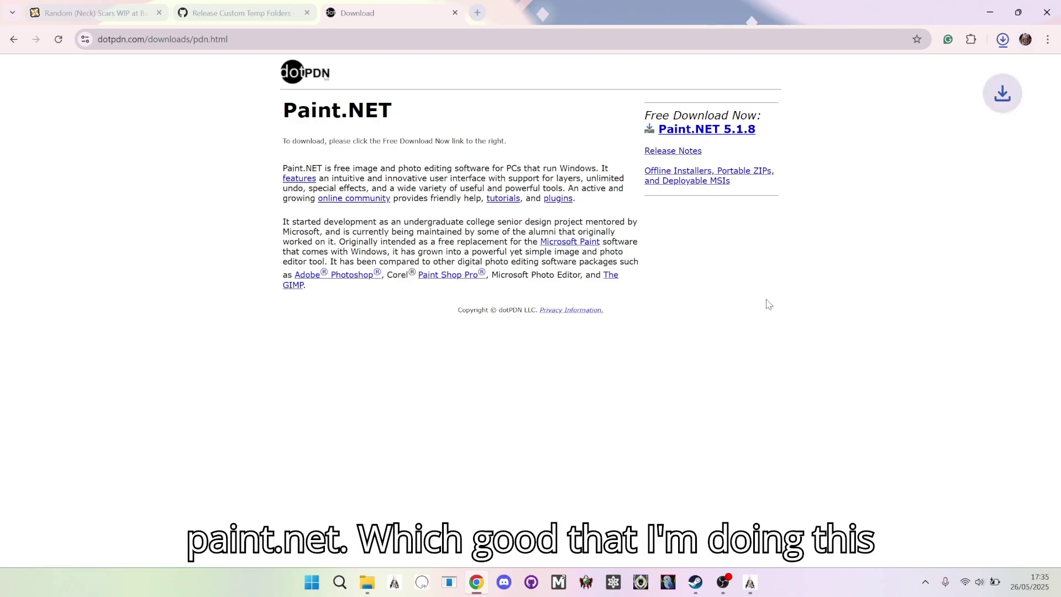
click(885, 69)
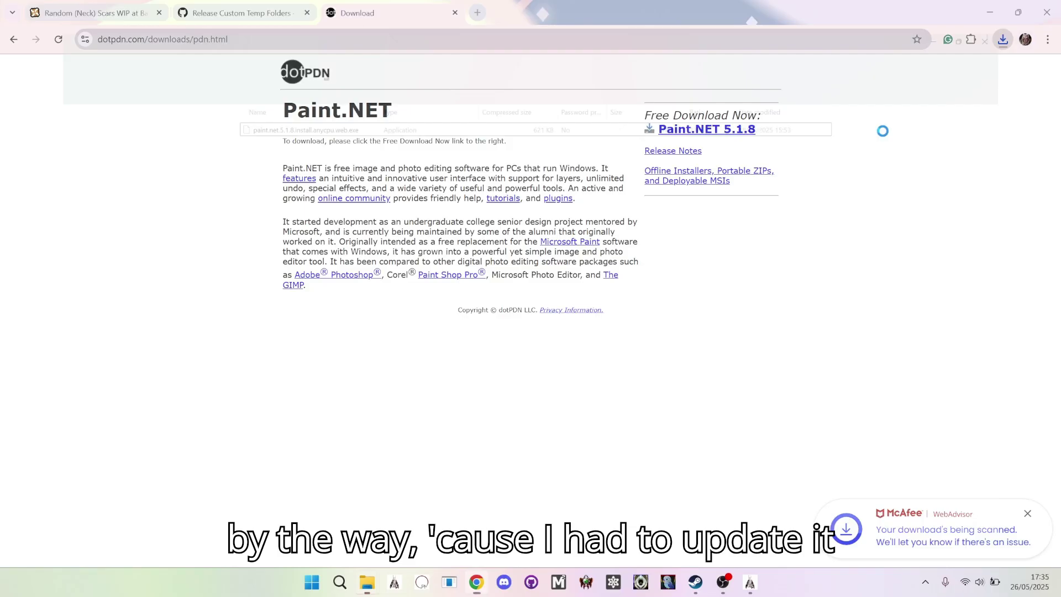
click(258, 111)
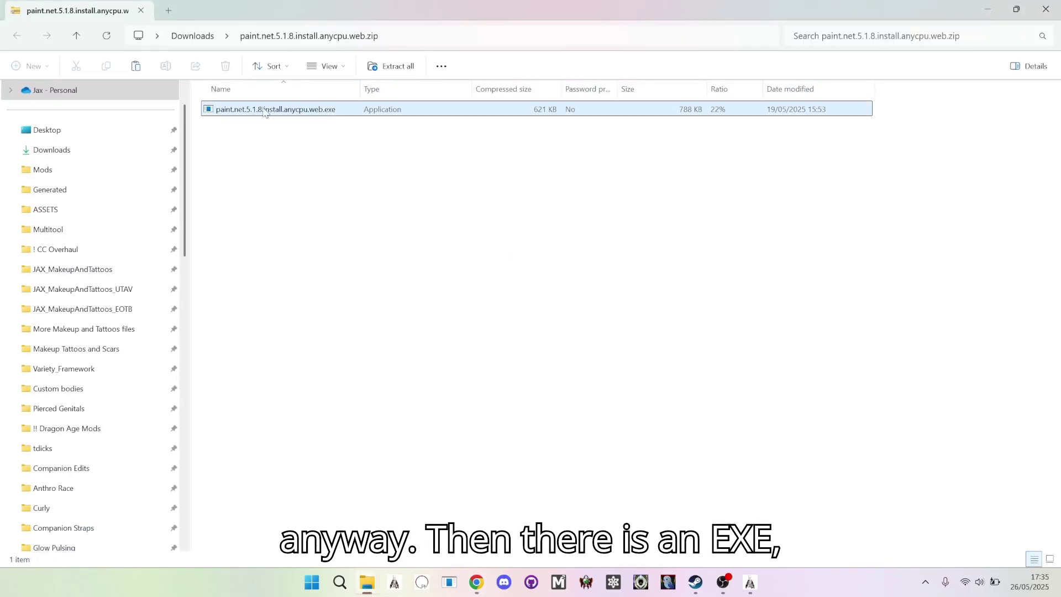
- Run paint.net.5.1.8.install.anycpu.web.exe, start the Paint.NET download, and minimize the archive and browser windows
double_click(331, 110)
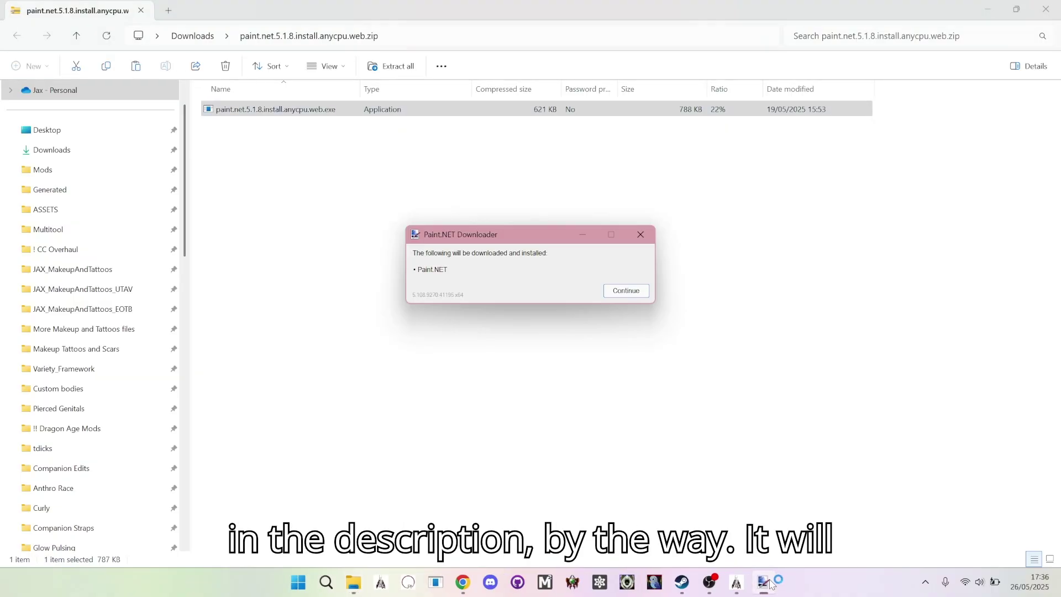
click(617, 293)
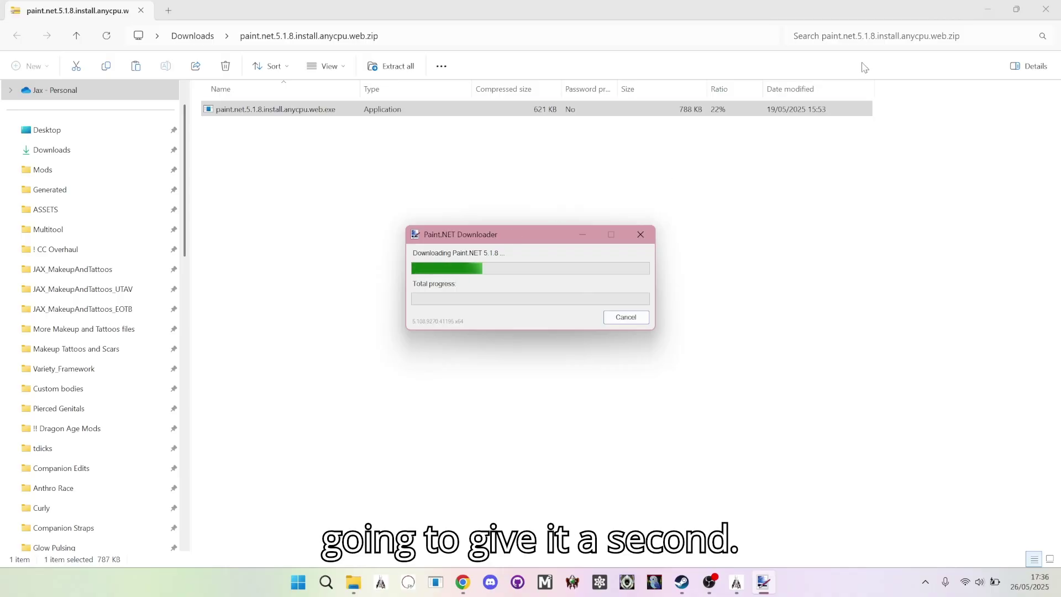
click(987, 10)
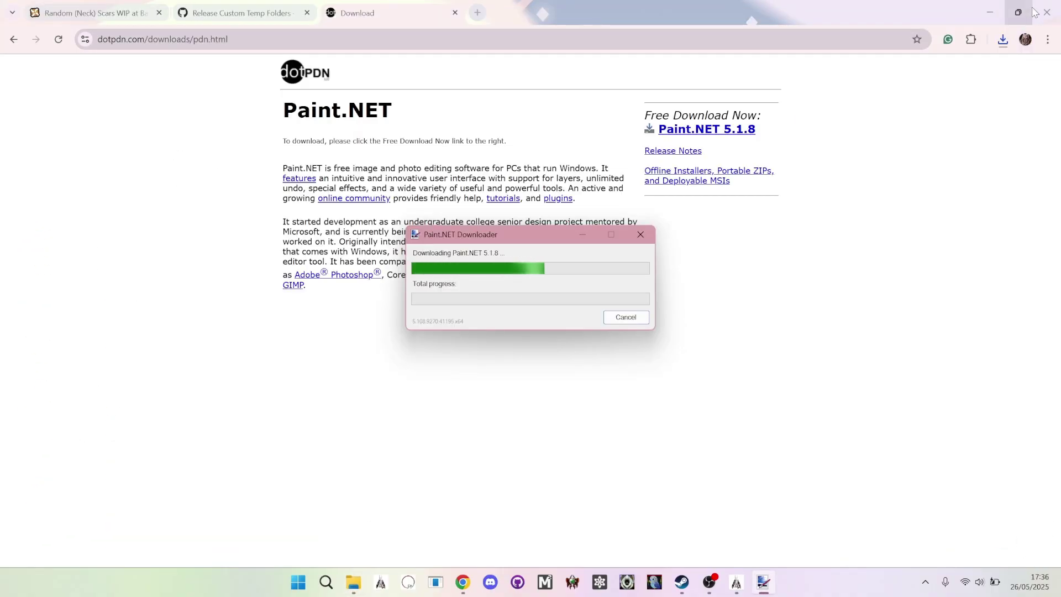
click(989, 13)
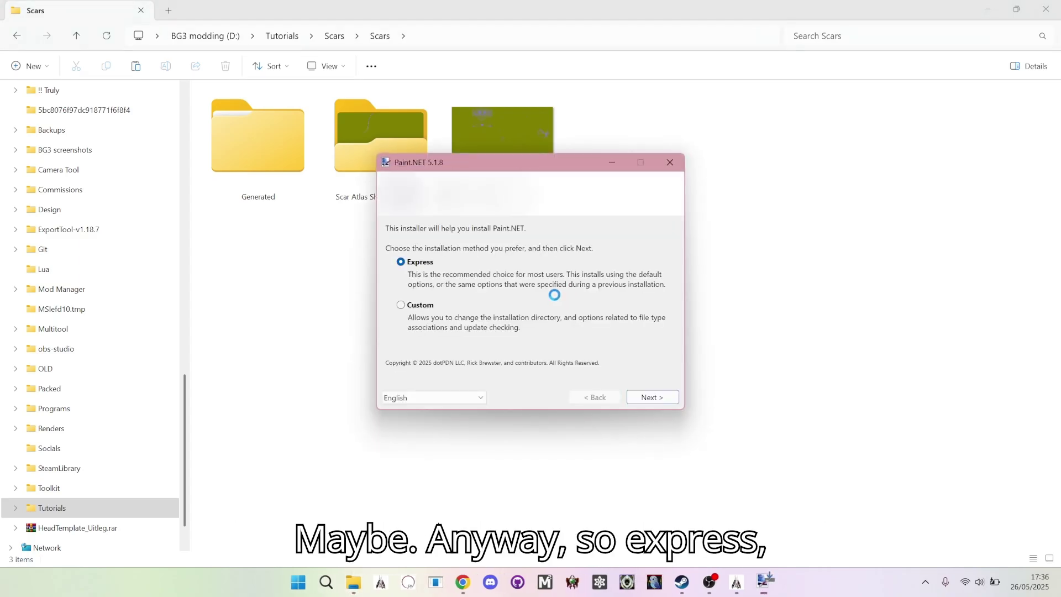
- Install Paint.NET with the Express method, accept the license agreement, and finish the wizard with Start Paint.NET enabled
click(652, 397)
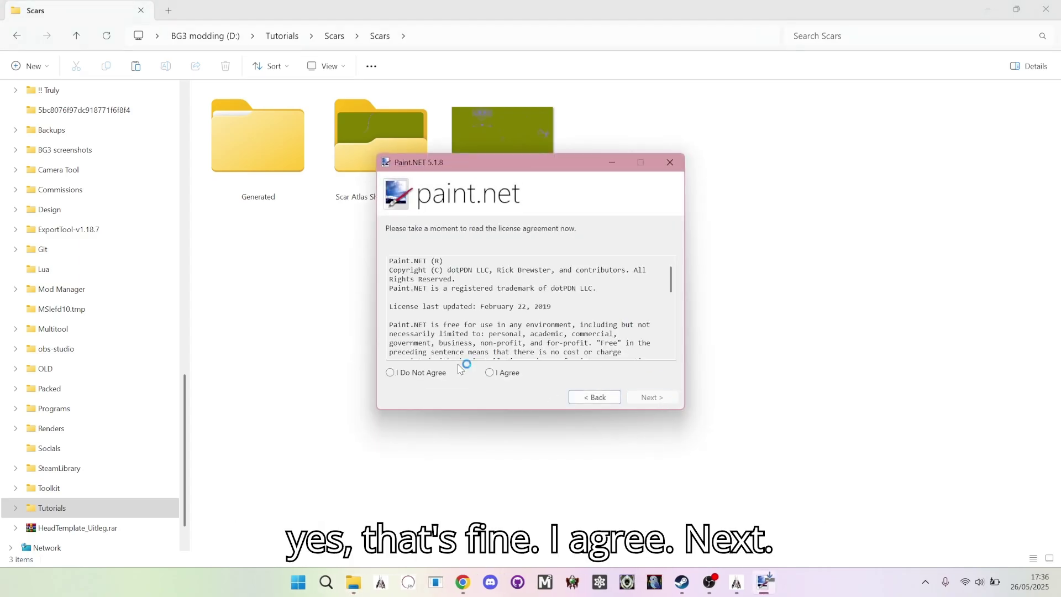
click(490, 372)
click(651, 396)
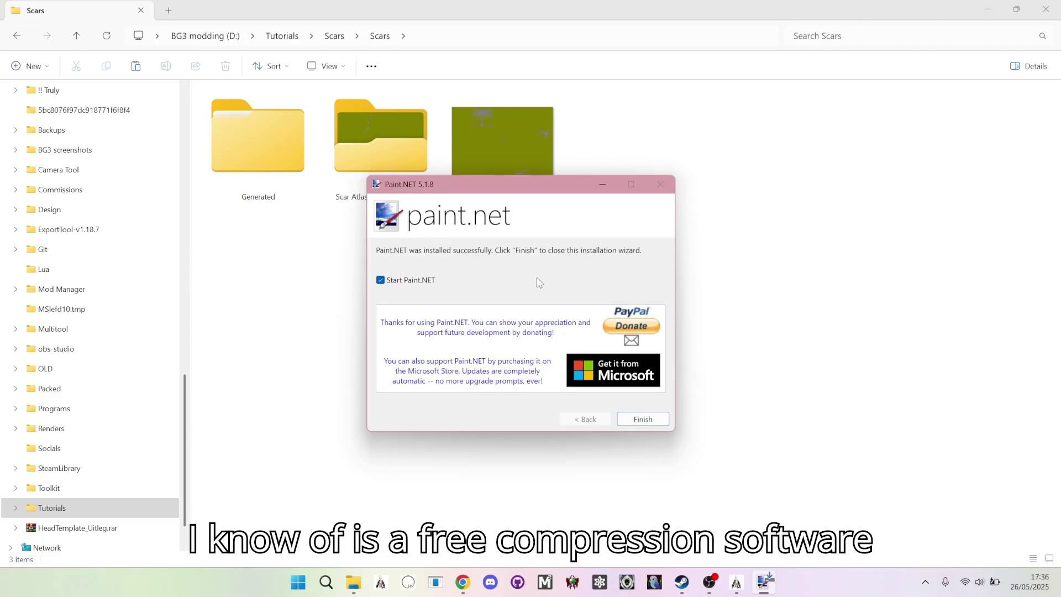
click(639, 420)
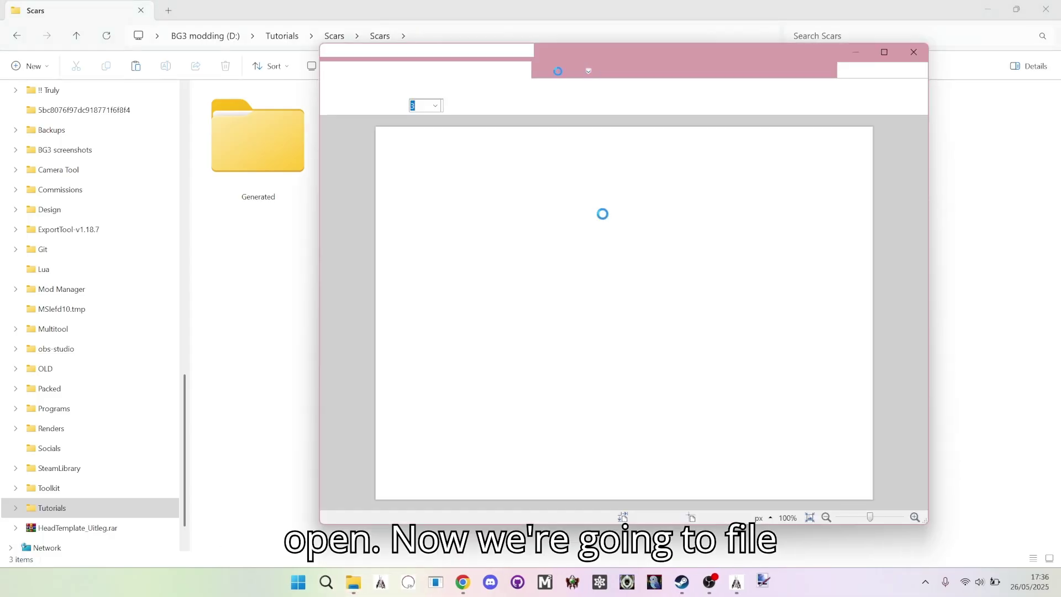
- Open More_Scars.png from D:\Tutorials\Scars\Scars in Paint.NET and check the Abdirak scar in the atlas's last slot up close
click(333, 71)
click(350, 103)
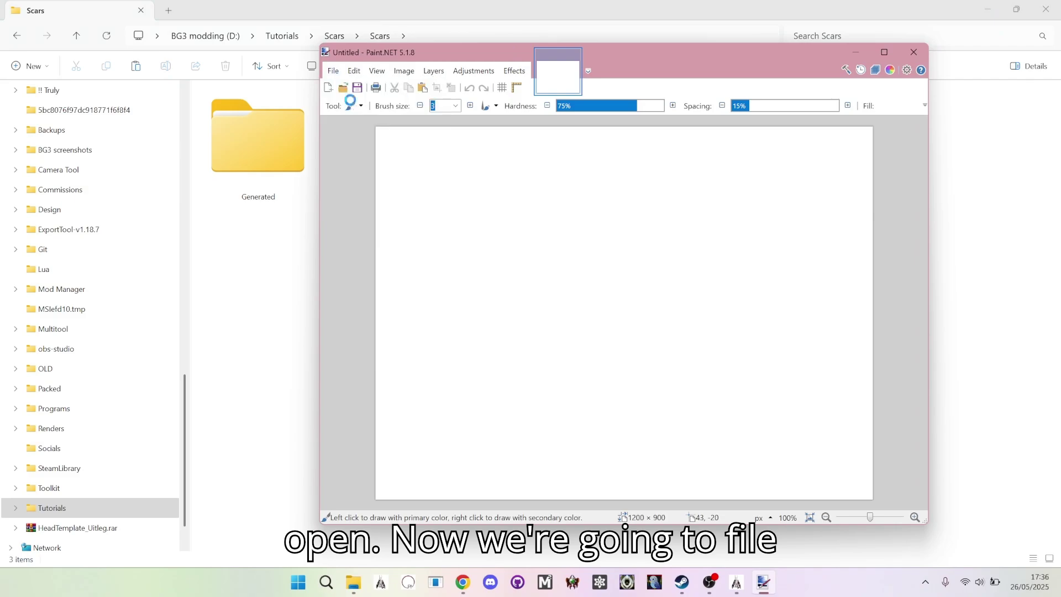
scroll(415, 216, down, 8)
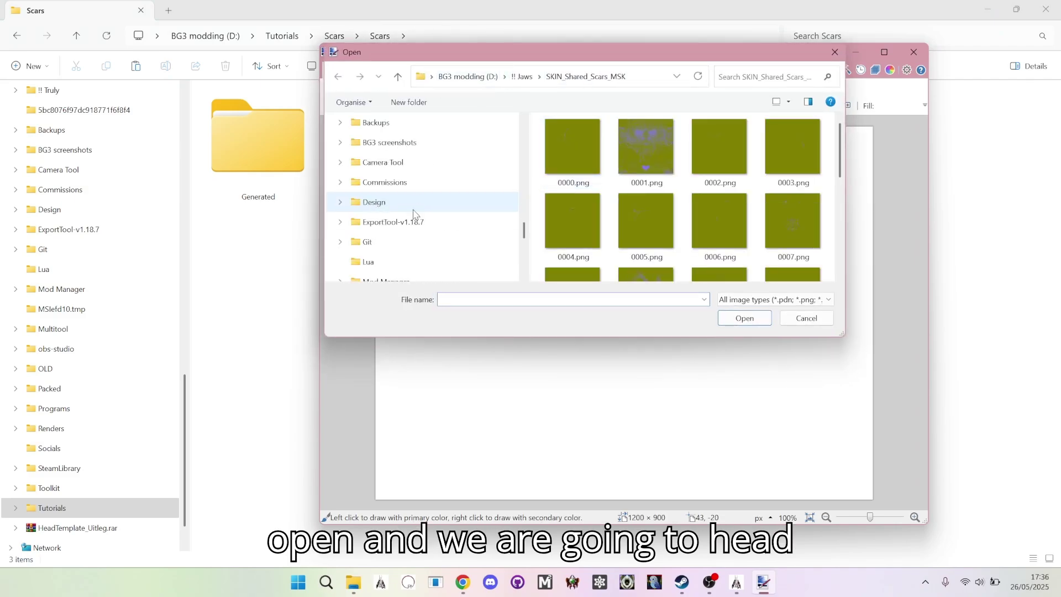
click(403, 222)
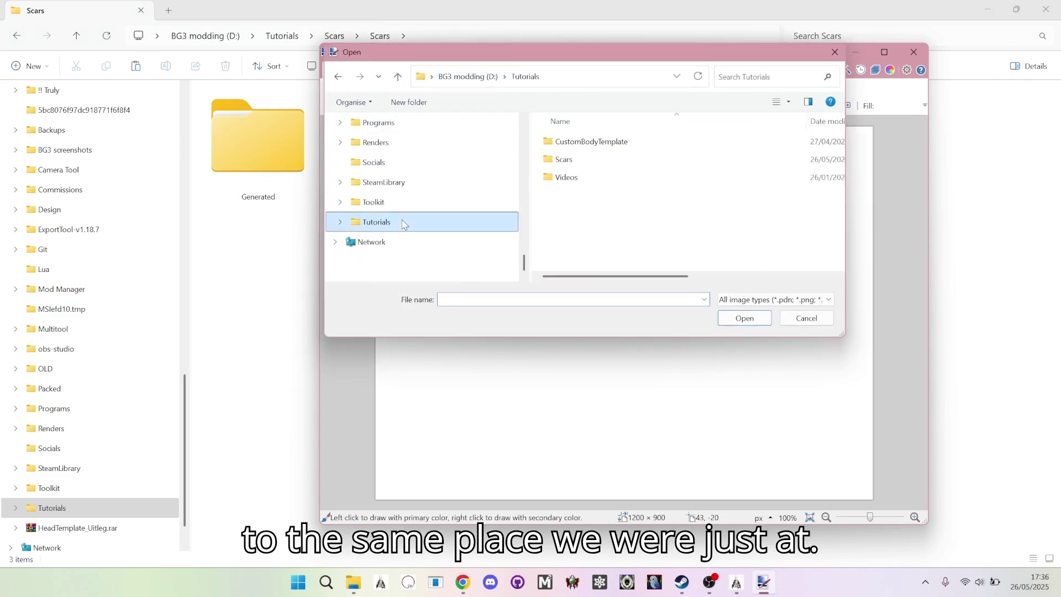
double_click(564, 159)
drag(594, 61, 420, 83)
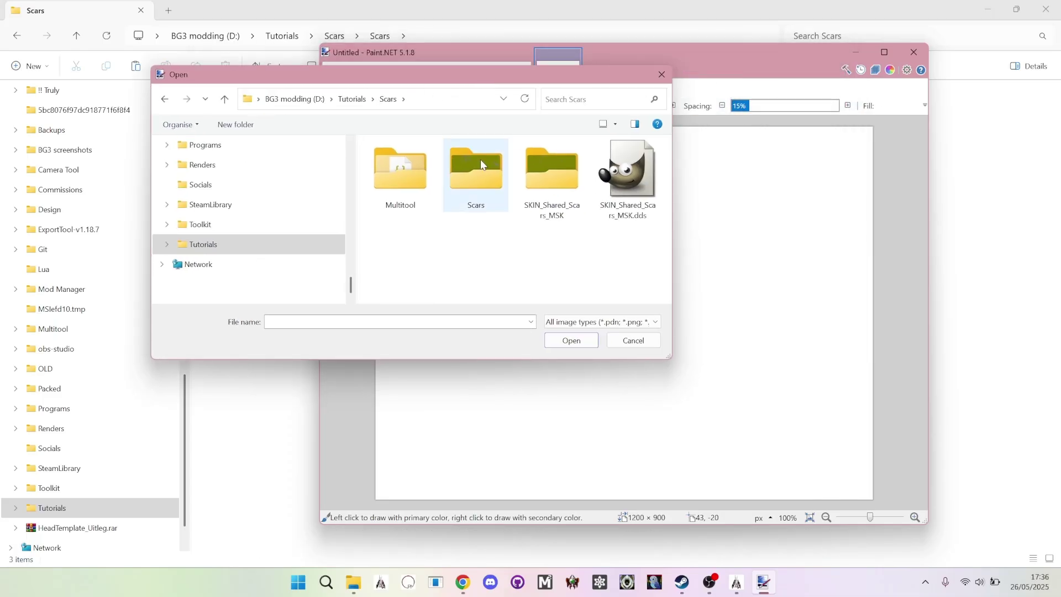
double_click(489, 178)
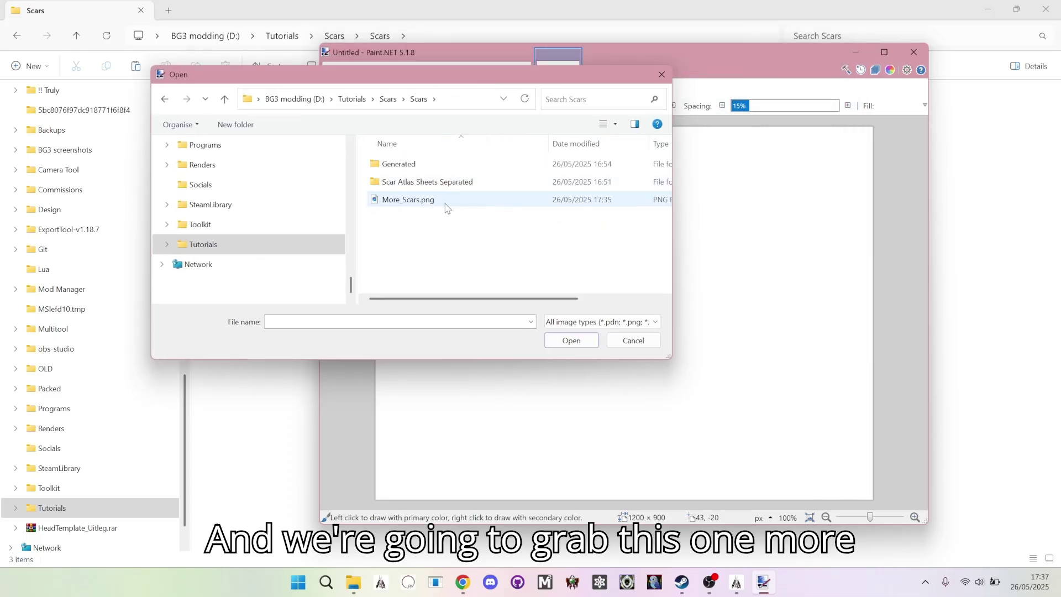
double_click(407, 199)
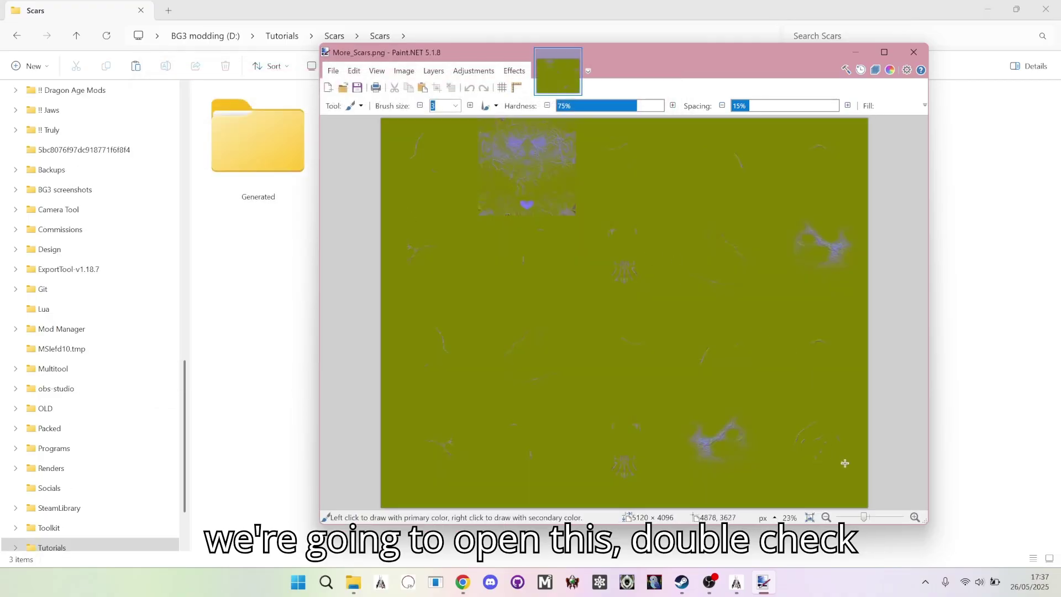
drag(865, 519, 869, 519)
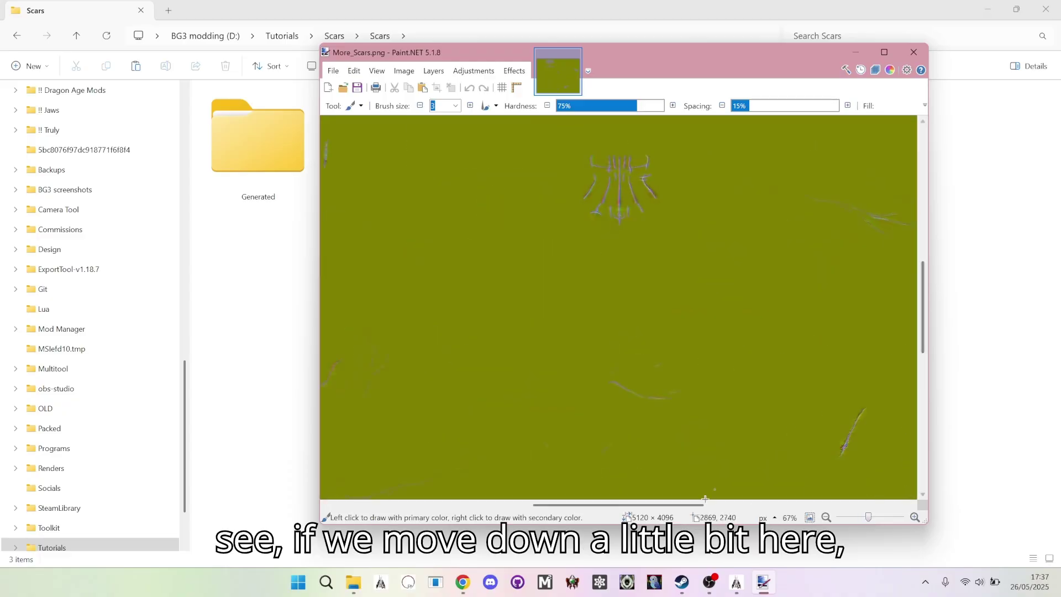
drag(699, 504, 785, 500)
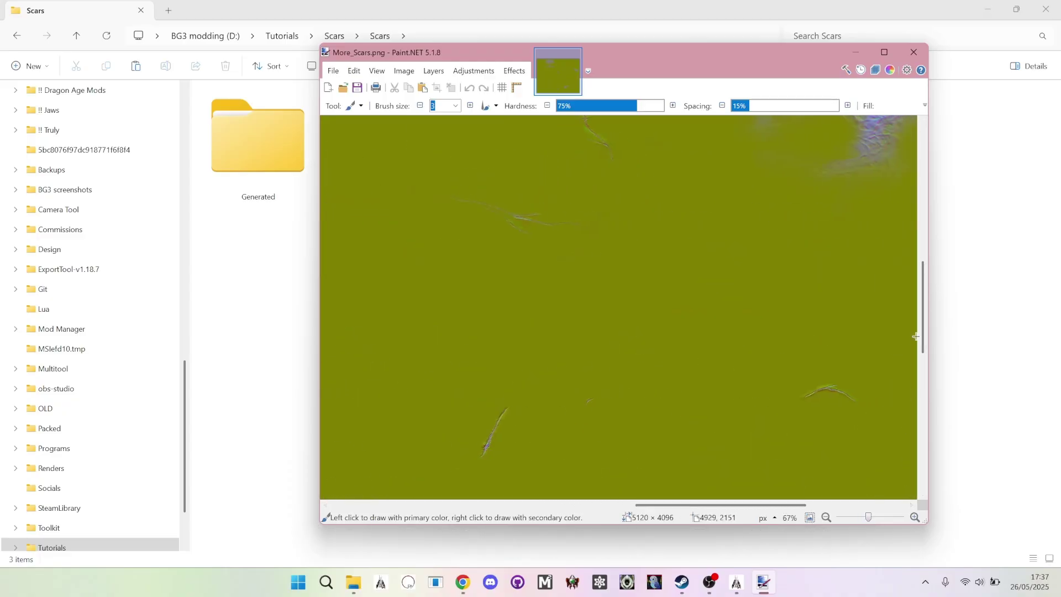
drag(923, 306, 935, 412)
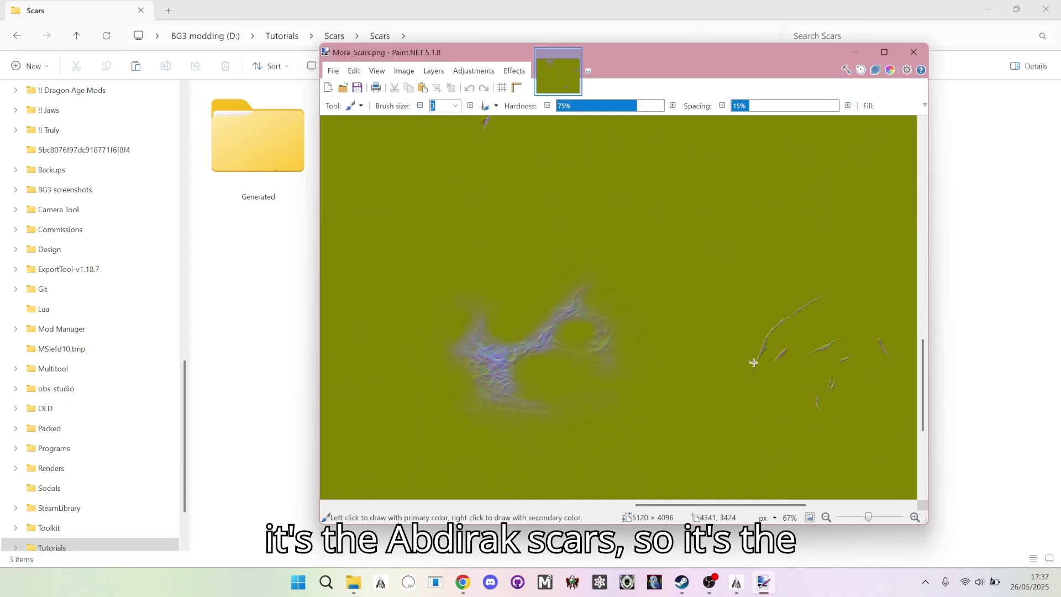
drag(869, 517, 861, 518)
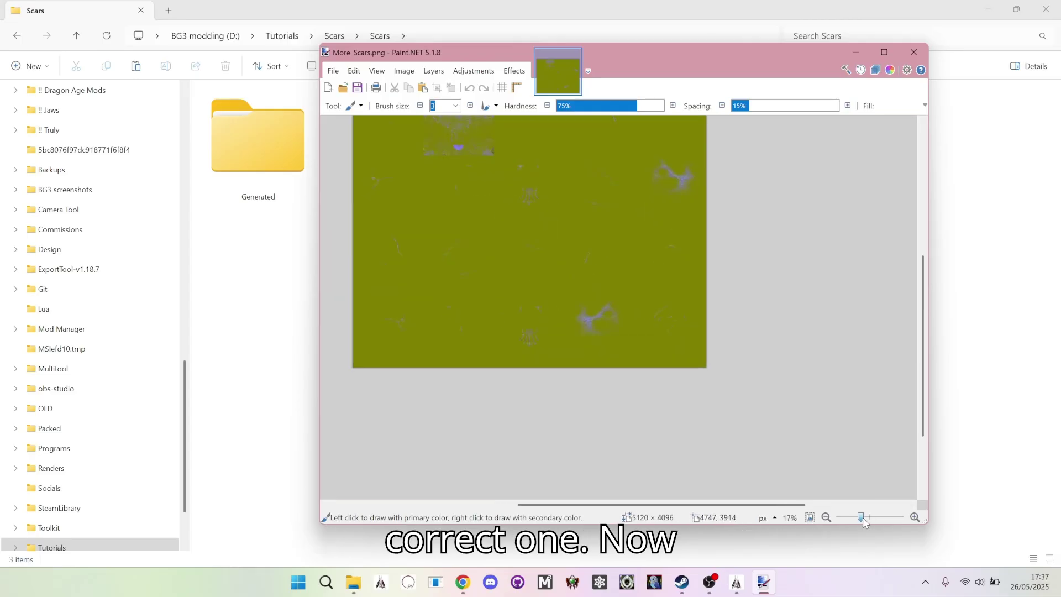
scroll(692, 419, up, 2)
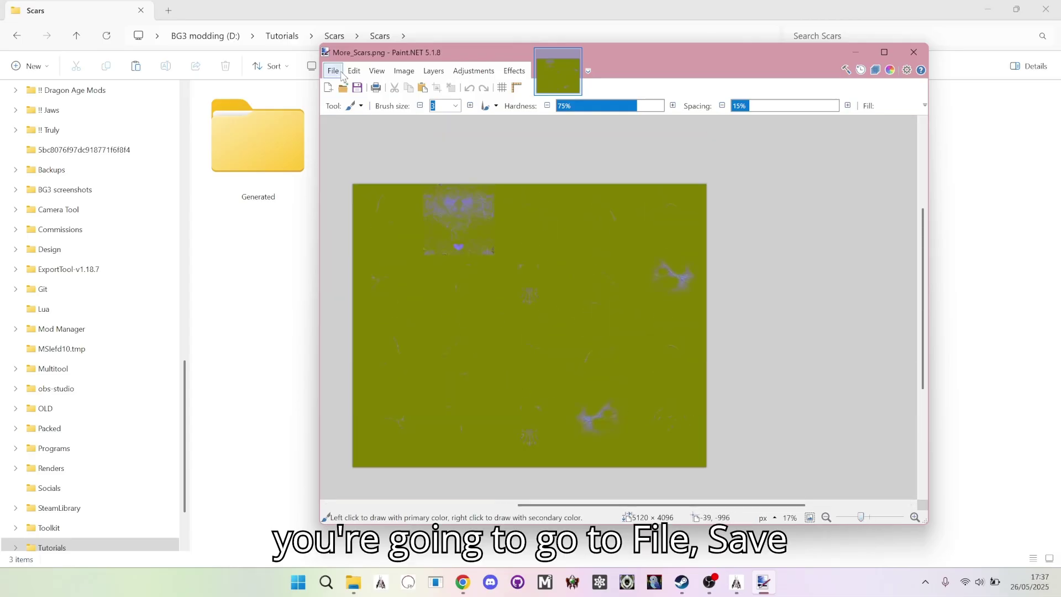
- Start saving a copy of the atlas and browse to the Generated\Public\MakeupTattoosScars folder as its destination
click(334, 71)
click(366, 163)
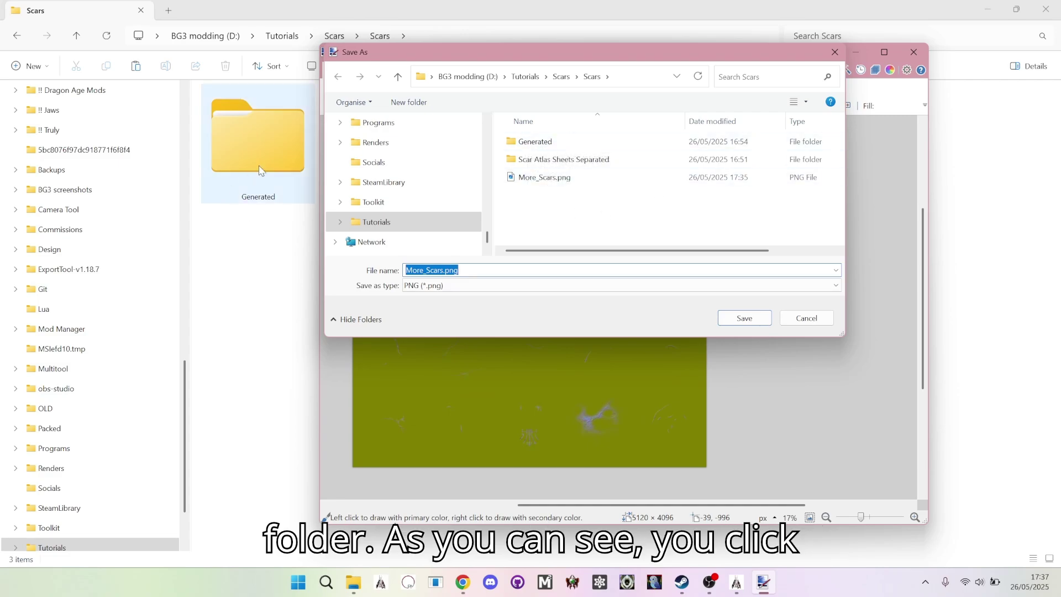
click(551, 148)
double_click(551, 145)
double_click(551, 144)
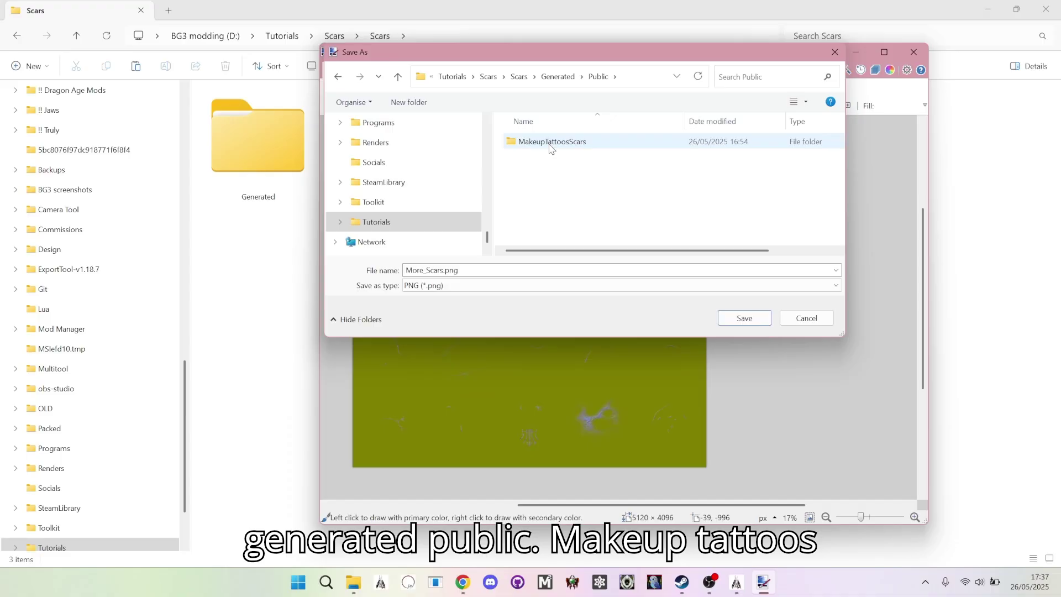
double_click(551, 144)
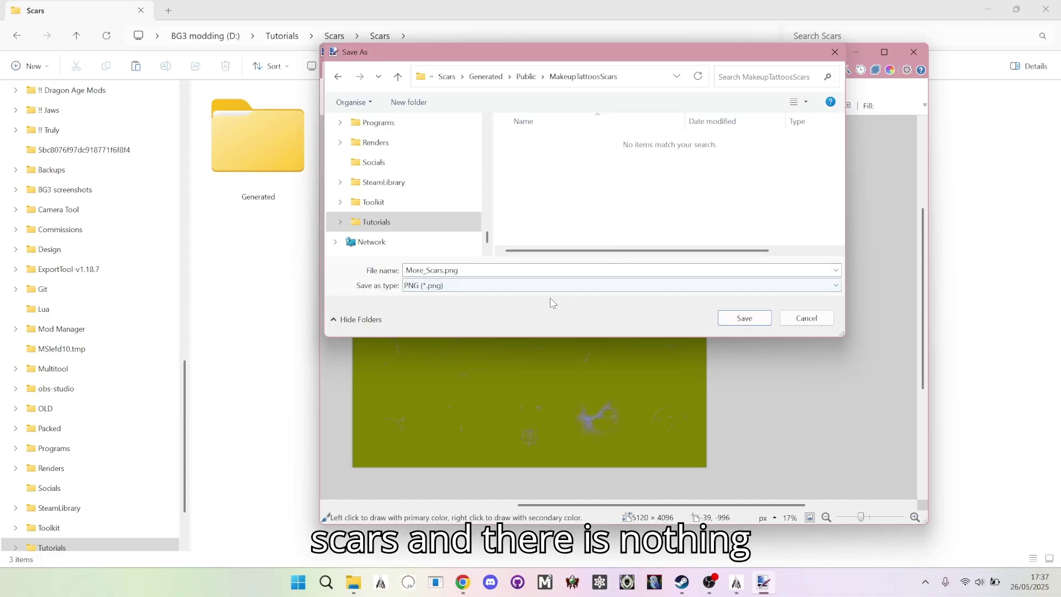
- Save the atlas as a DirectDraw Surface (DDS) file over the existing More_Scars.dds in the MakeupTattoosScars folder, confirming the replacement
click(442, 286)
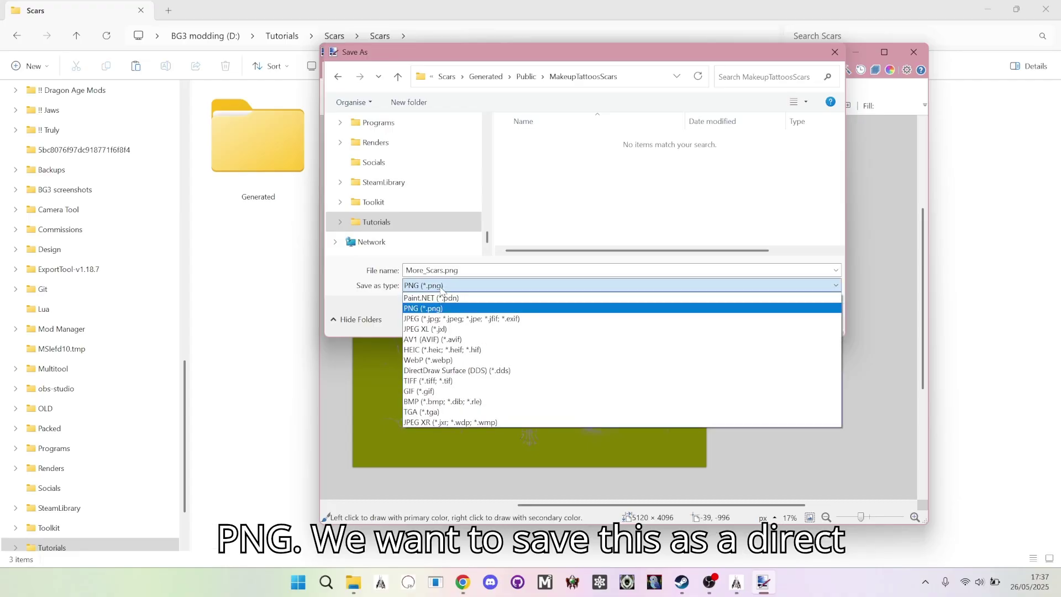
click(474, 371)
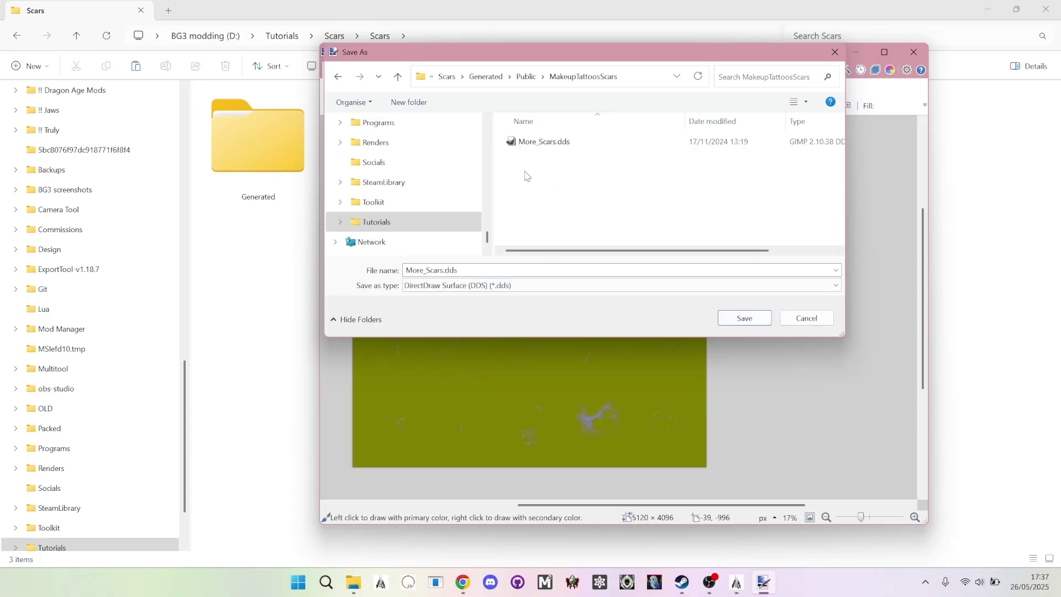
click(554, 144)
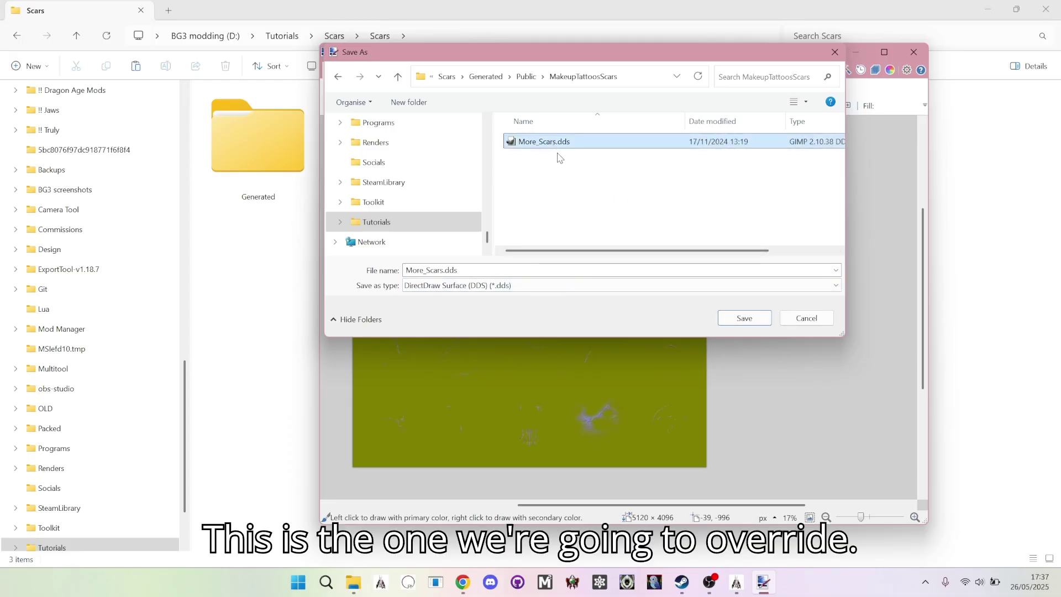
click(739, 319)
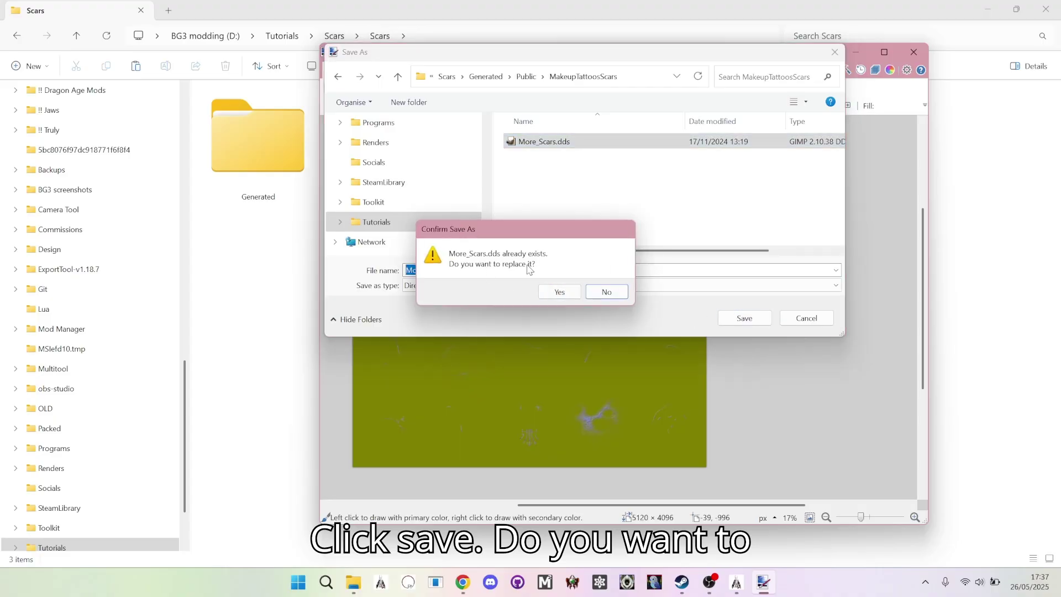
click(556, 291)
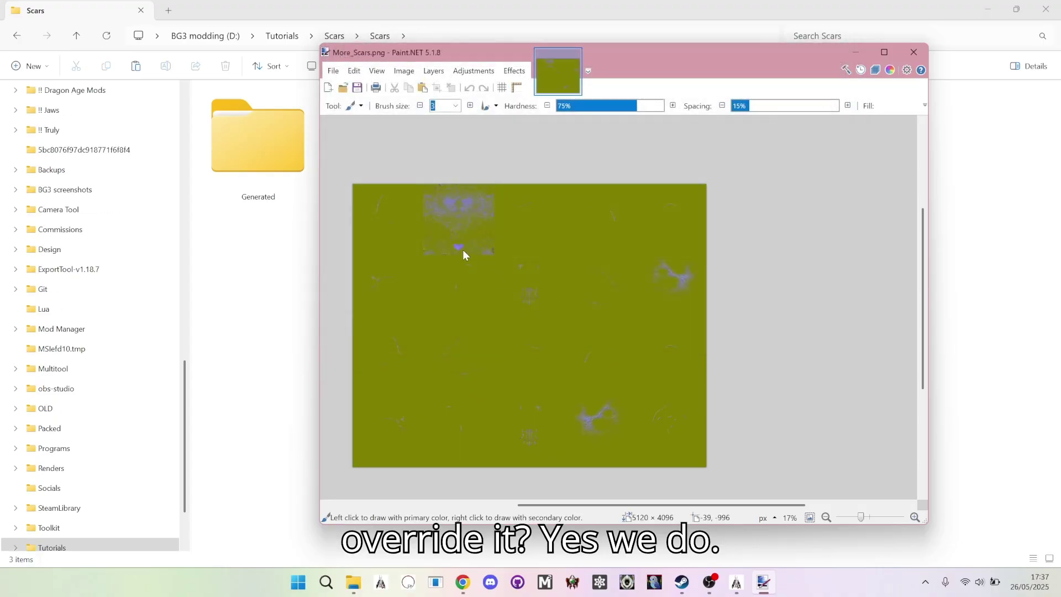
- Export the DDS as BC7 (Linear, DX 11+) with Generate Mip Maps enabled, then close Paint.NET
drag(582, 204, 437, 143)
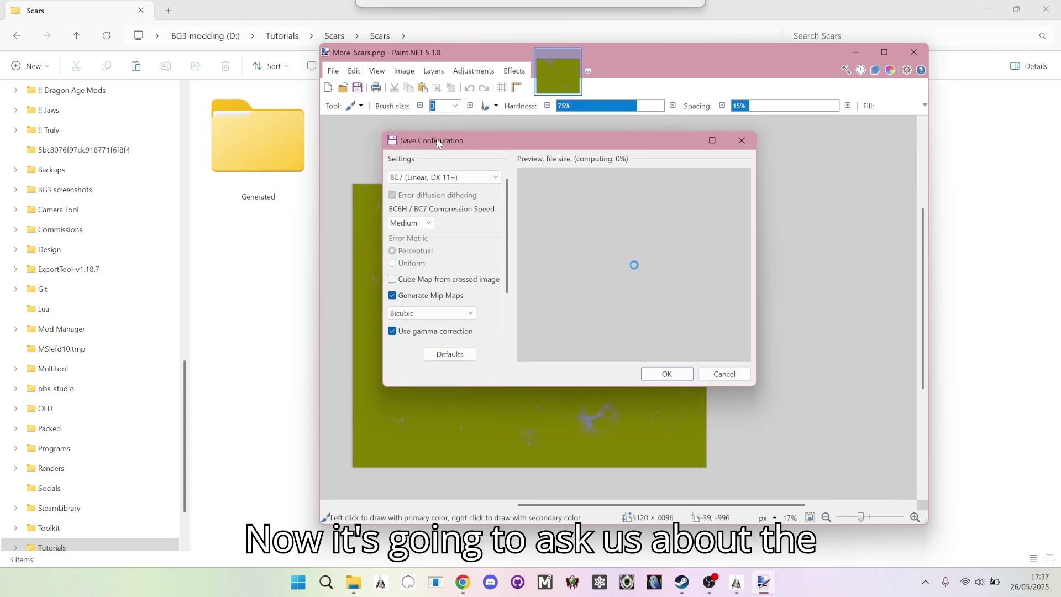
click(434, 177)
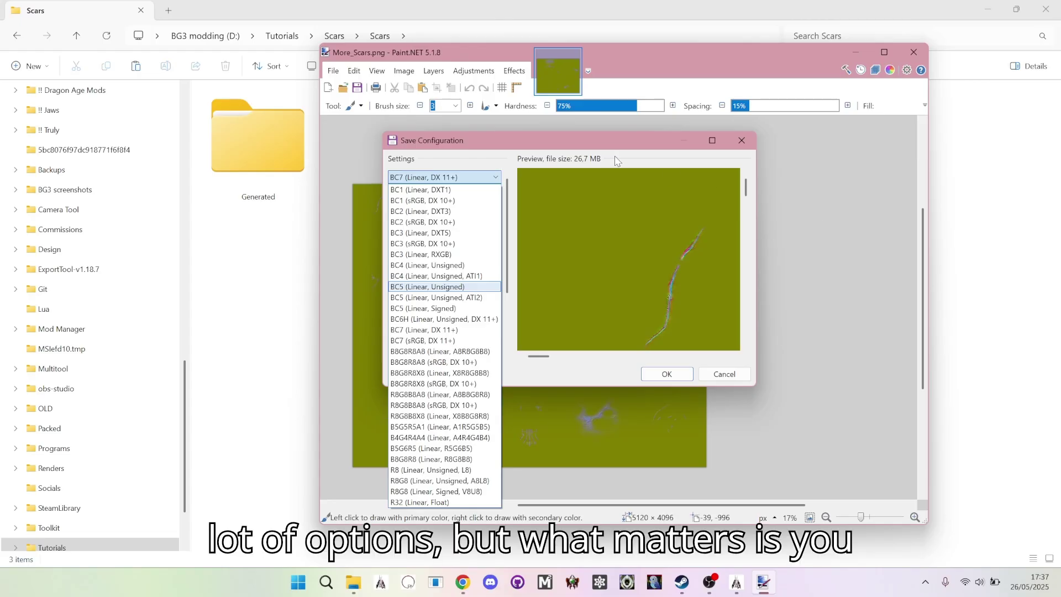
click(481, 166)
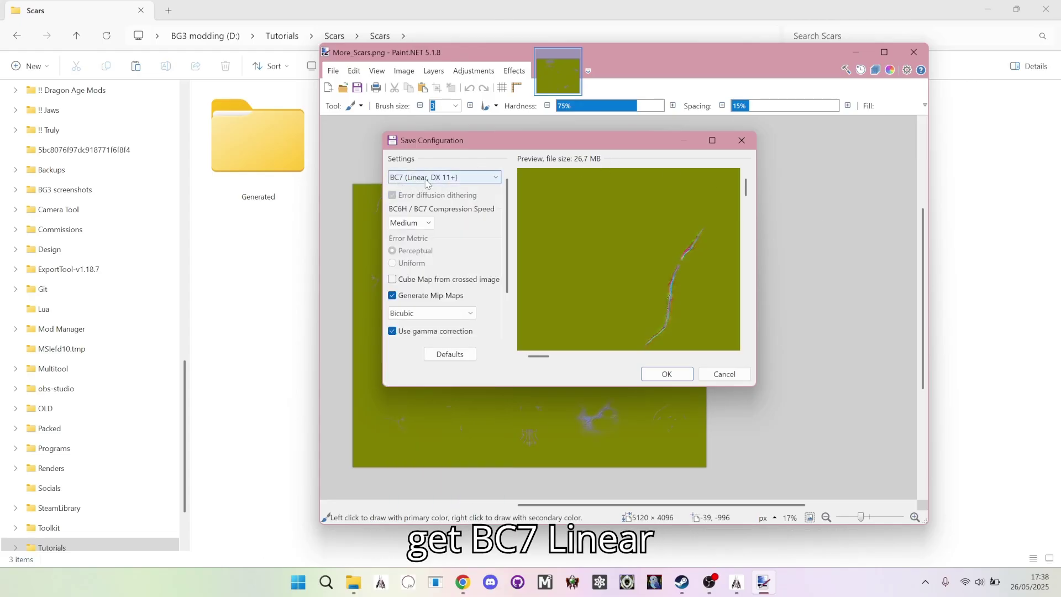
click(453, 178)
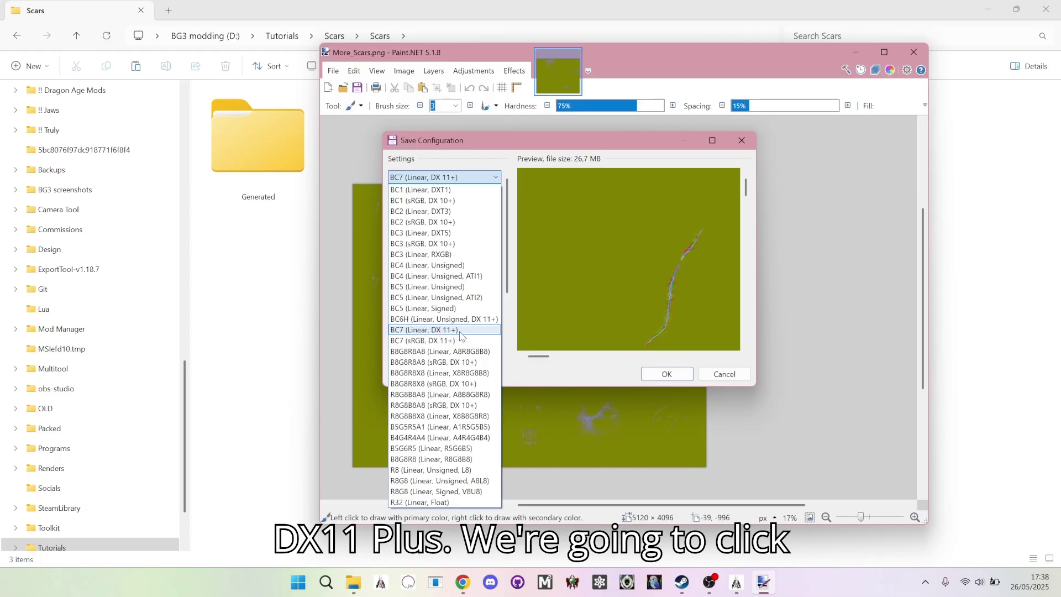
click(459, 330)
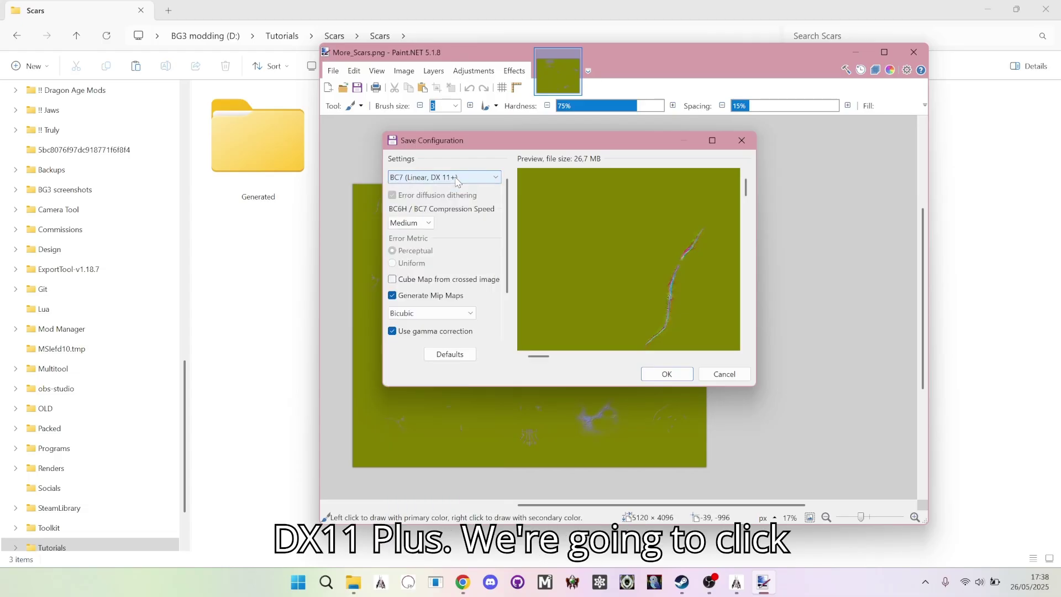
click(401, 299)
click(396, 298)
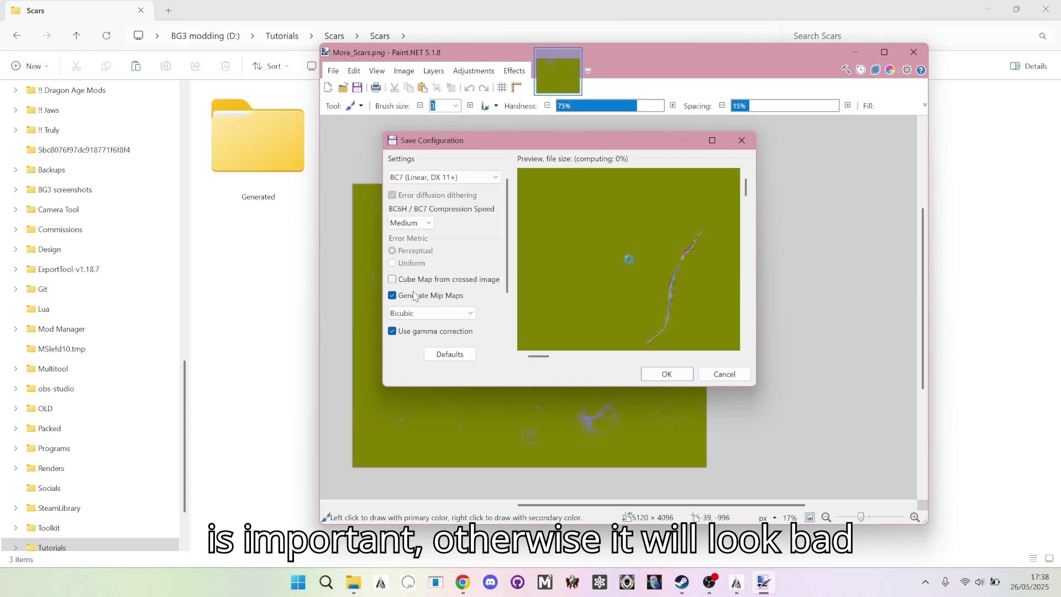
scroll(656, 291, down, 2)
click(667, 375)
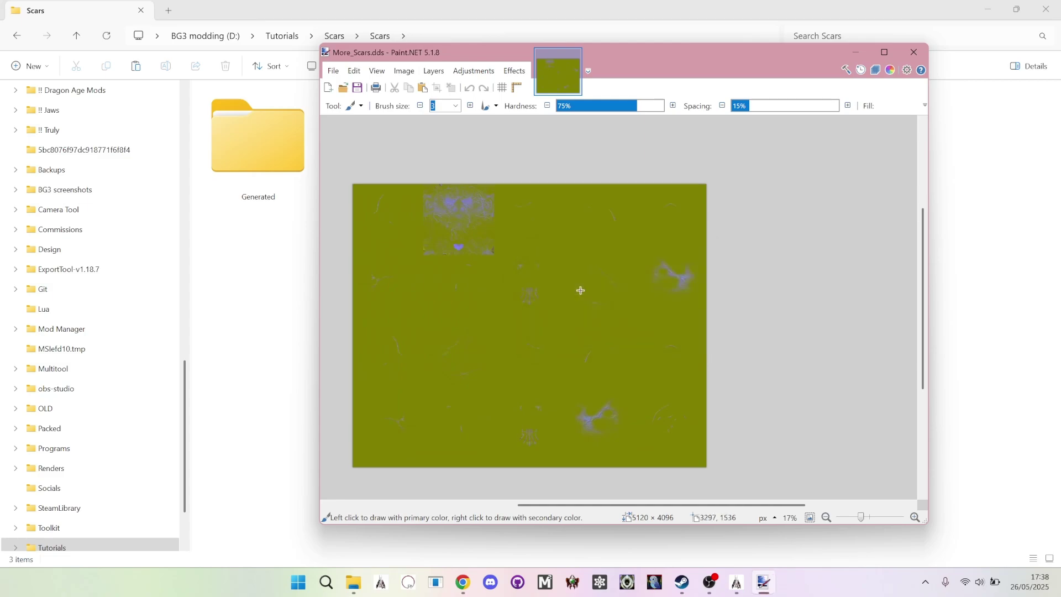
click(913, 52)
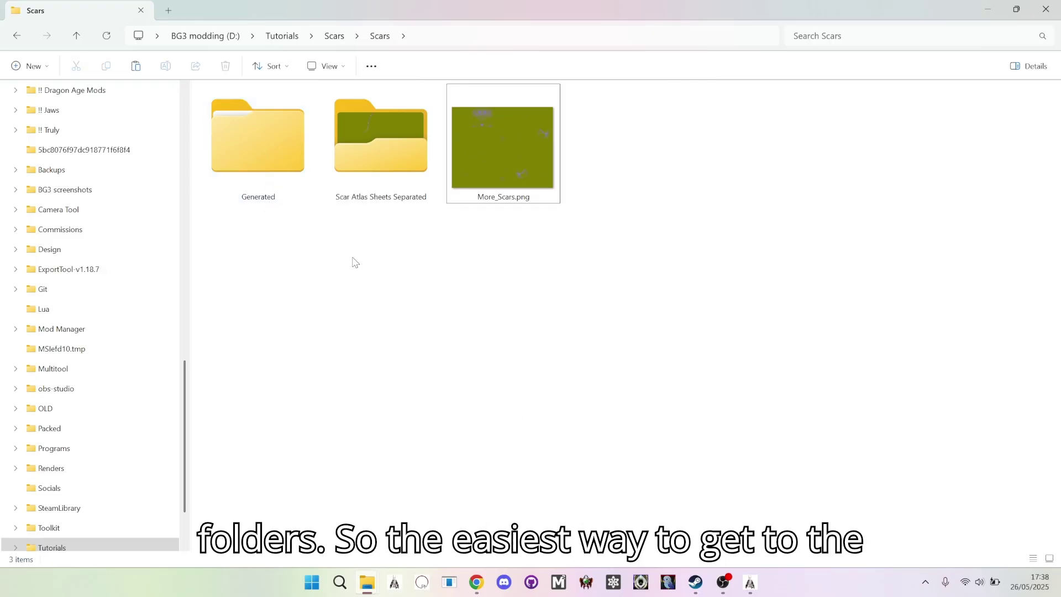
- Copy the Generated folder and open its Public\MakeupTattoosScars subfolder to check for More_Scars.dds
click(251, 158)
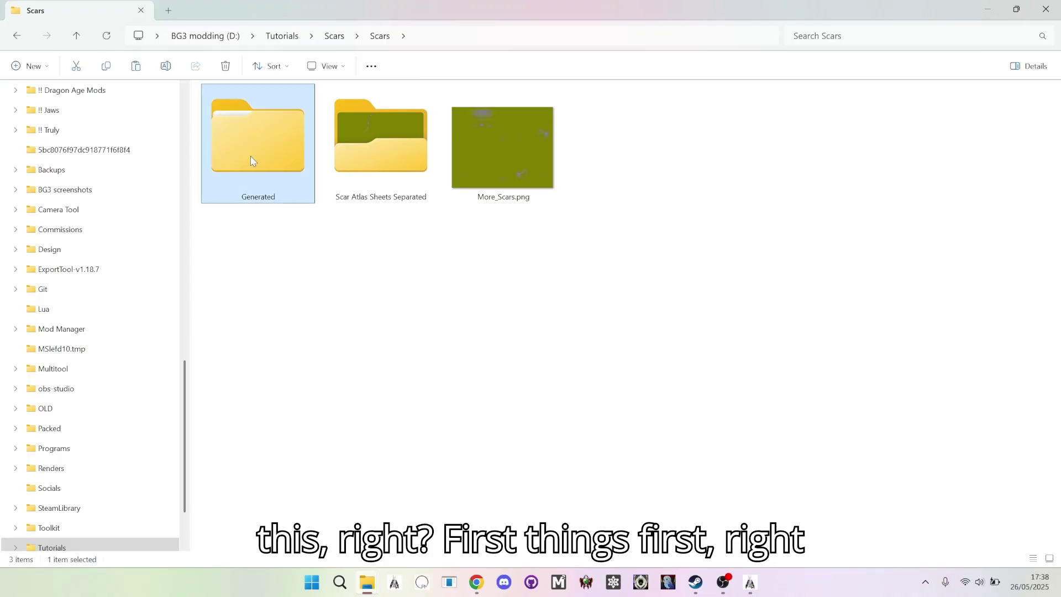
right_click(251, 158)
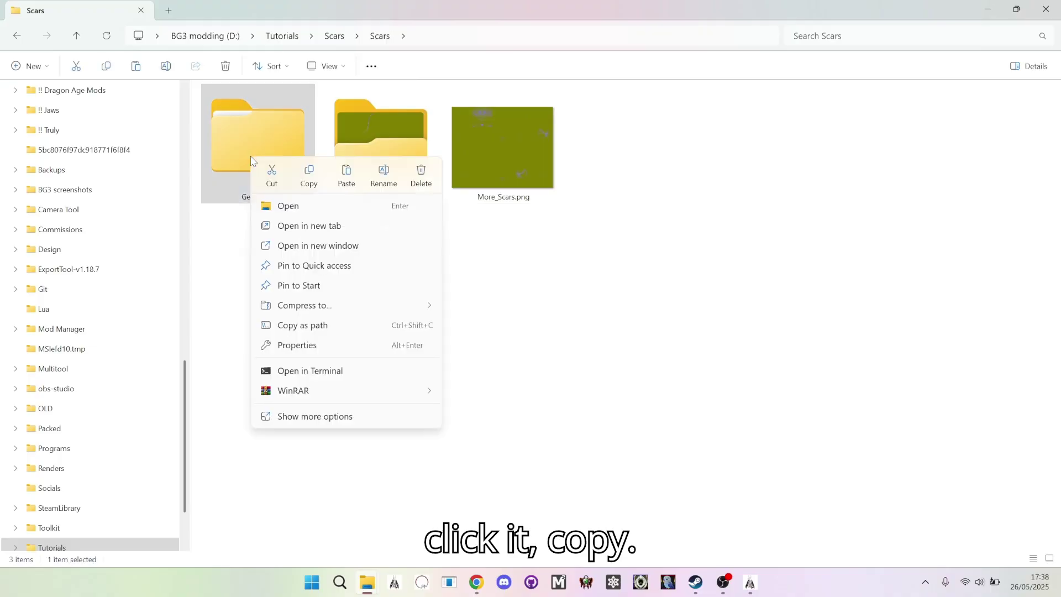
click(309, 175)
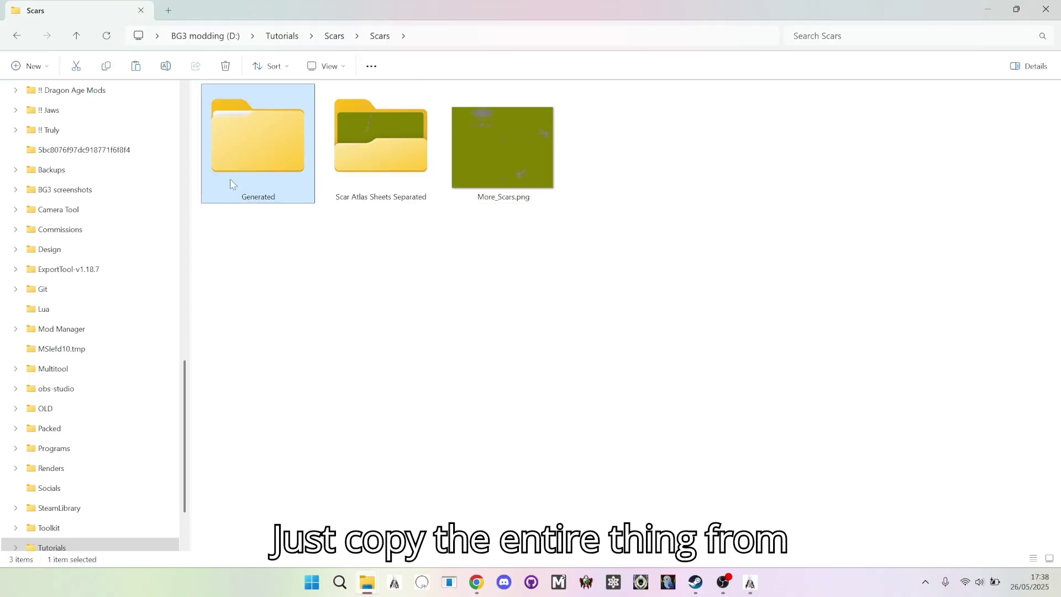
double_click(254, 168)
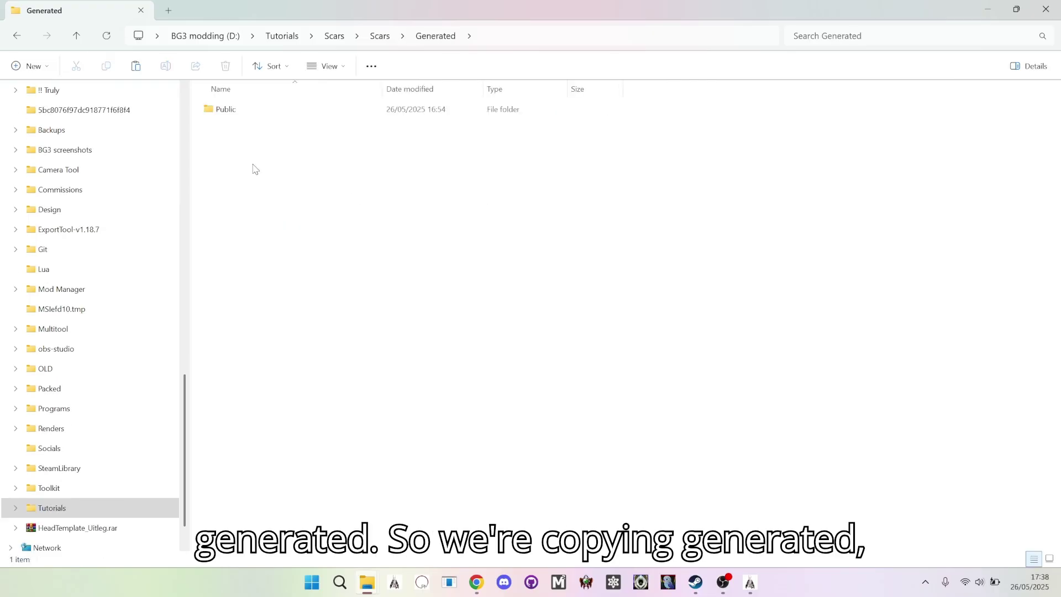
double_click(244, 110)
double_click(243, 109)
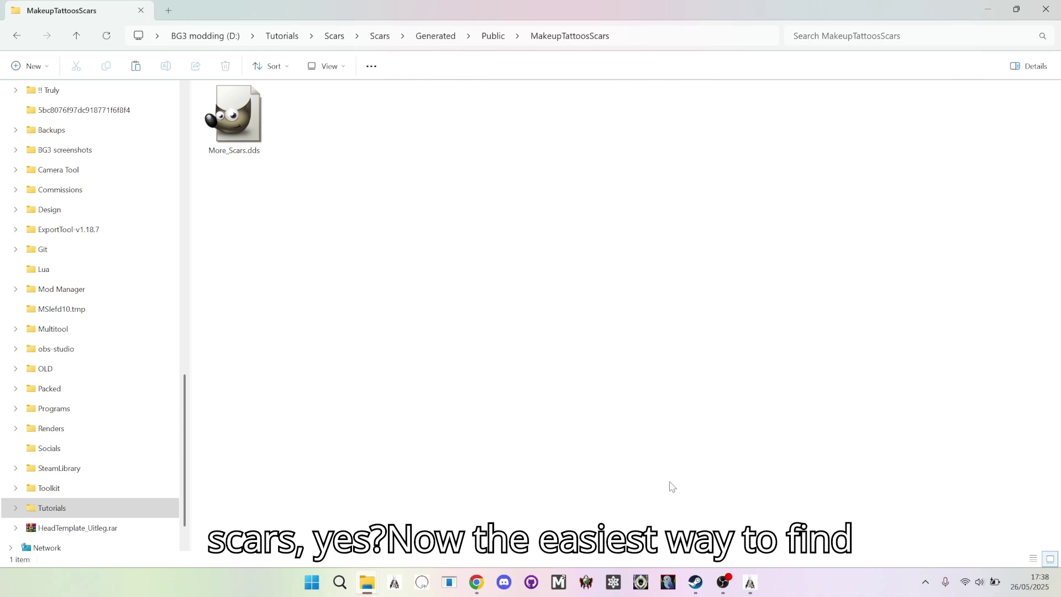
- Return to the Scars folder and copy the entire Generated folder
click(417, 39)
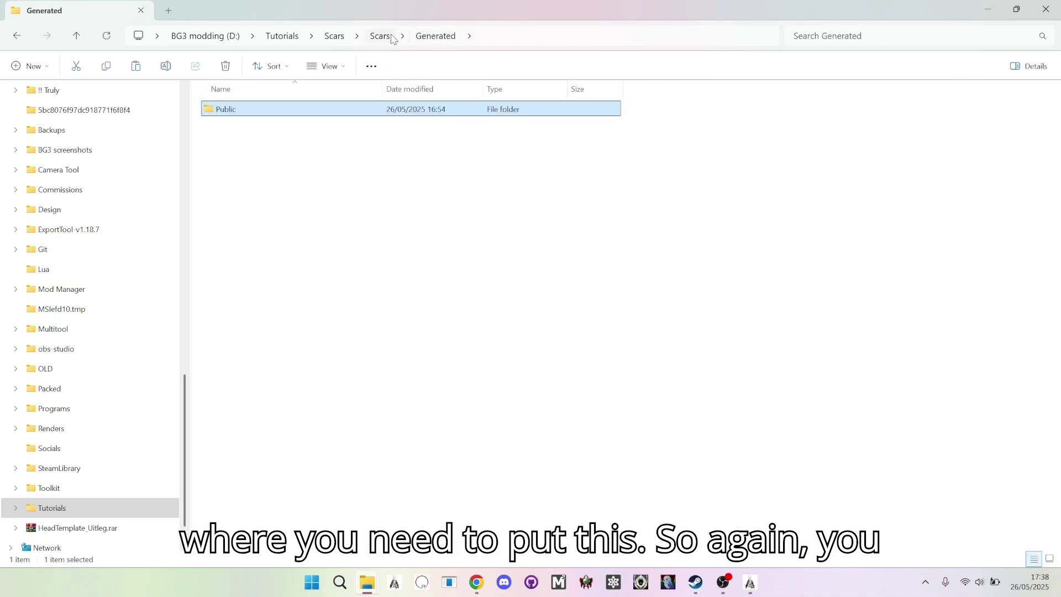
click(382, 37)
right_click(244, 147)
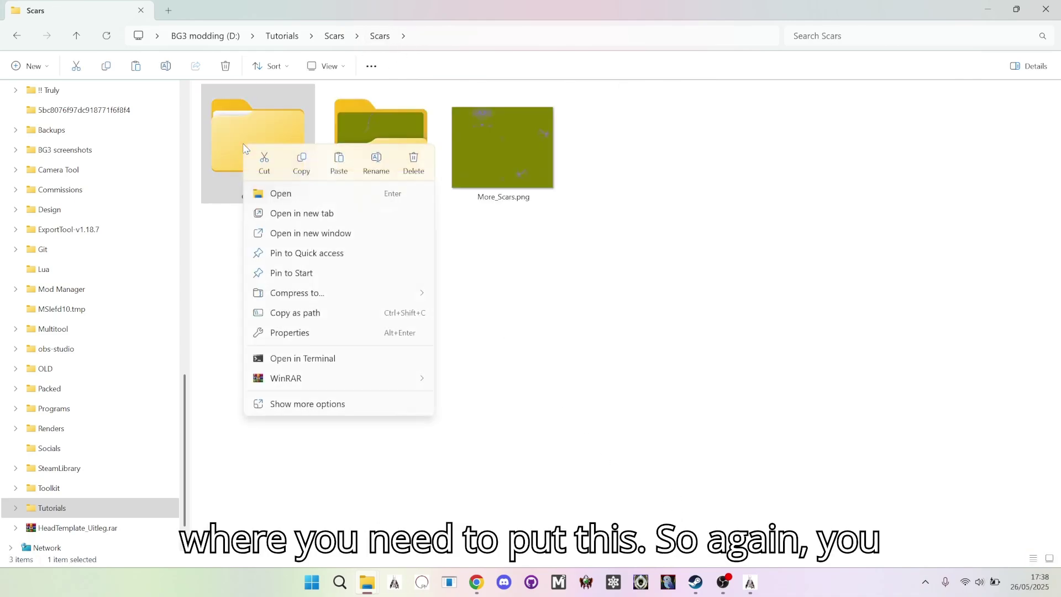
click(306, 167)
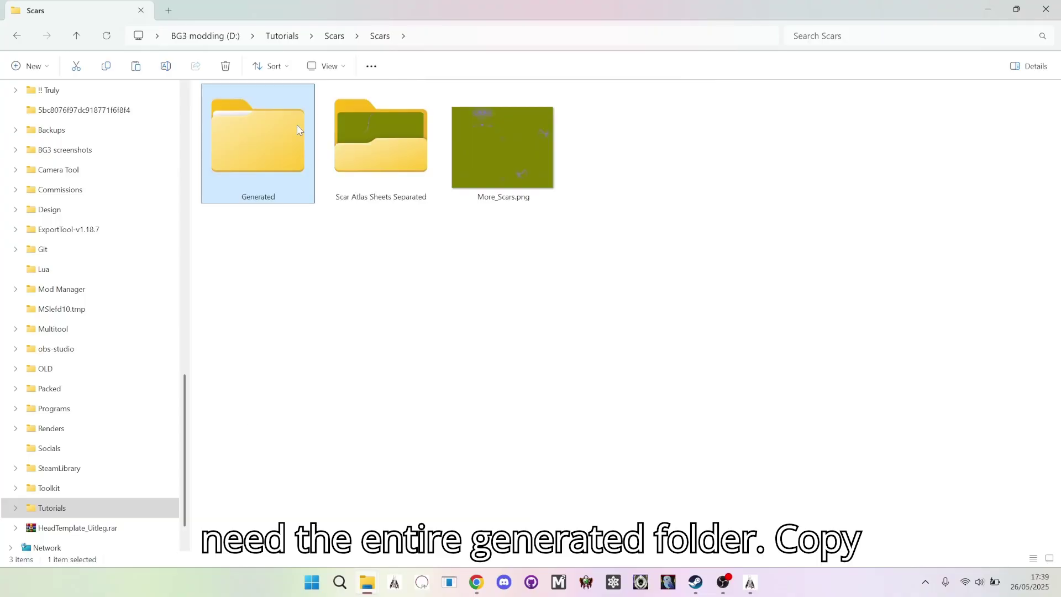
- Switch to Steam, browse the local files of Baldur's Gate 3, and open the game's Data folder
click(695, 581)
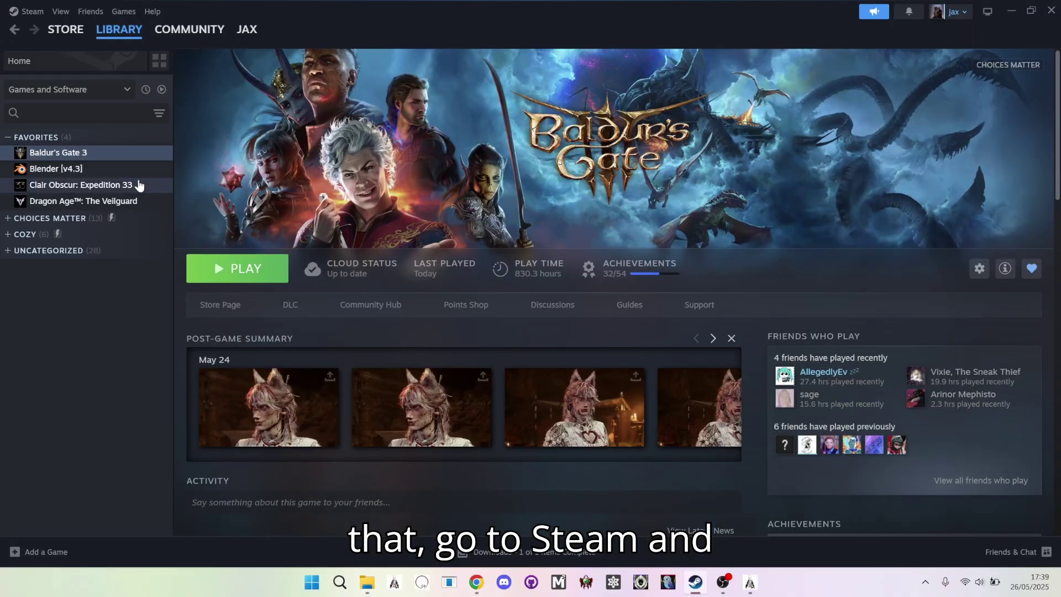
right_click(98, 156)
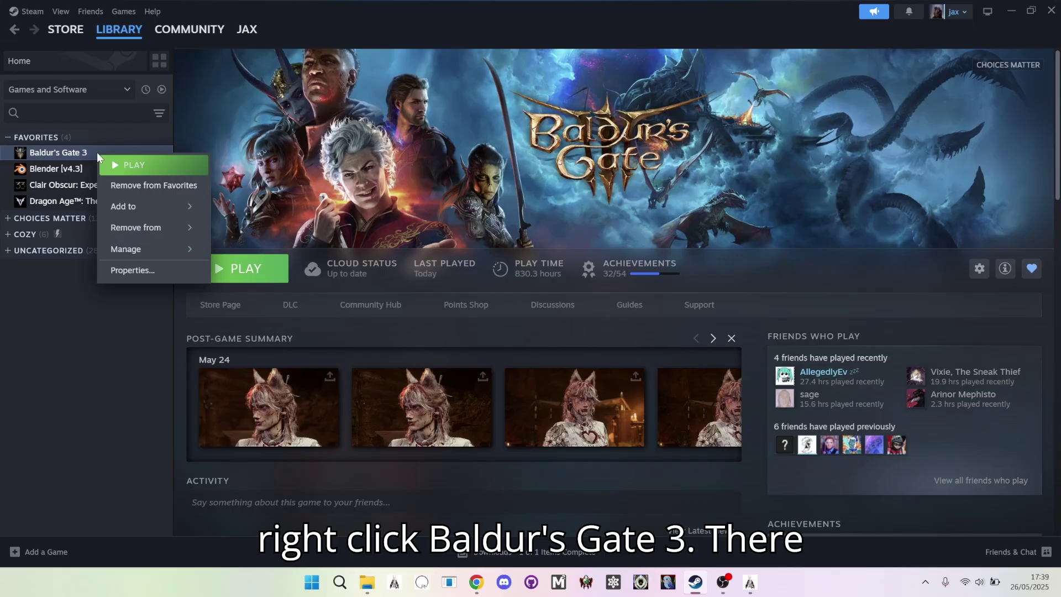
mouse_move(150, 241)
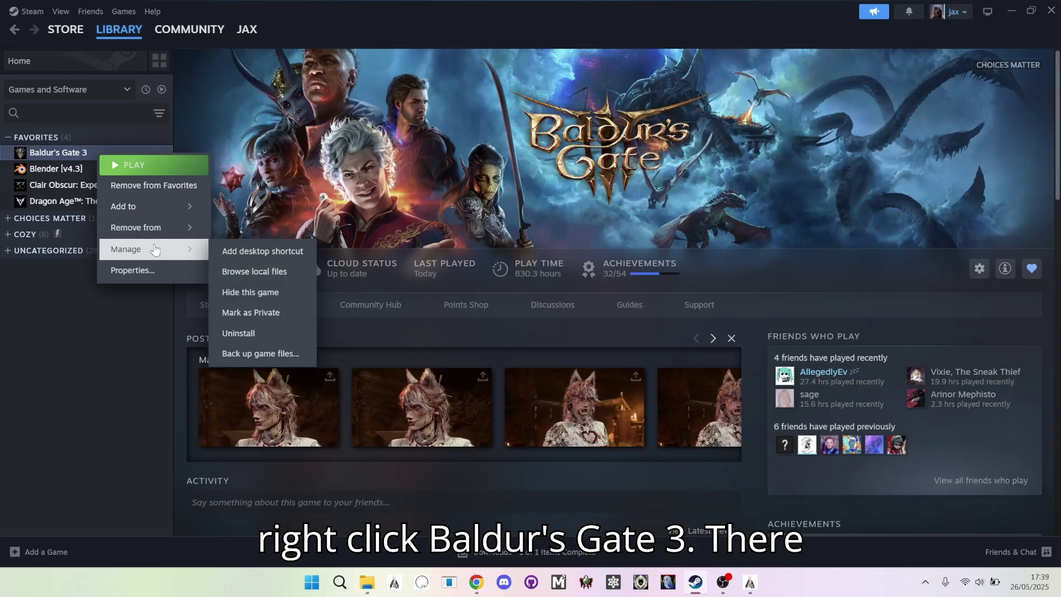
click(289, 272)
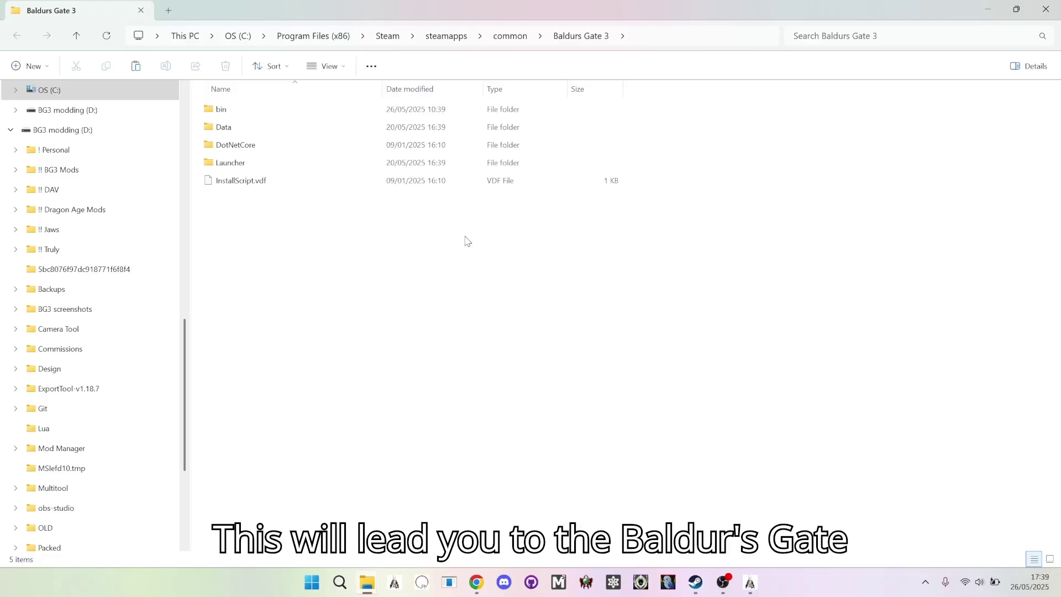
double_click(240, 128)
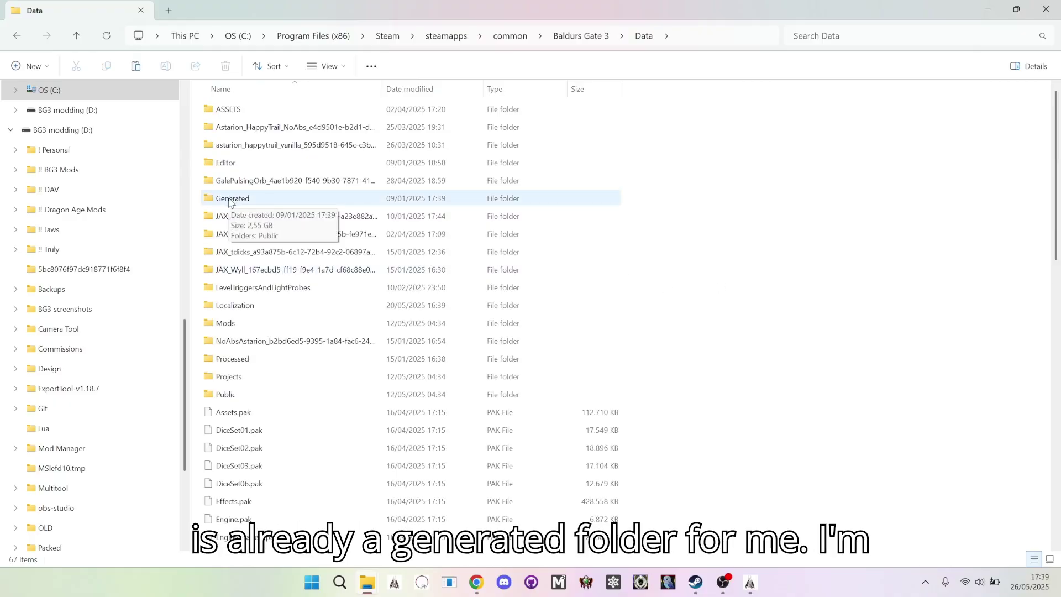
- Paste the copied Generated folder into the game's Data folder, replacing the existing More_Scars.dds
right_click(718, 190)
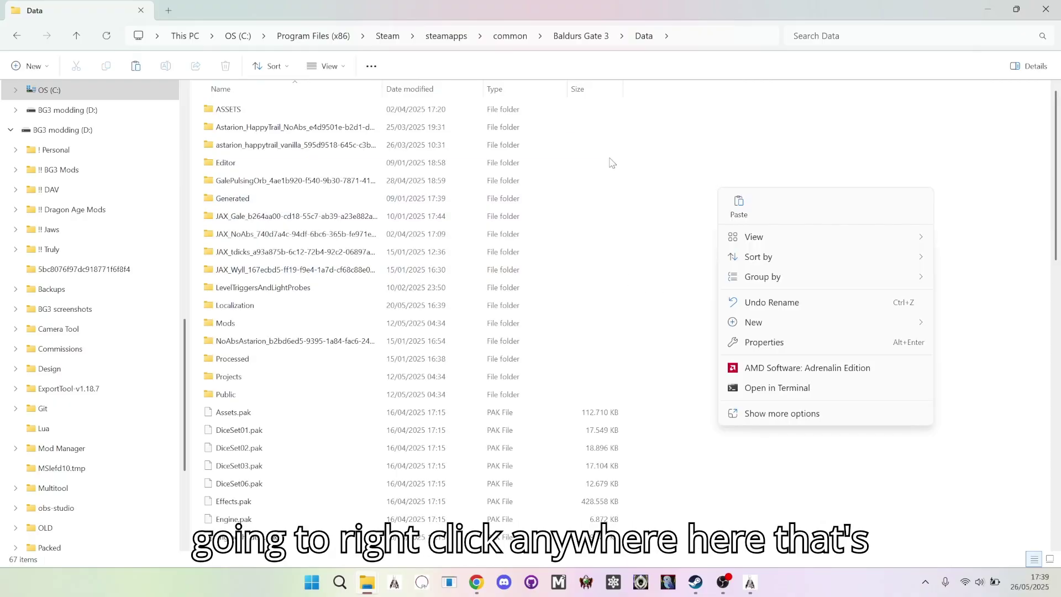
click(817, 113)
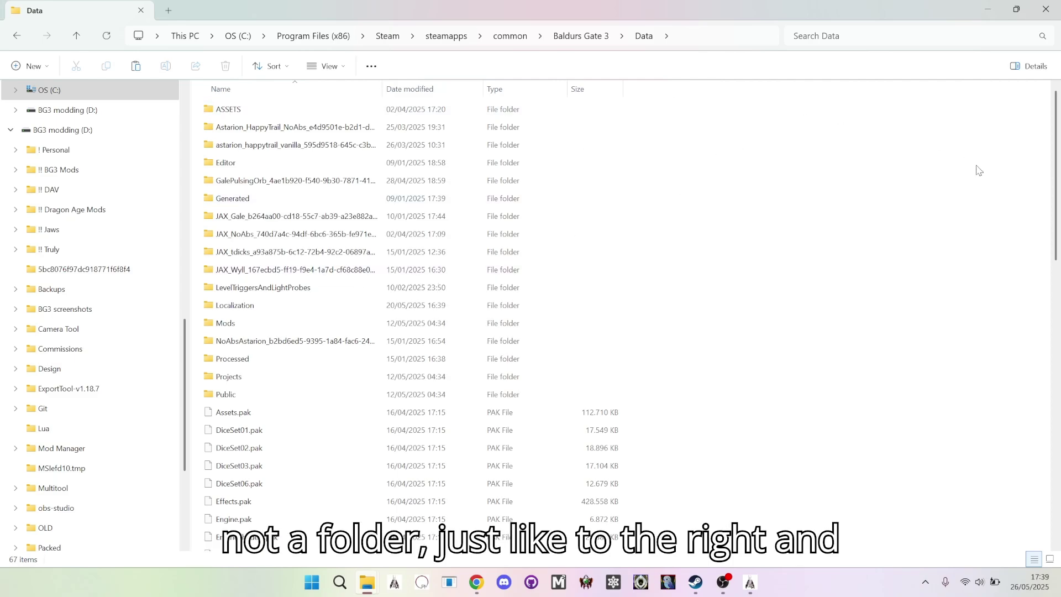
right_click(979, 170)
click(771, 190)
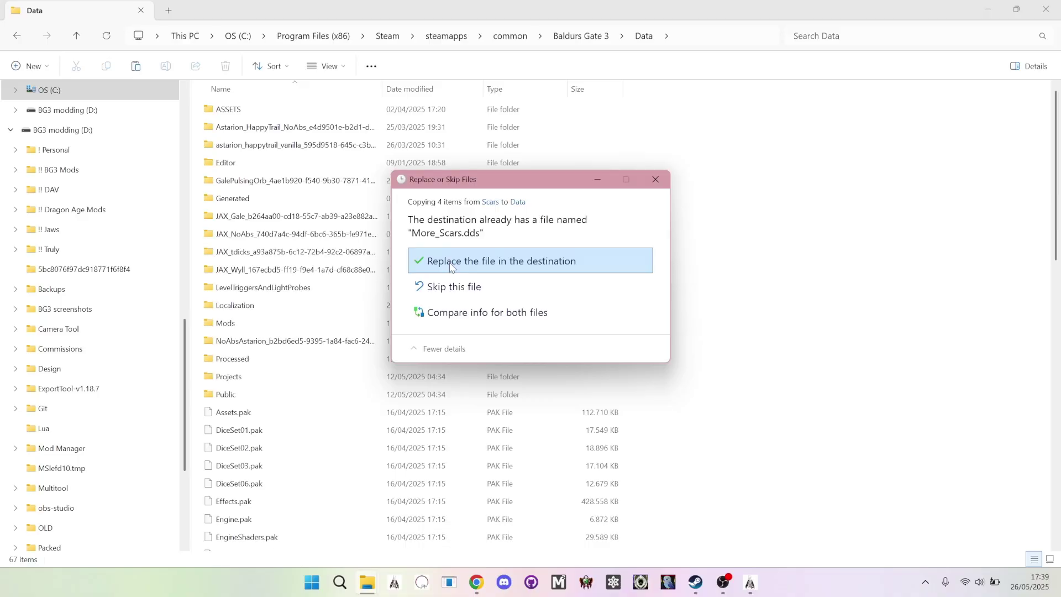
click(451, 267)
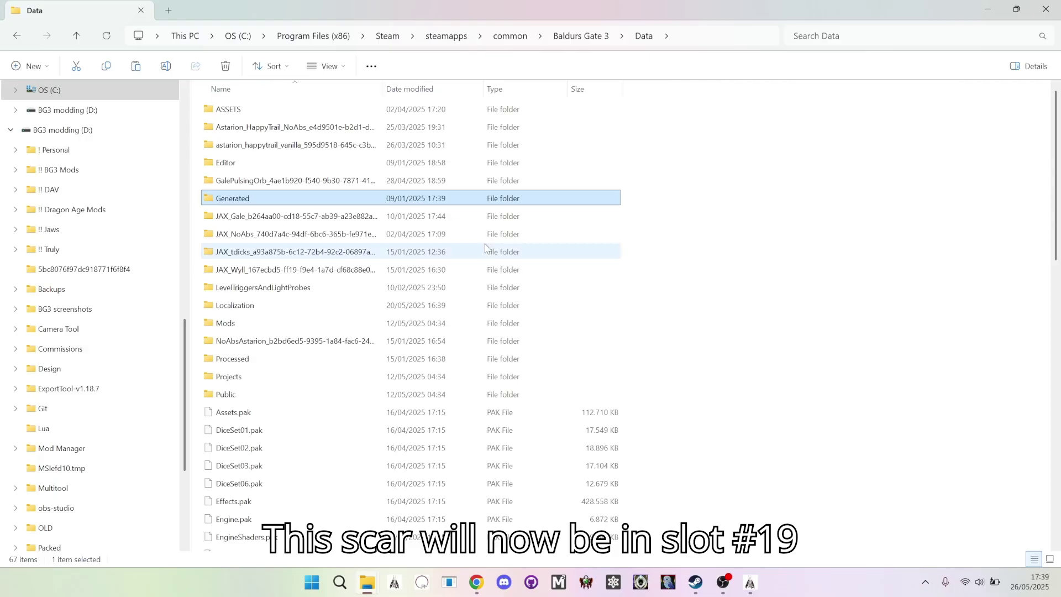
- Open Generated\Public\MakeupTattoosScars inside the game's Data folder to check for the pasted More_Scars.dds
double_click(300, 200)
double_click(270, 111)
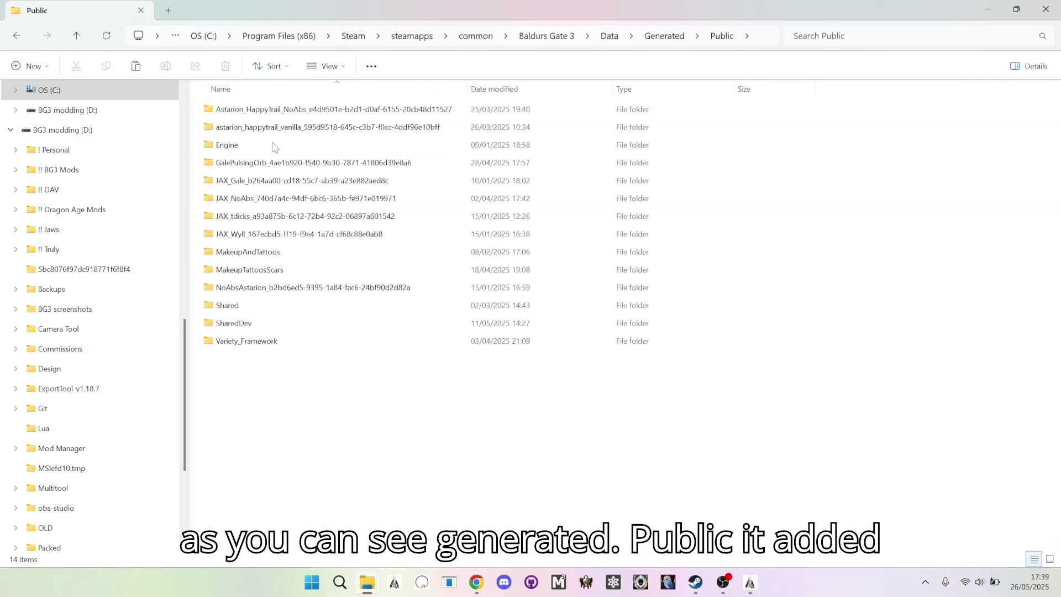
double_click(262, 272)
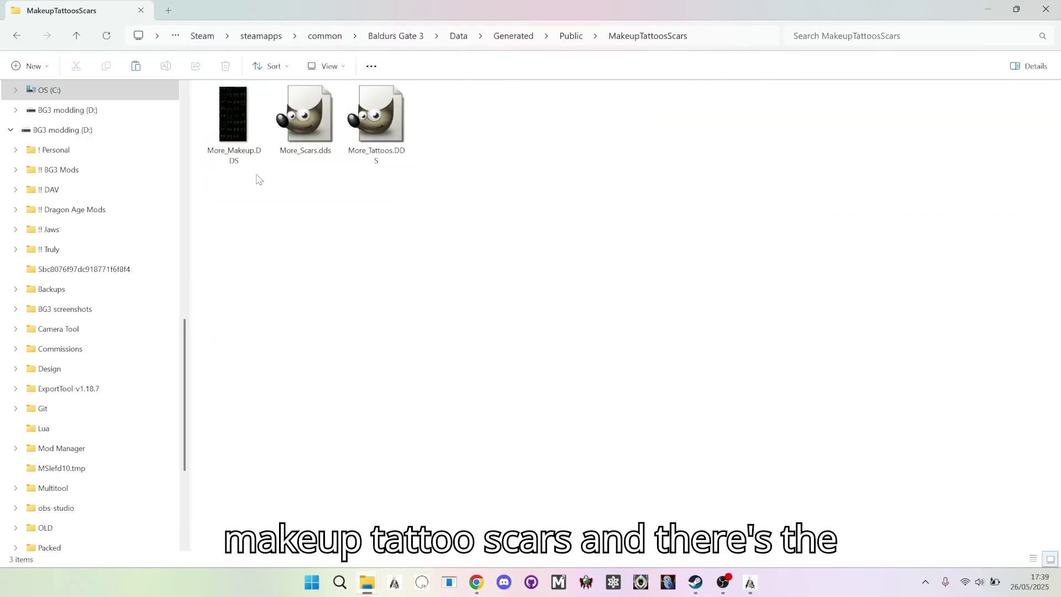